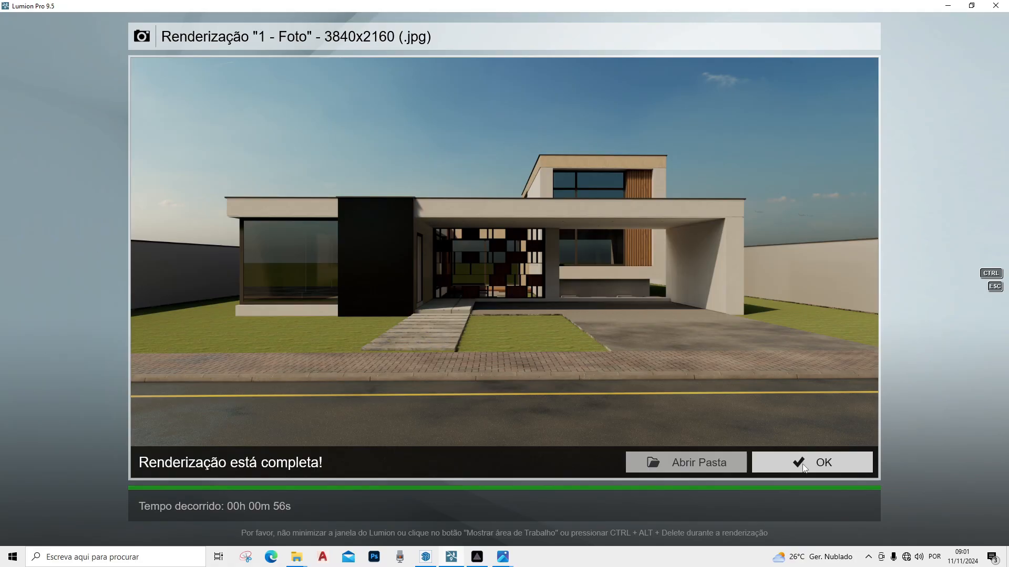
# Close the completed photo render and return to the house scene in build mode
pyautogui.click(804, 468)
pyautogui.click(970, 465)
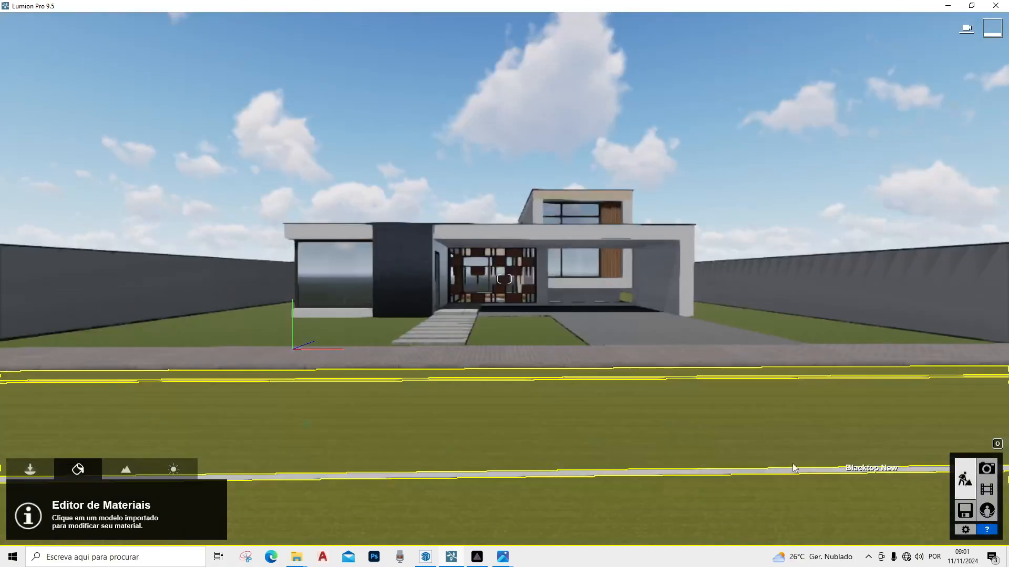
pyautogui.scroll(5, 590, 248)
pyautogui.scroll(-4, 551, 325)
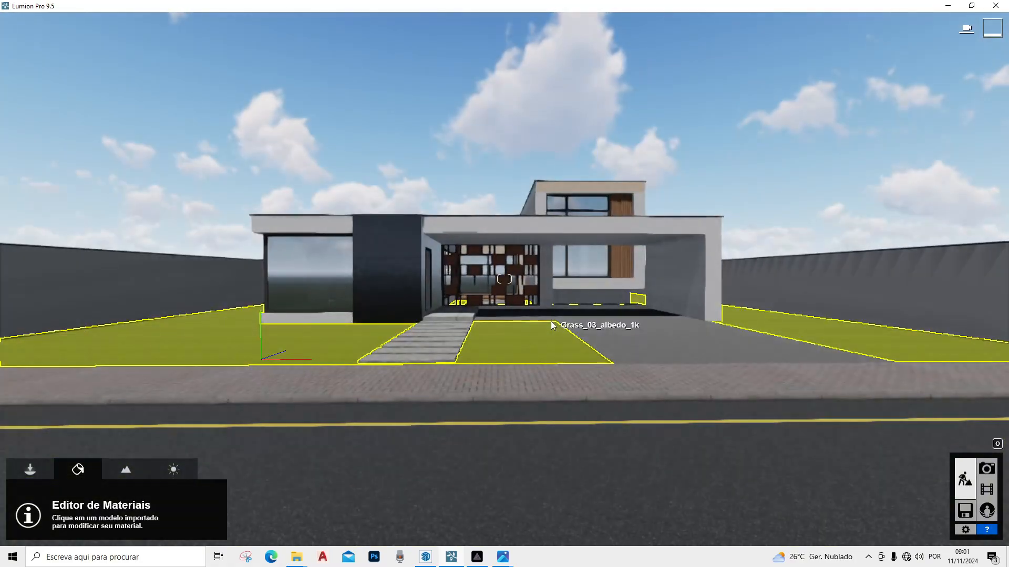
pyautogui.press('w')
pyautogui.moveTo(552, 325); pyautogui.dragTo(525, 309, button='right')
pyautogui.press('q')
pyautogui.press('s')
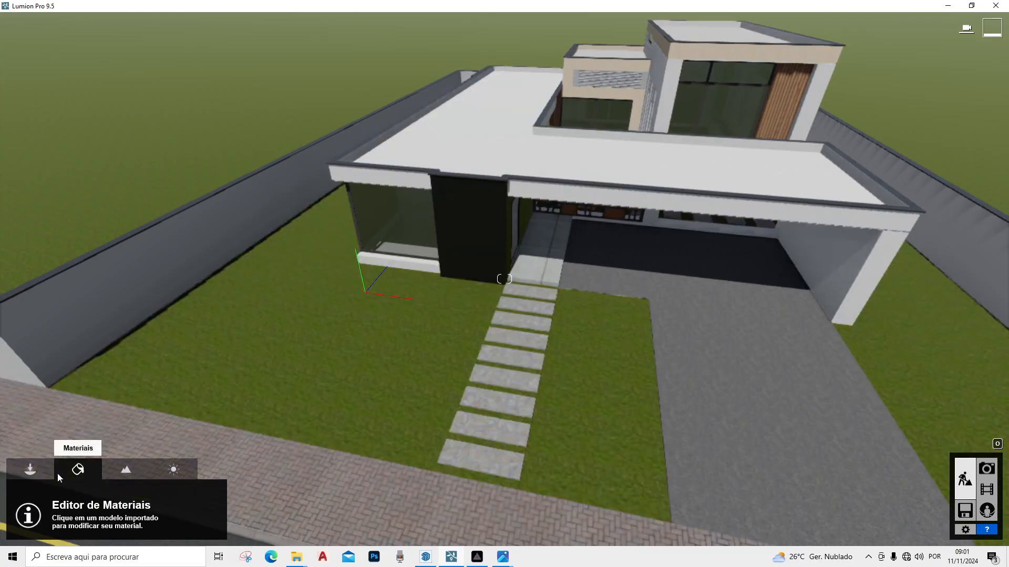
# Switch from material editing to object placement and open the nature library
pyautogui.click(37, 473)
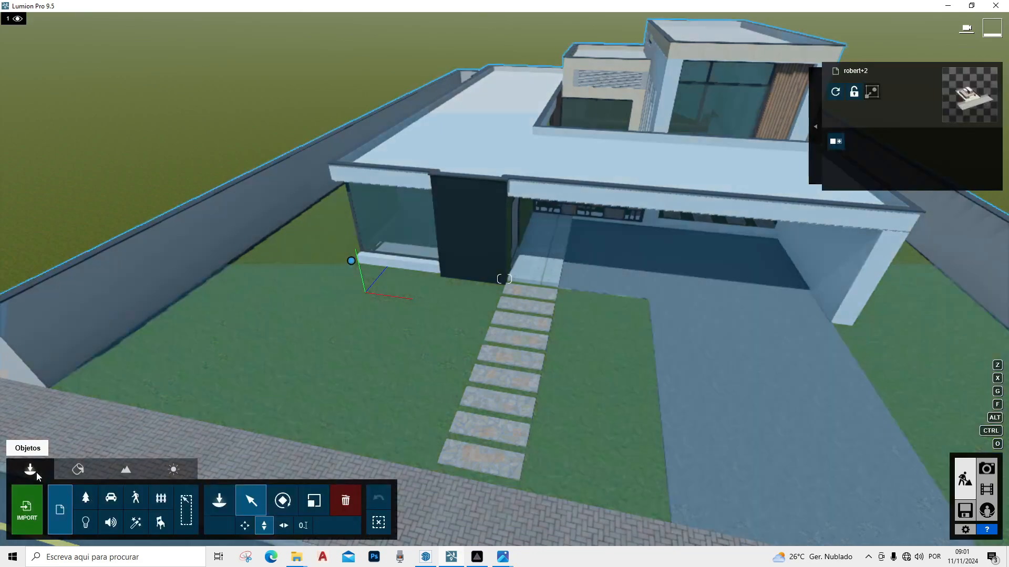
pyautogui.click(86, 498)
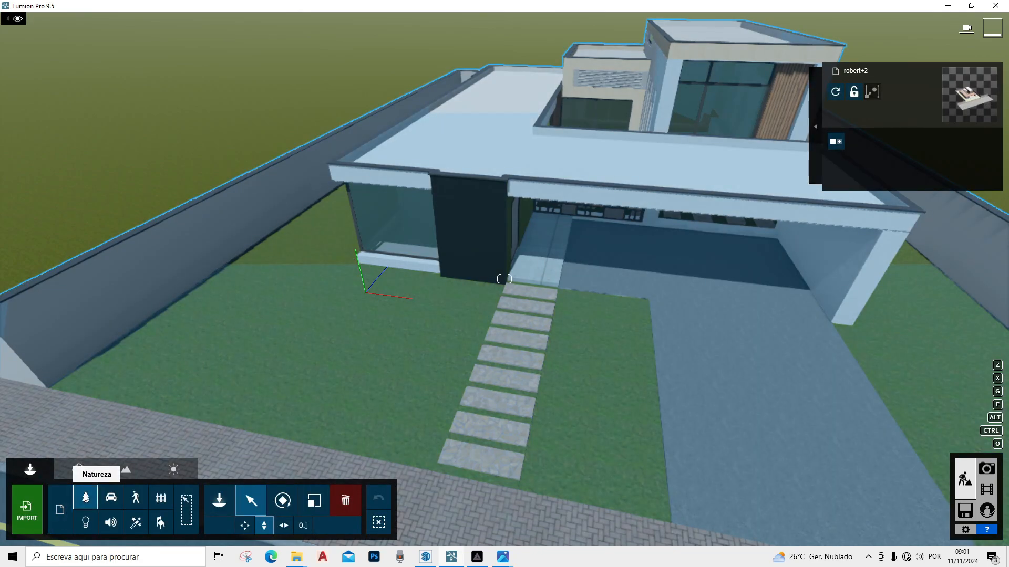
pyautogui.click(83, 501)
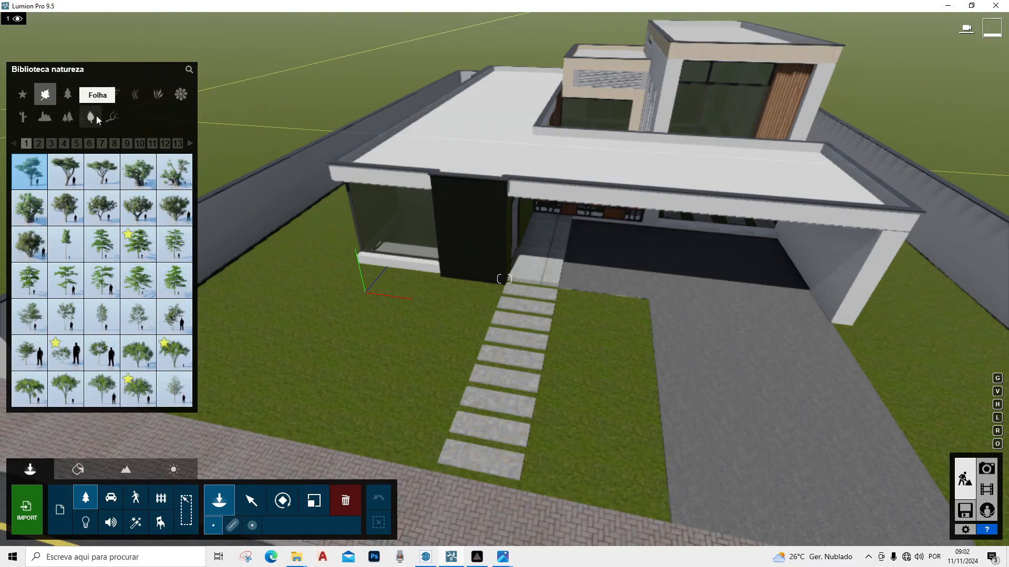
# Place two tall, thin-trunked broadleaf trees from page 8 far behind the house, one toward each side of the lot
pyautogui.scroll(-3, 509, 342)
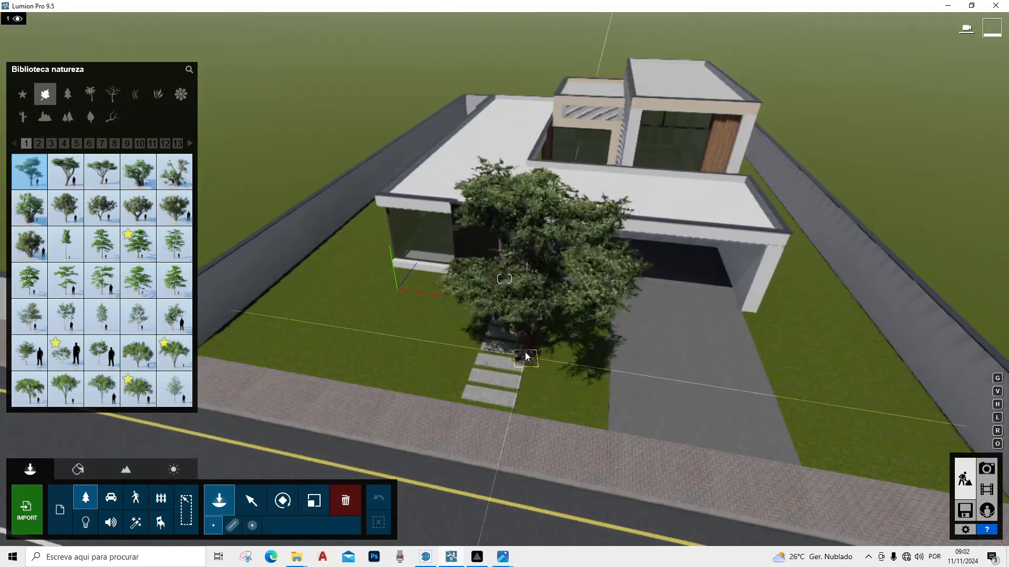
pyautogui.moveTo(528, 359); pyautogui.dragTo(504, 252, button='right')
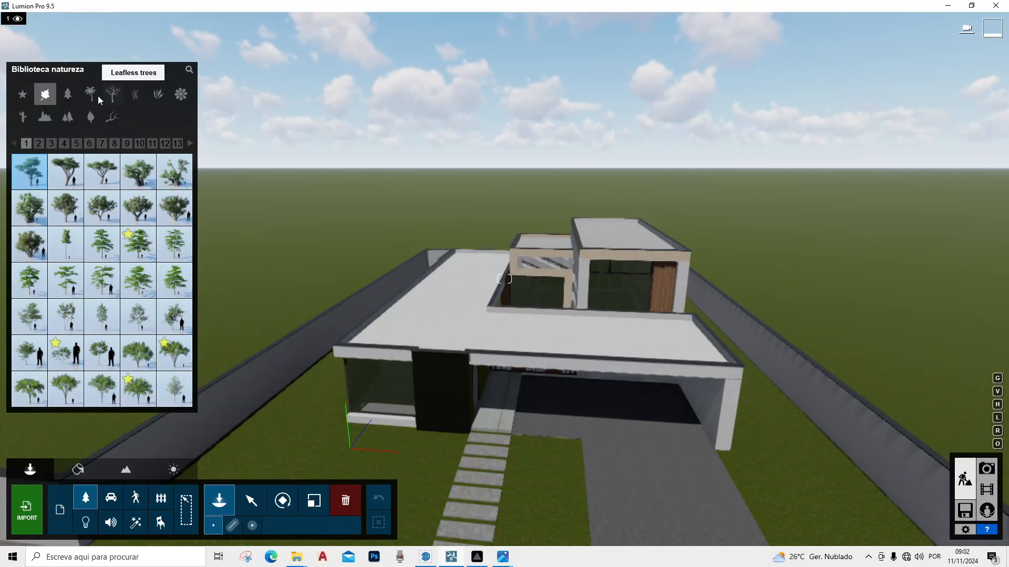
pyautogui.click(49, 143)
pyautogui.click(76, 143)
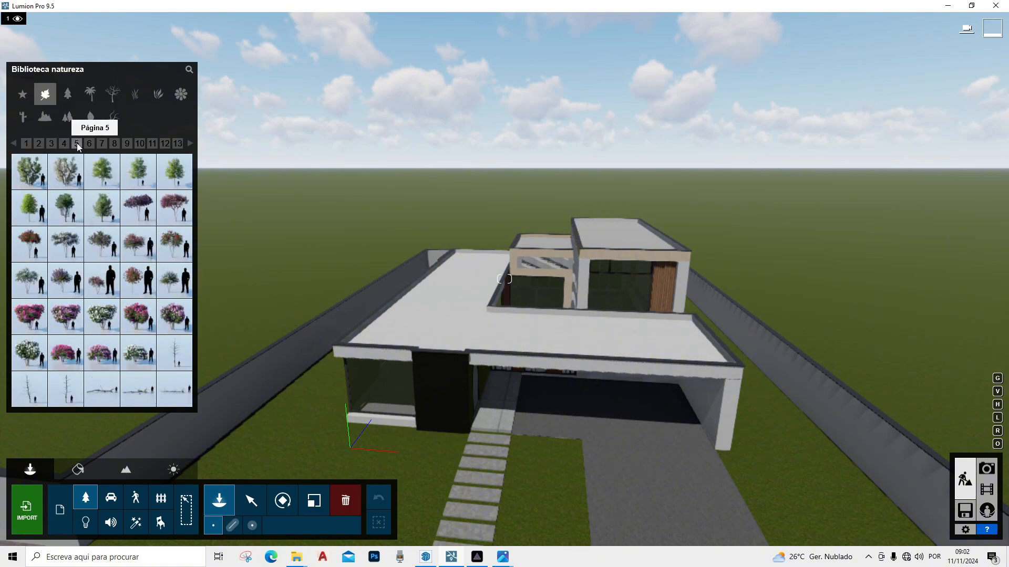
pyautogui.click(102, 146)
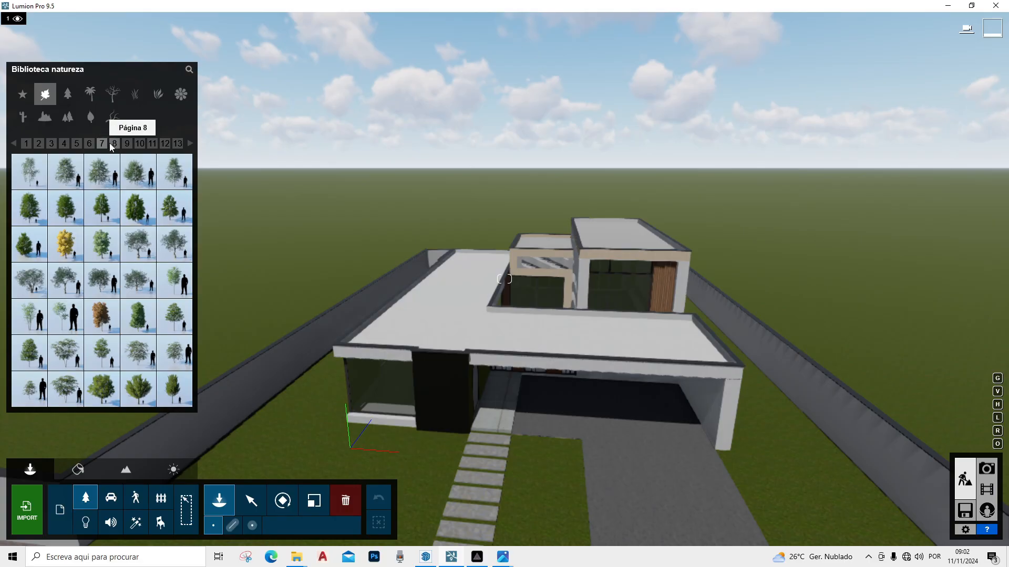
pyautogui.click(114, 145)
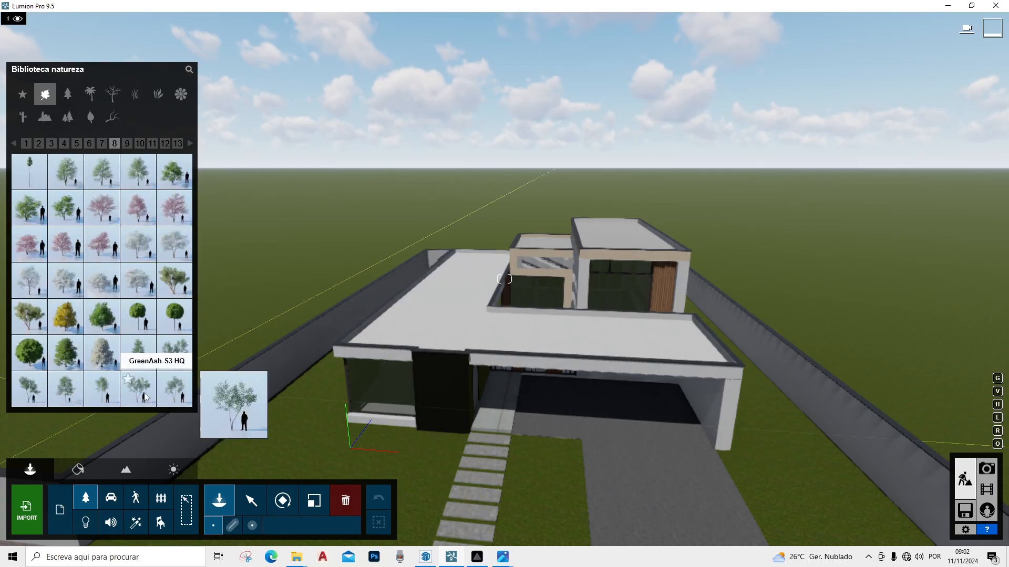
pyautogui.moveTo(46, 204)
pyautogui.click(30, 177)
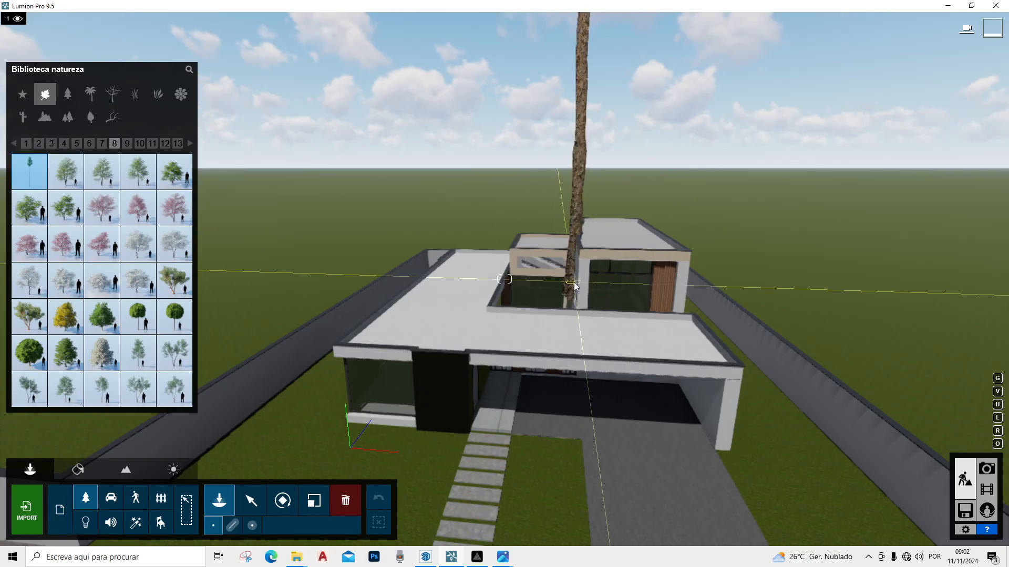
pyautogui.click(452, 193)
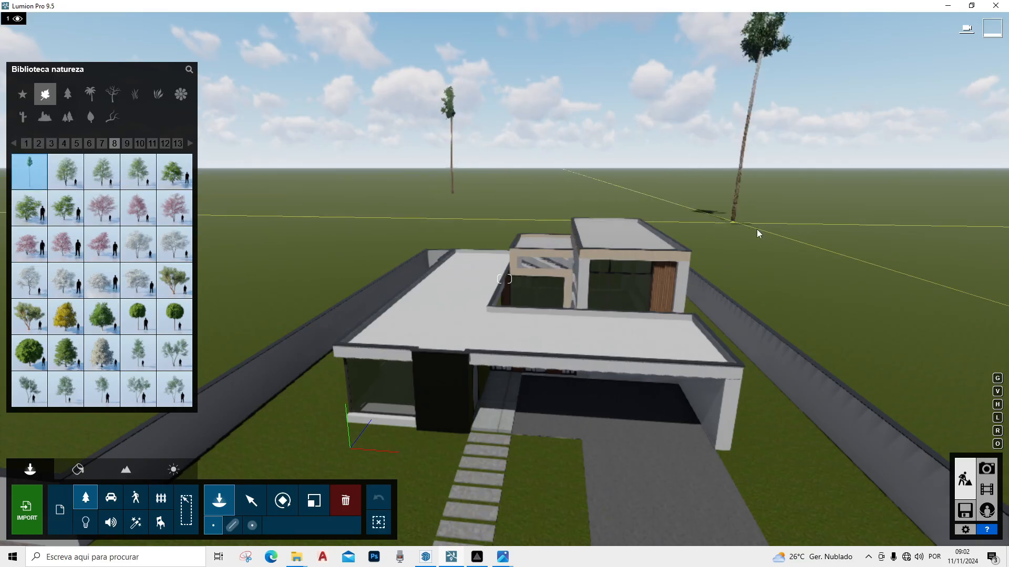
pyautogui.click(870, 204)
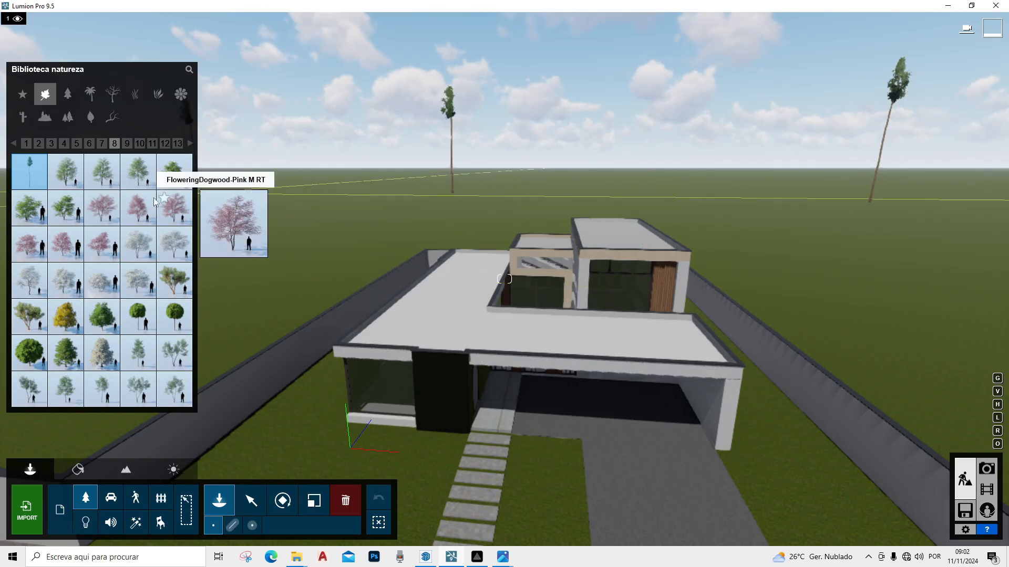
# Place one AmericanElm2 L2 RT tree outside each side boundary wall, flanking the house
pyautogui.moveTo(37, 315)
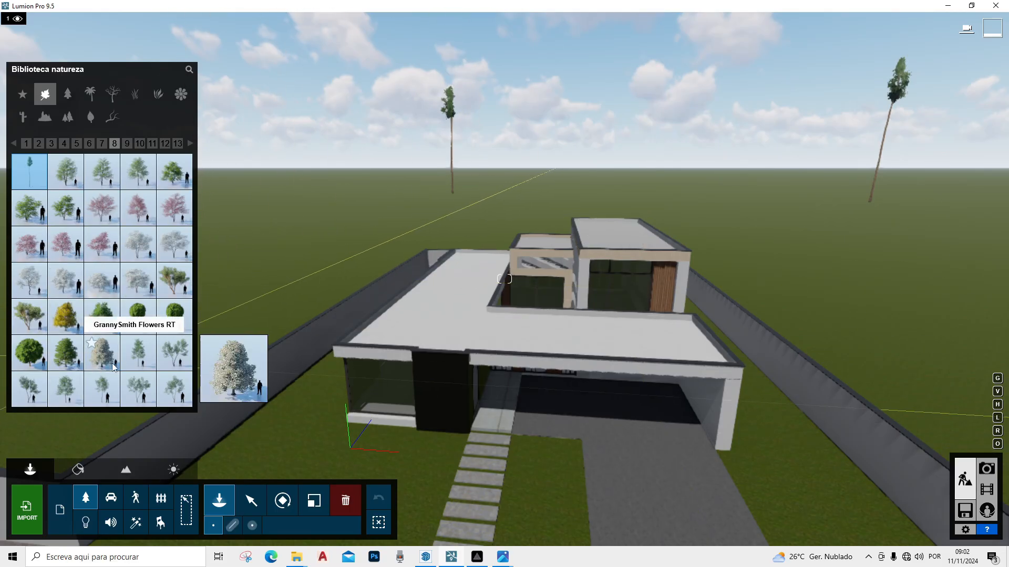
pyautogui.click(30, 280)
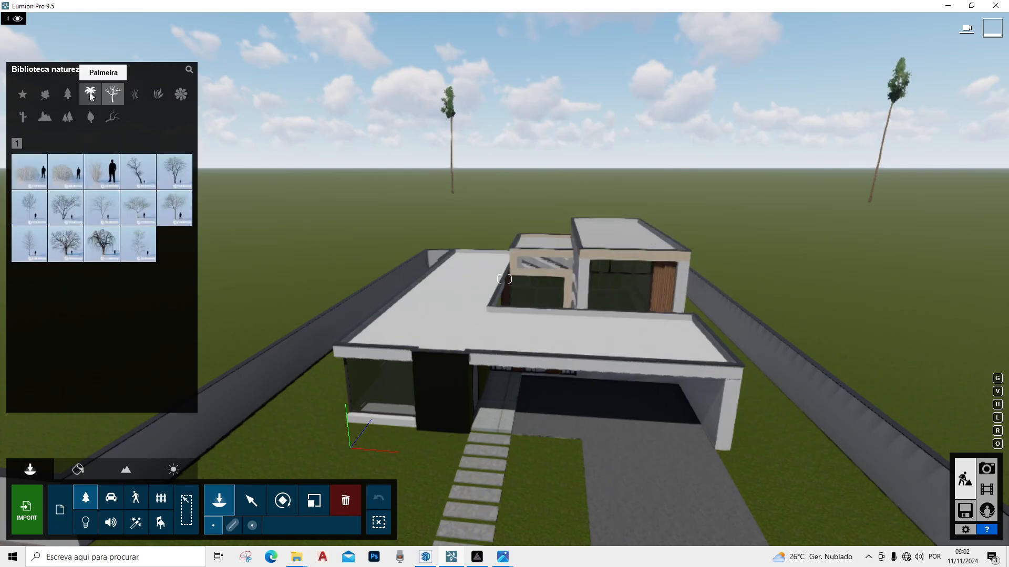
pyautogui.scroll(-5, 576, 218)
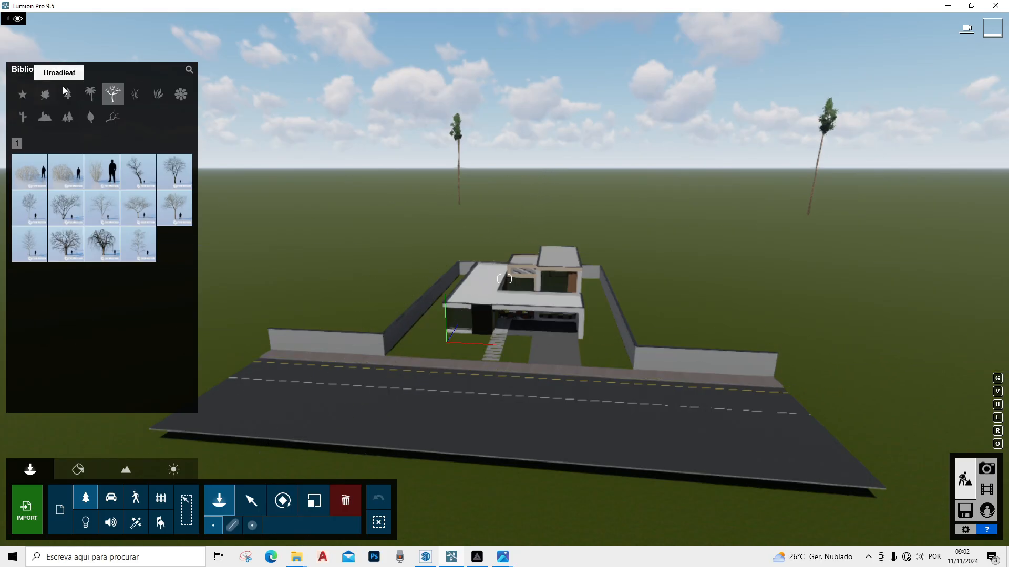
pyautogui.click(44, 97)
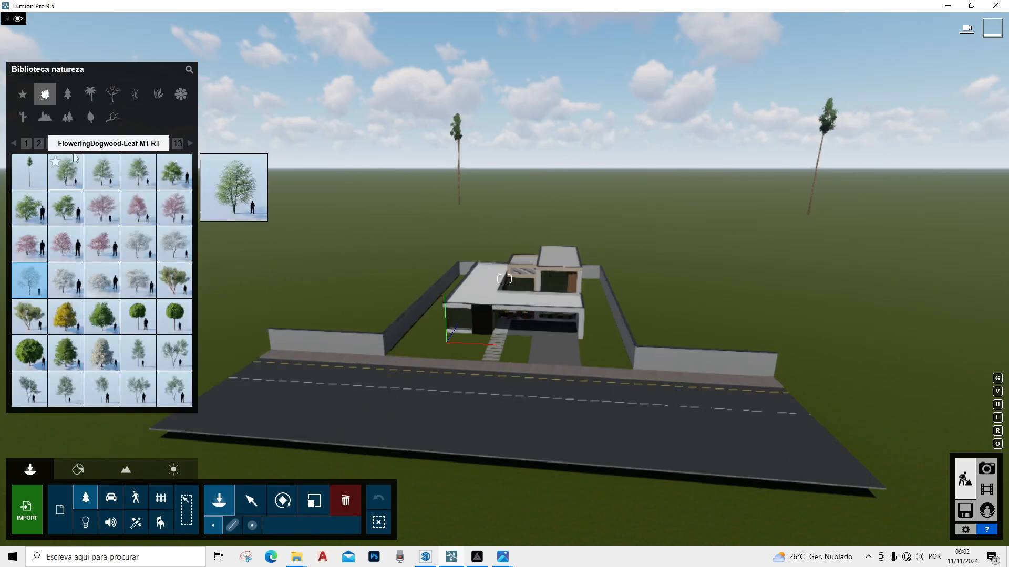
pyautogui.click(39, 144)
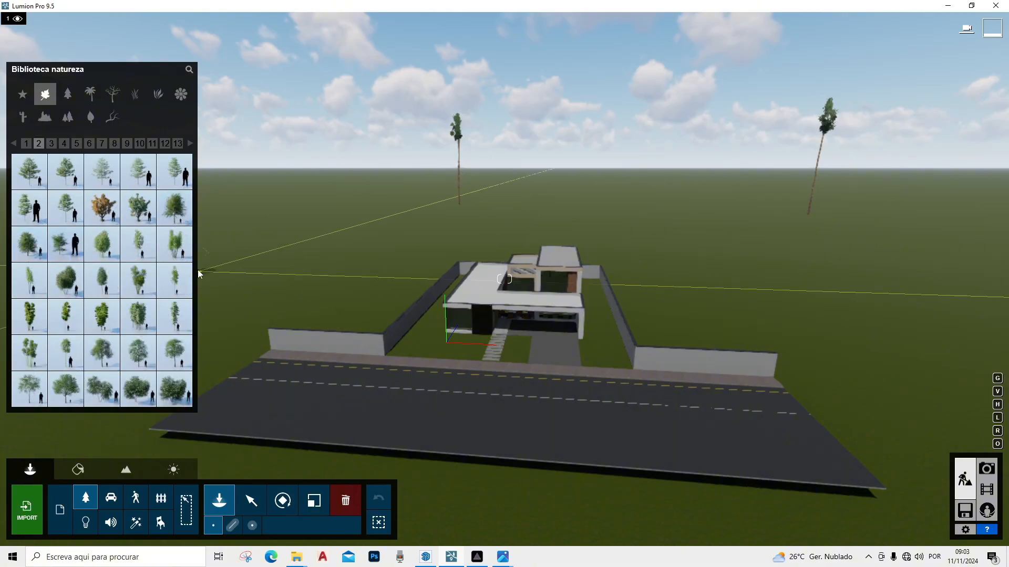
pyautogui.click(25, 143)
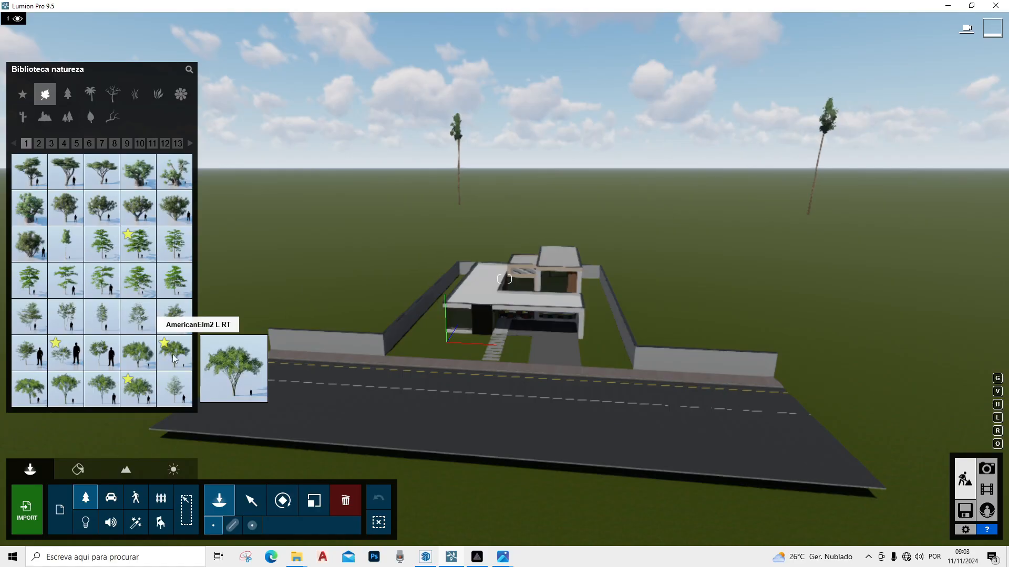
pyautogui.click(138, 353)
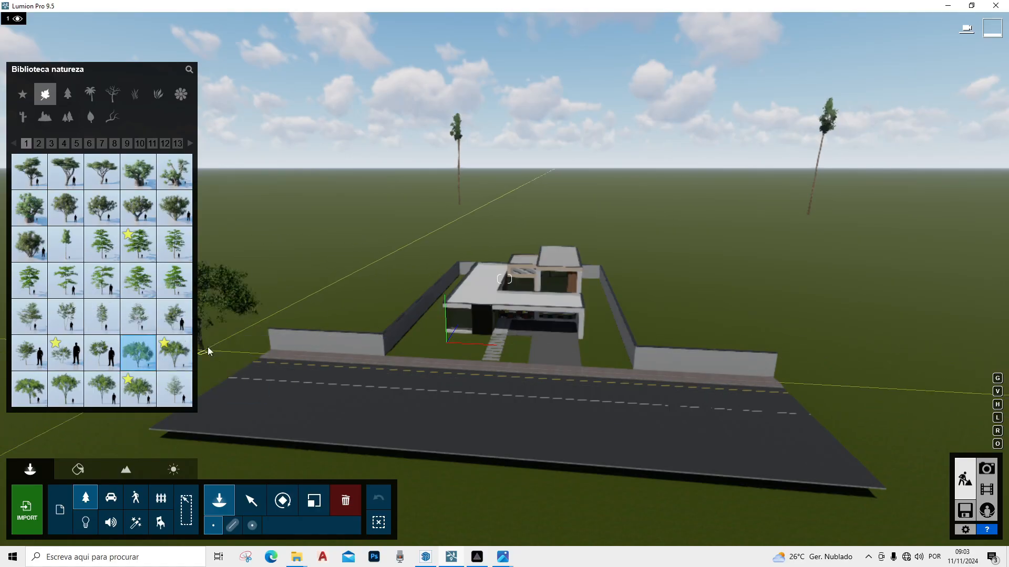
pyautogui.click(329, 315)
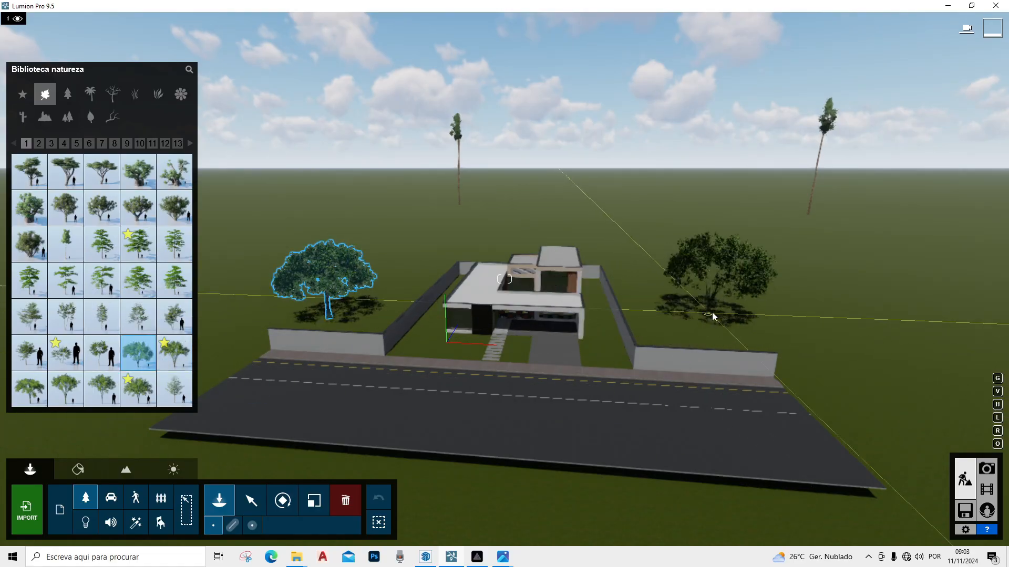
pyautogui.click(752, 316)
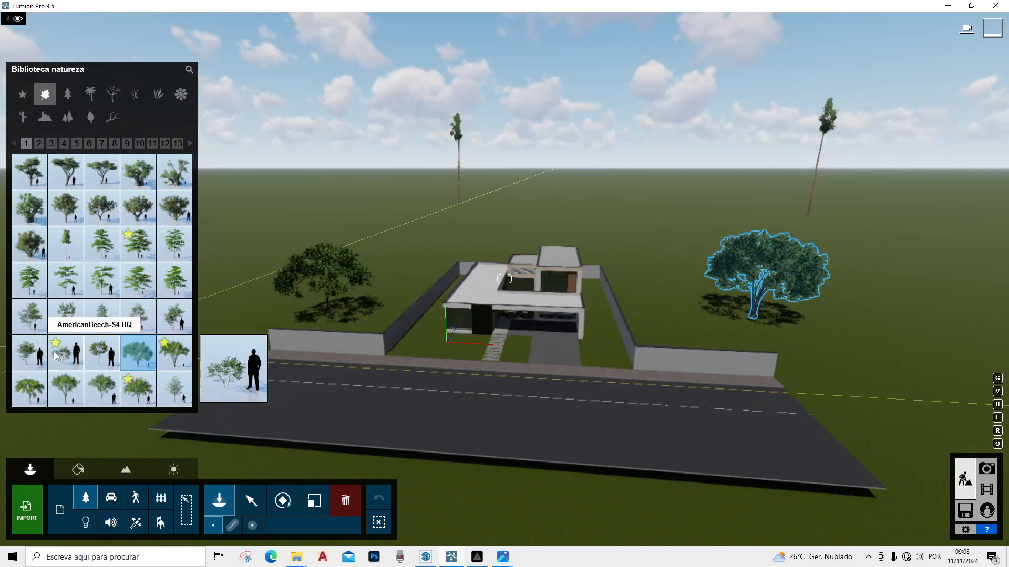
# Place a small broadleaf tree just outside the left boundary wall and an AmericanBeech-M HQ just outside the right one
pyautogui.click(36, 319)
pyautogui.scroll(3, 379, 329)
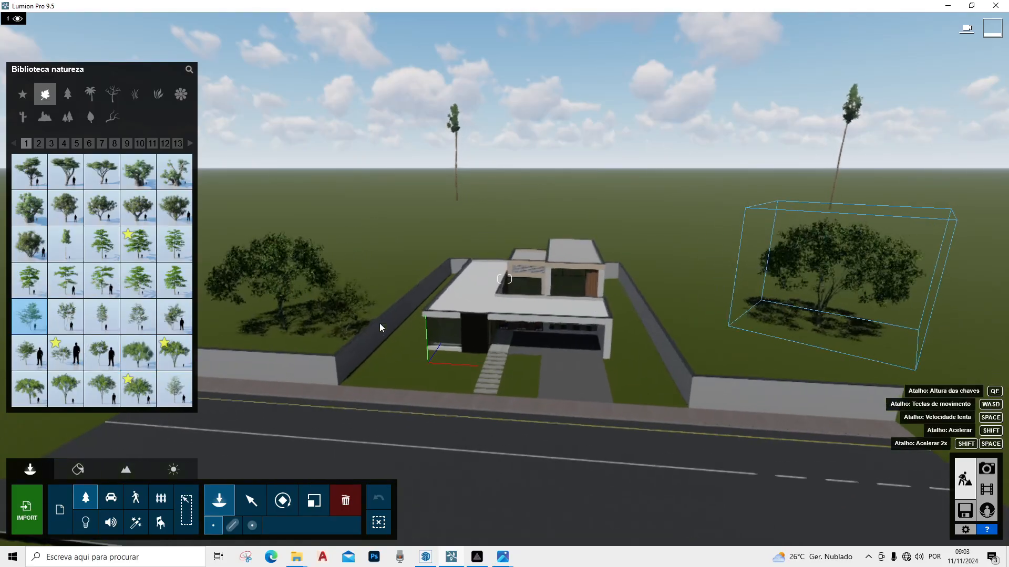
pyautogui.click(380, 307)
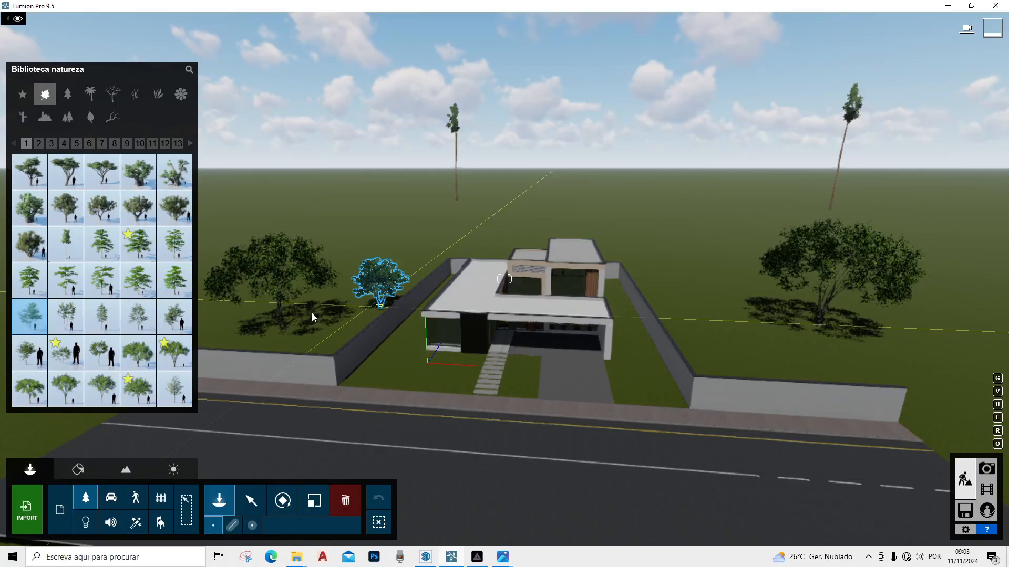
pyautogui.click(152, 319)
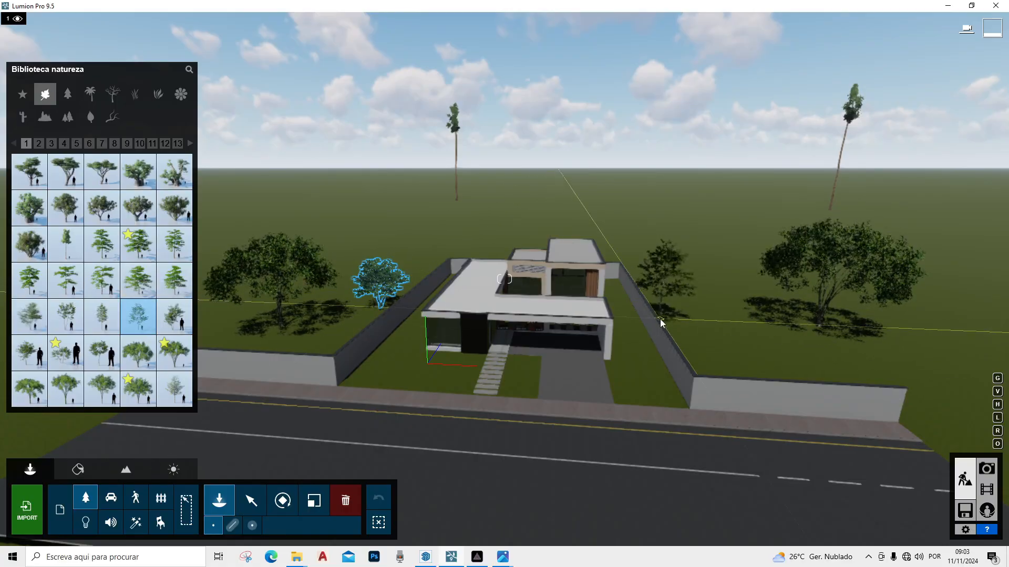
pyautogui.click(678, 310)
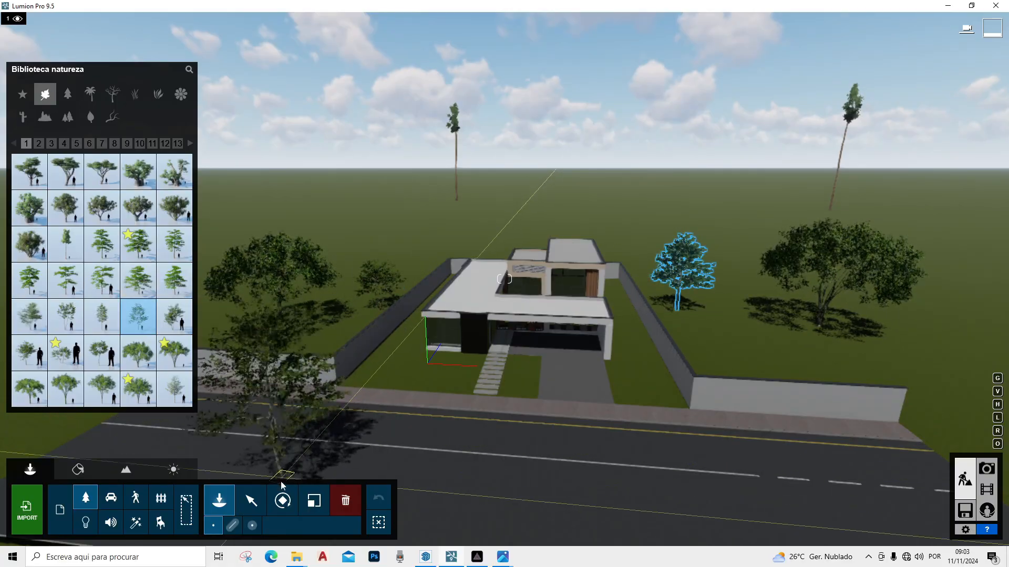
# Scale up the small tree and the elm left of the house, and the AmericanBeech-M HQ on the right
pyautogui.click(256, 507)
pyautogui.click(309, 505)
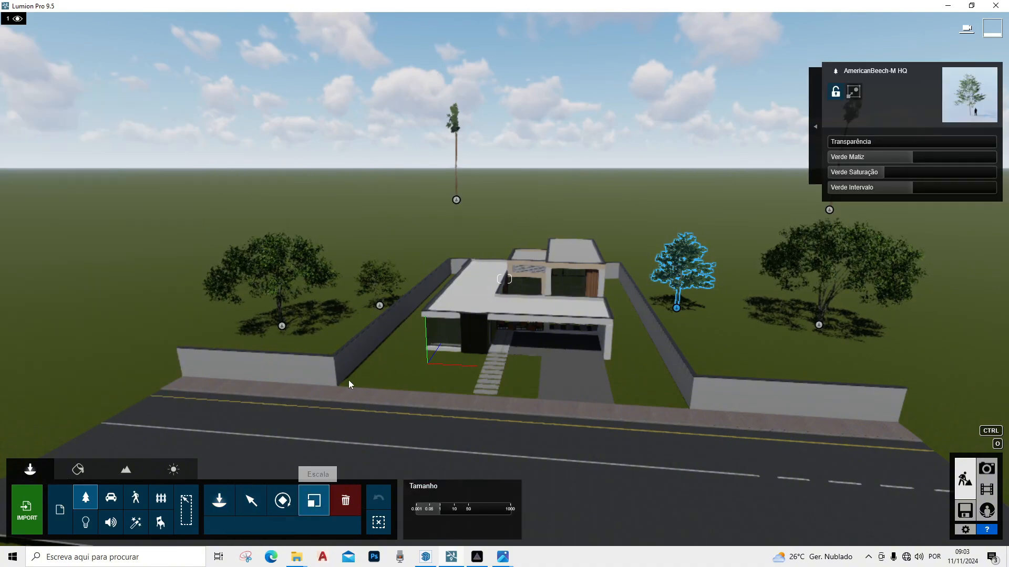
pyautogui.moveTo(379, 306); pyautogui.dragTo(387, 287)
pyautogui.moveTo(281, 326); pyautogui.dragTo(282, 318)
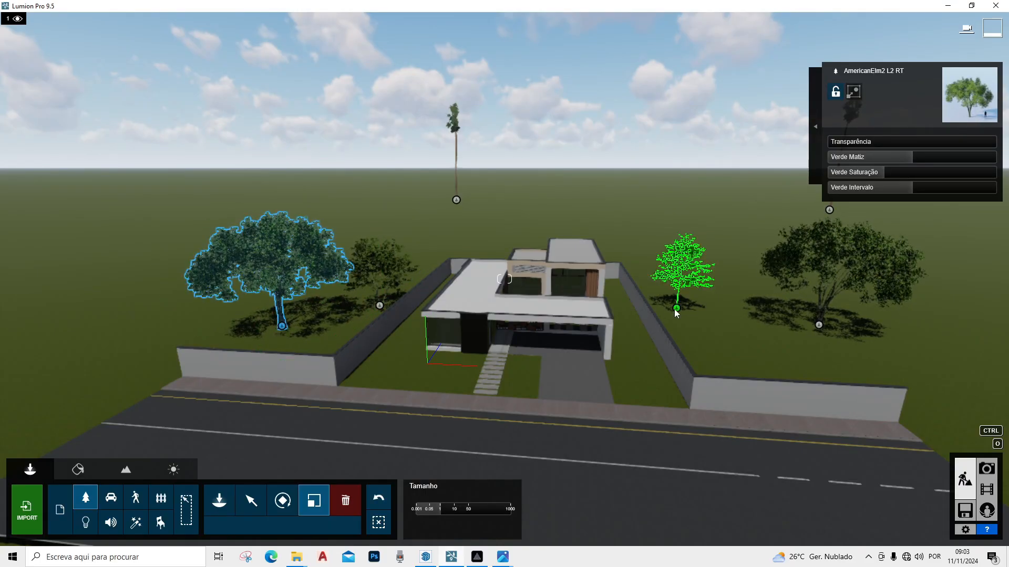
pyautogui.moveTo(676, 308); pyautogui.dragTo(677, 295)
# Place a multi-trunk palm from the palm category on the front lawn near the left boundary wall
pyautogui.scroll(3, 551, 354)
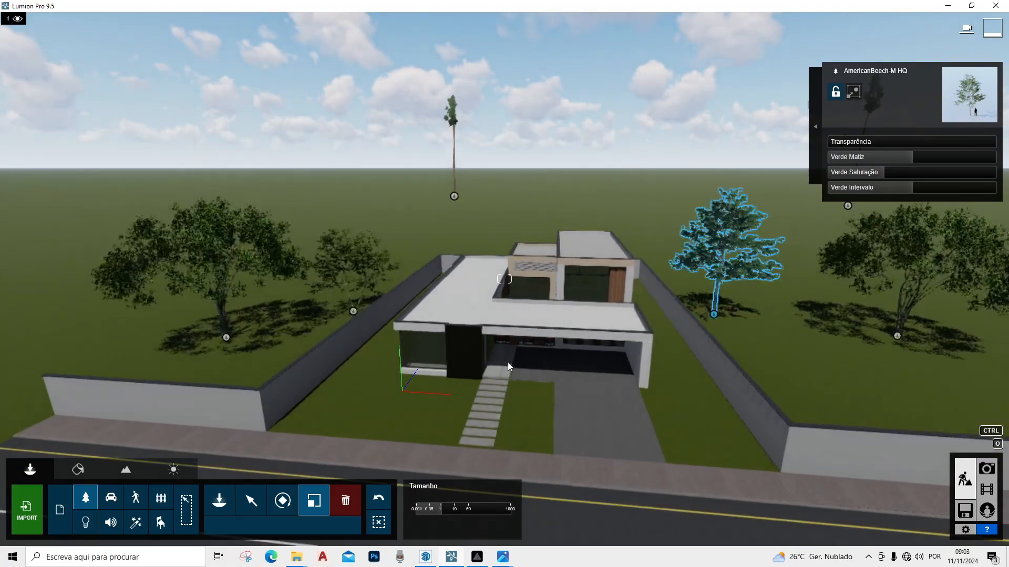
pyautogui.click(224, 506)
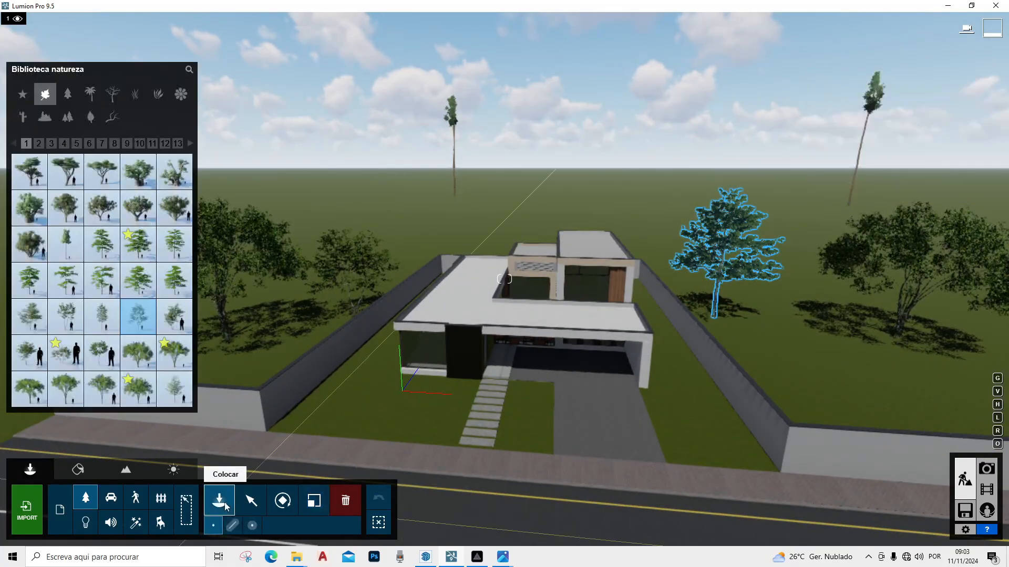
pyautogui.click(91, 98)
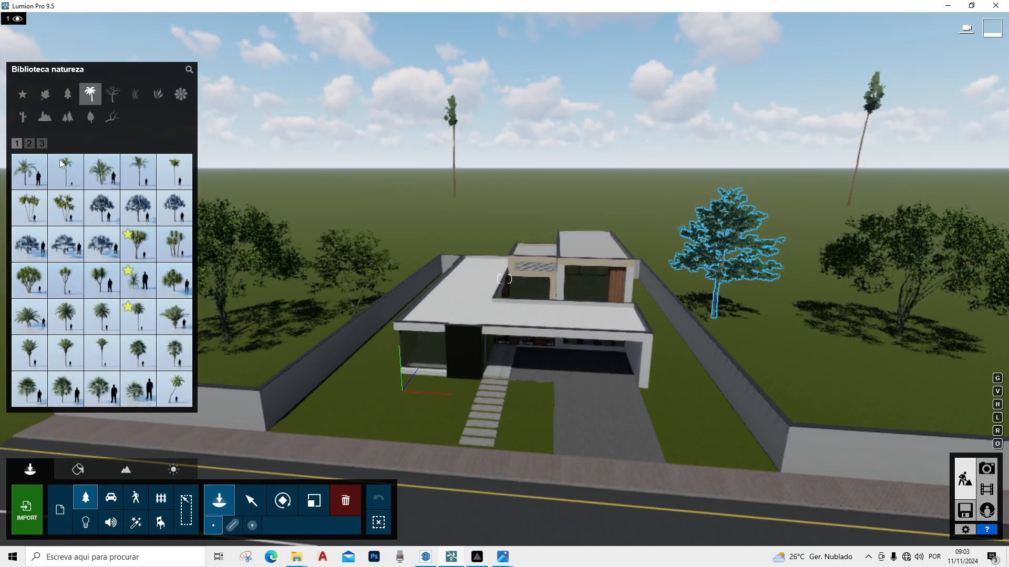
pyautogui.click(65, 217)
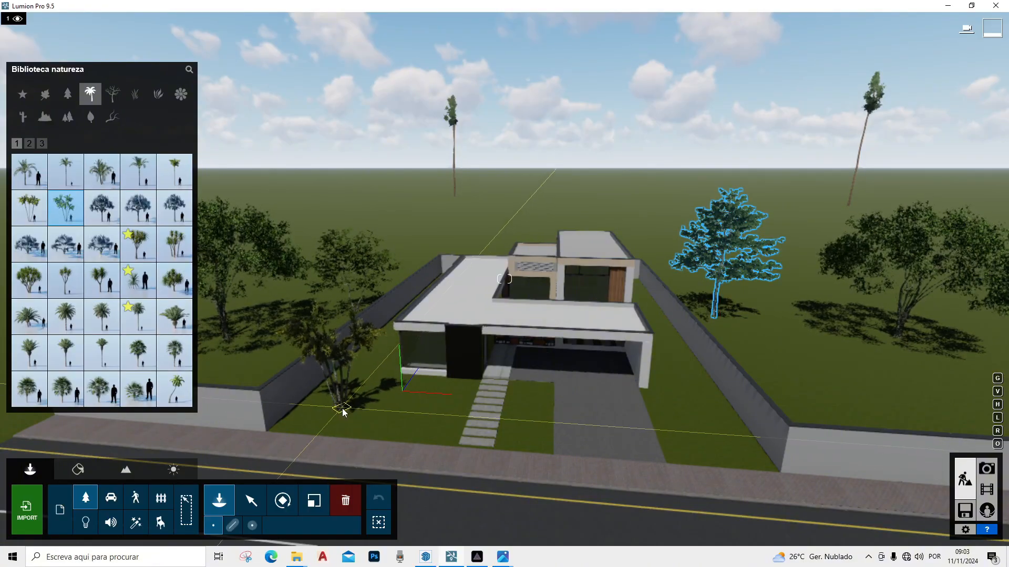
pyautogui.click(342, 412)
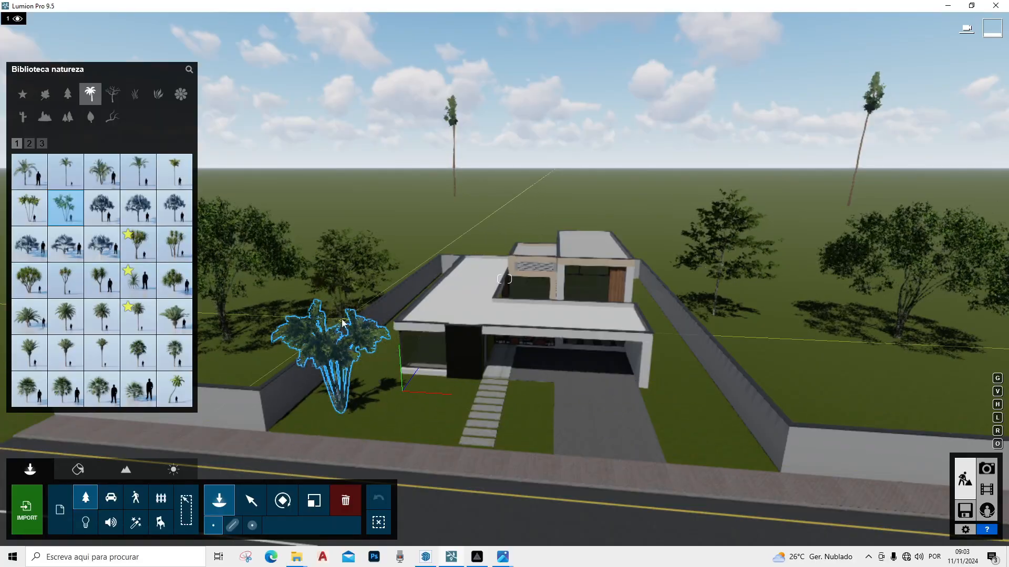
pyautogui.moveTo(165, 402)
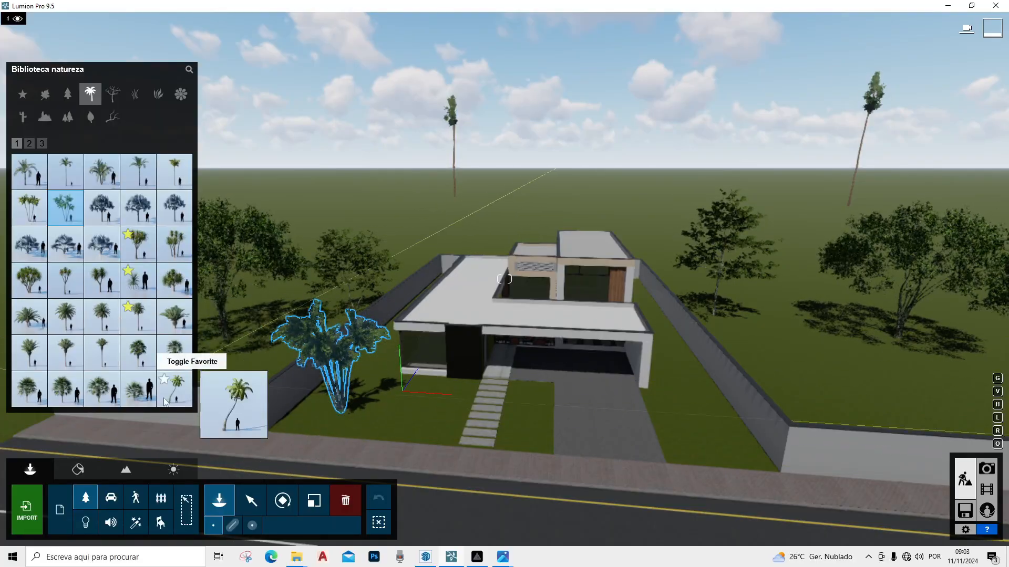
# Replace the ArecaPalm 003 on the front lawn with an Alexandra Palm Extra Large
pyautogui.click(258, 510)
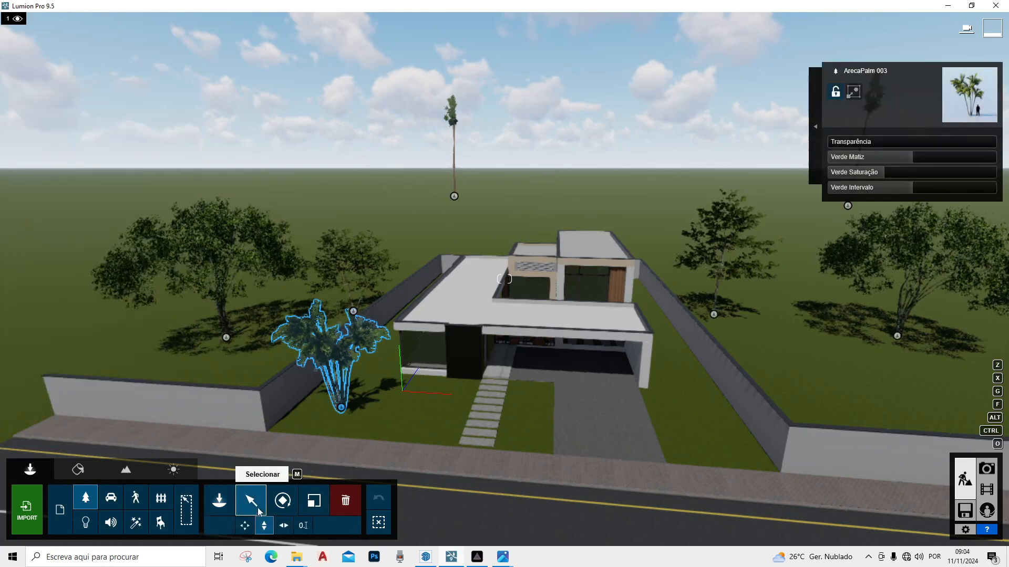
pyautogui.click(817, 128)
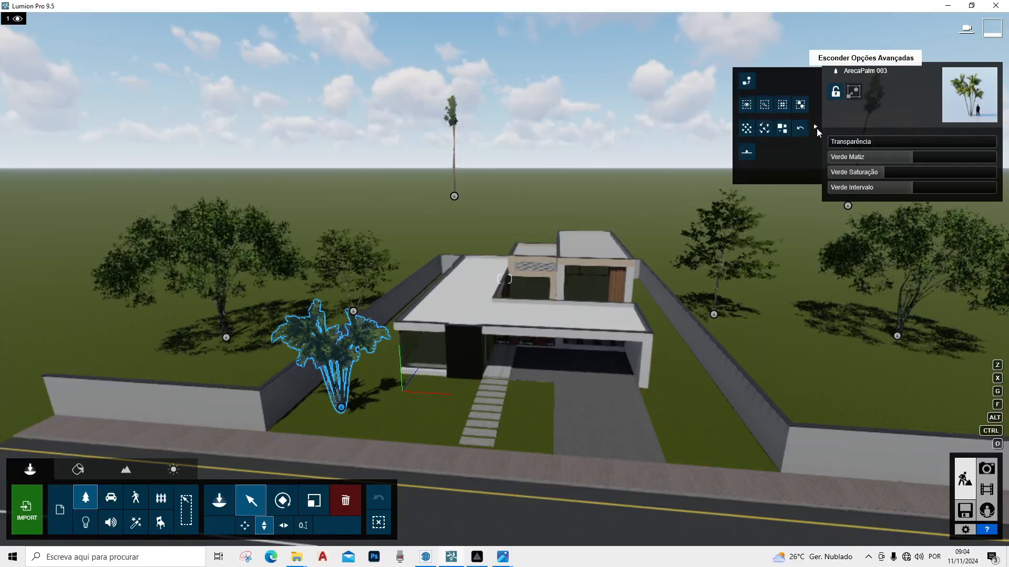
pyautogui.click(749, 84)
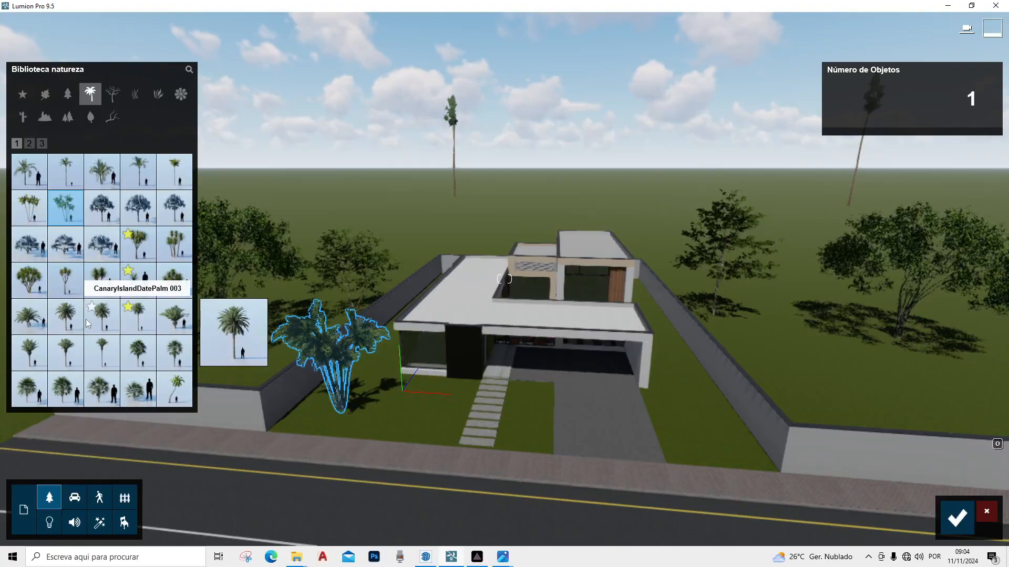
pyautogui.click(67, 185)
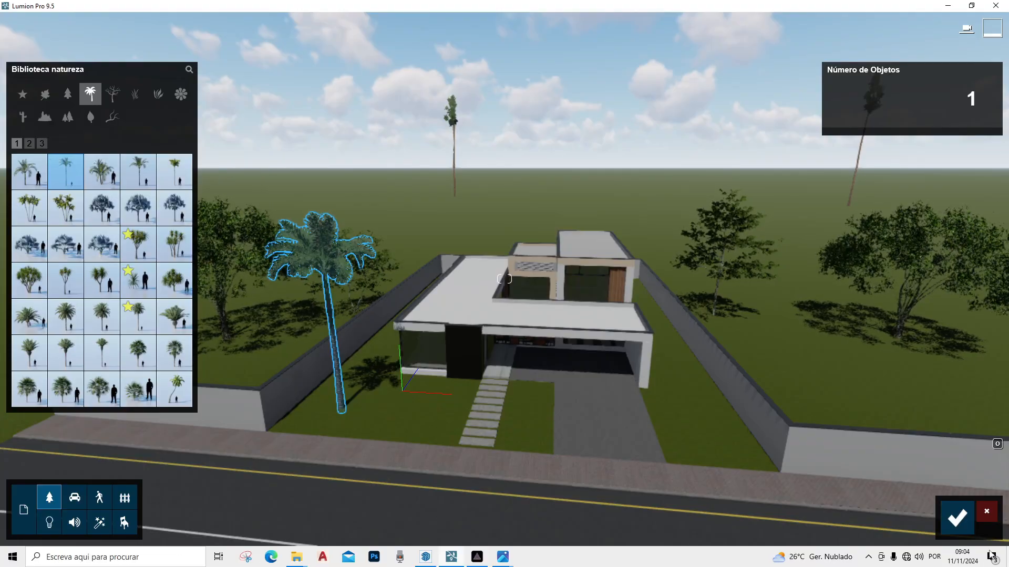
pyautogui.click(957, 519)
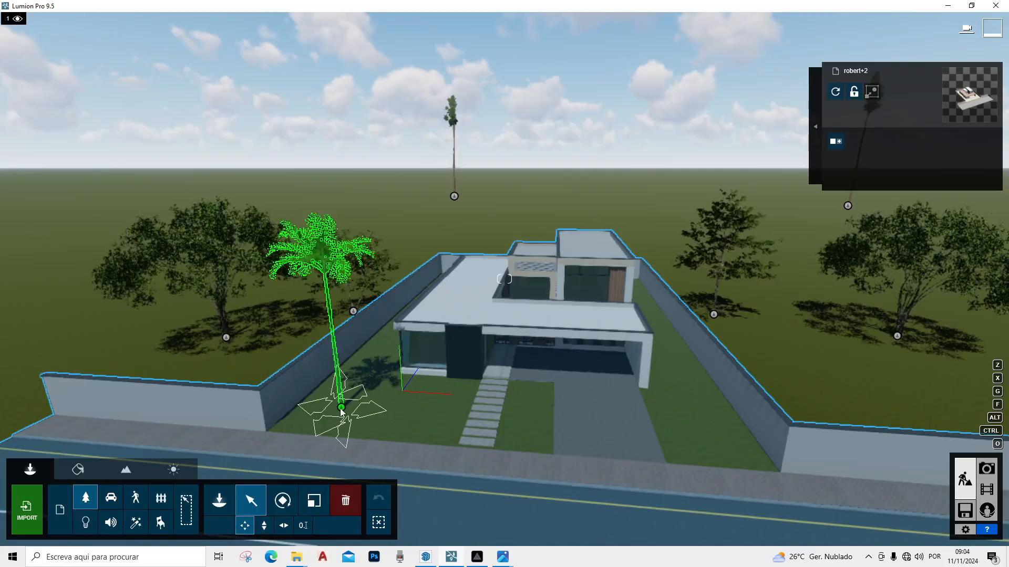
# Reposition the Alexandra Palm Extra Large across the front lawn to stand beside the stepping-stone path
pyautogui.moveTo(339, 408)
pyautogui.mouseDown()
pyautogui.moveTo(225, 392)
pyautogui.moveTo(255, 407)
pyautogui.moveTo(450, 337)
pyautogui.moveTo(593, 260)
pyautogui.moveTo(399, 400)
pyautogui.moveTo(344, 403)
pyautogui.mouseUp()
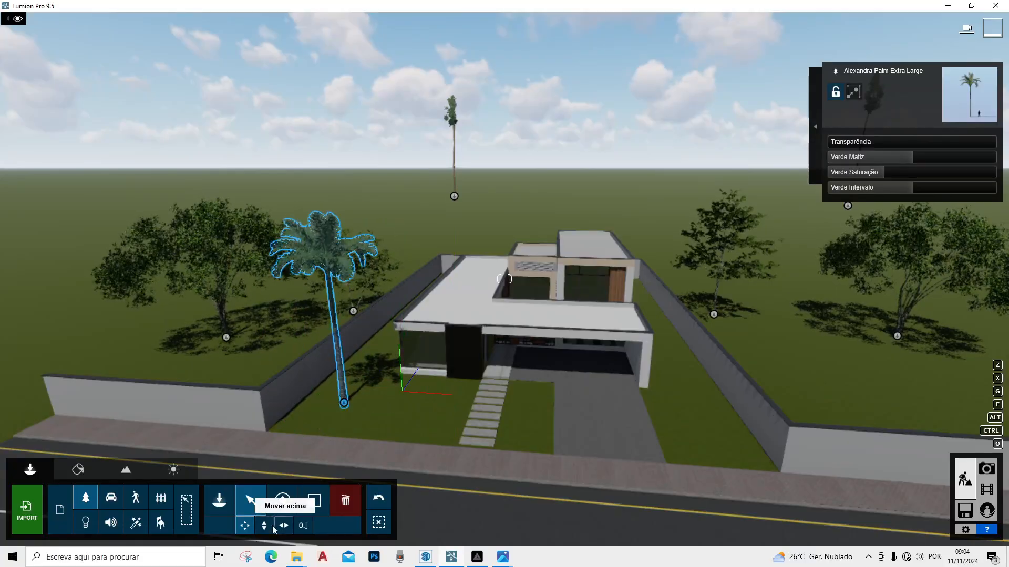
pyautogui.click(264, 526)
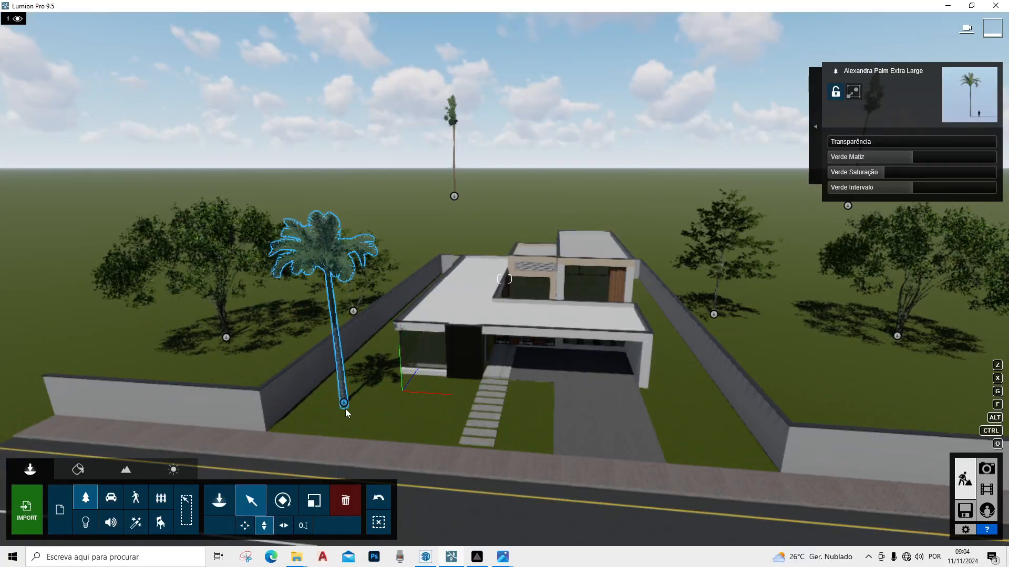
pyautogui.moveTo(344, 404); pyautogui.dragTo(387, 409)
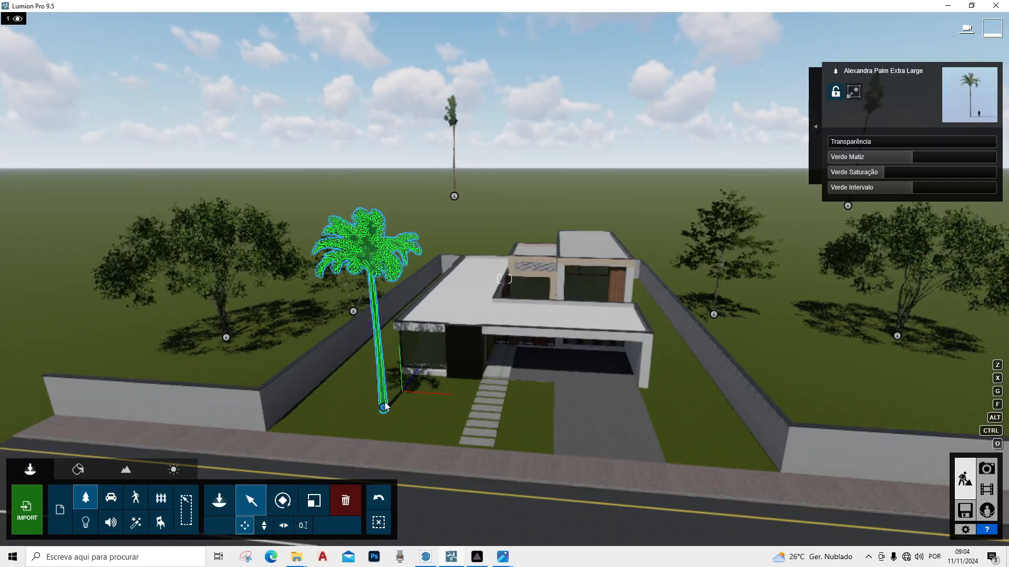
pyautogui.moveTo(384, 407); pyautogui.dragTo(316, 422)
pyautogui.moveTo(287, 410); pyautogui.dragTo(403, 414)
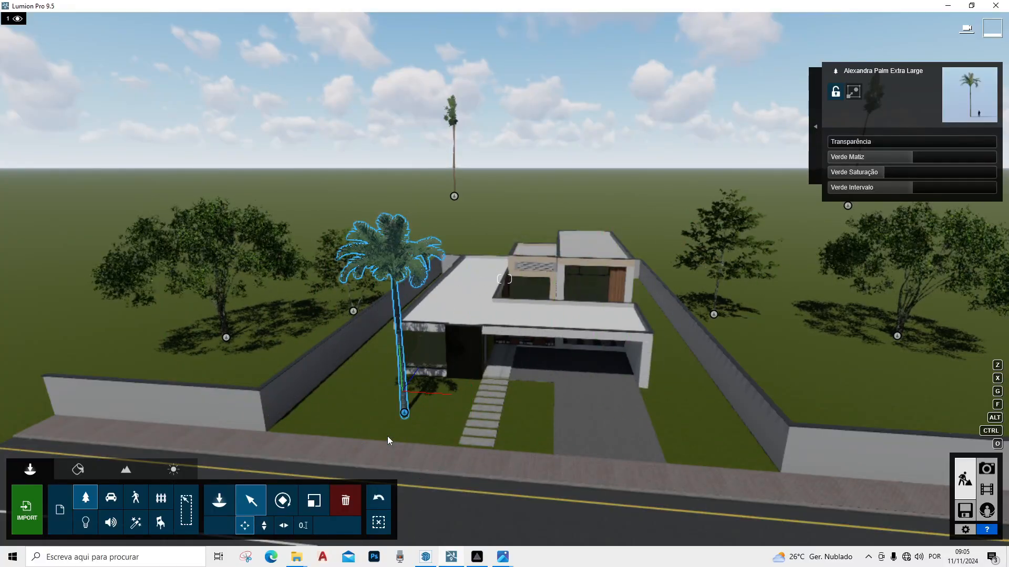
pyautogui.moveTo(404, 413); pyautogui.dragTo(365, 441)
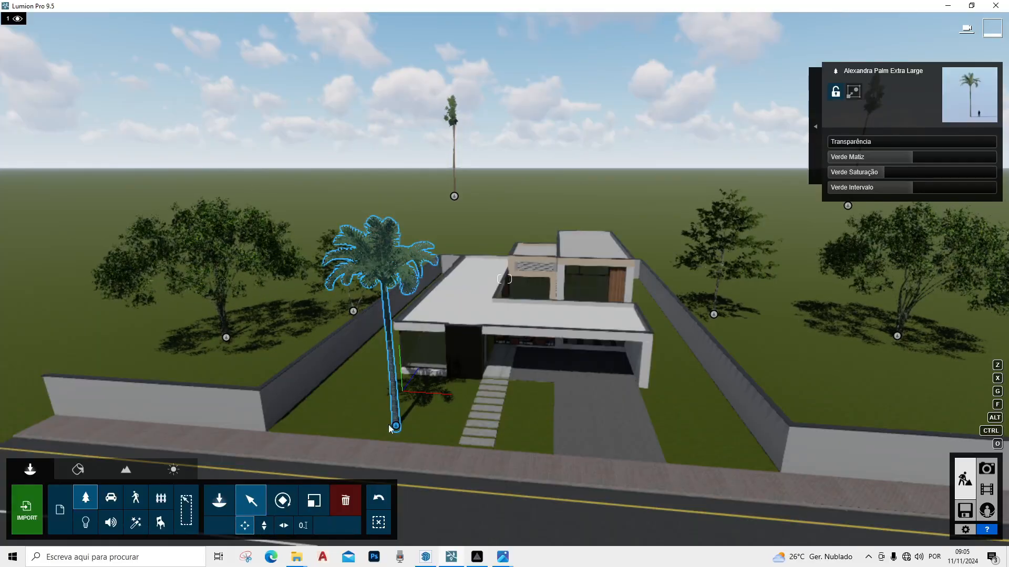
pyautogui.moveTo(395, 426); pyautogui.dragTo(463, 419)
# Check how the tall palm beside the path looks from the saved Photo 1 camera, then return to build mode
pyautogui.click(986, 469)
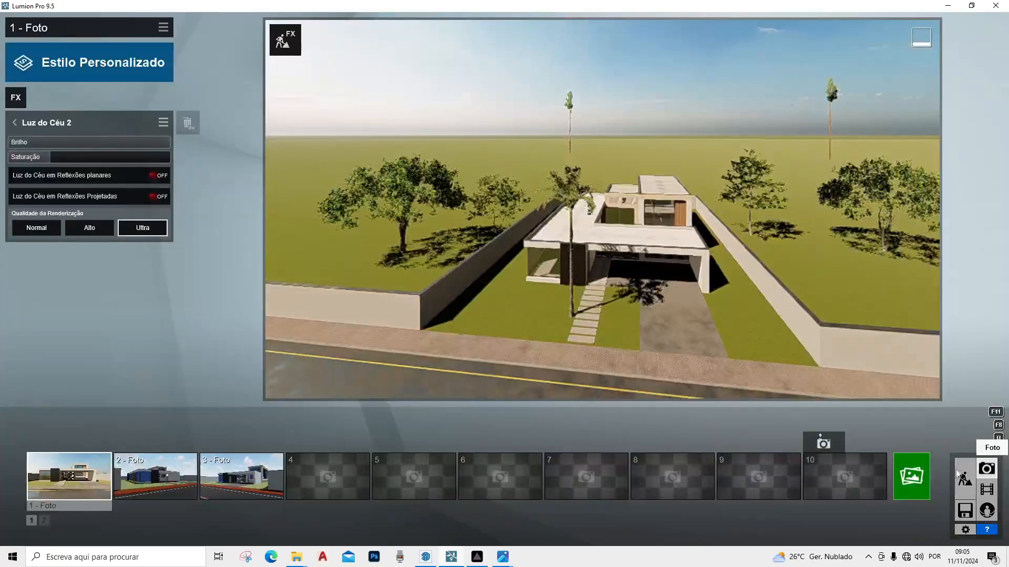
pyautogui.click(72, 488)
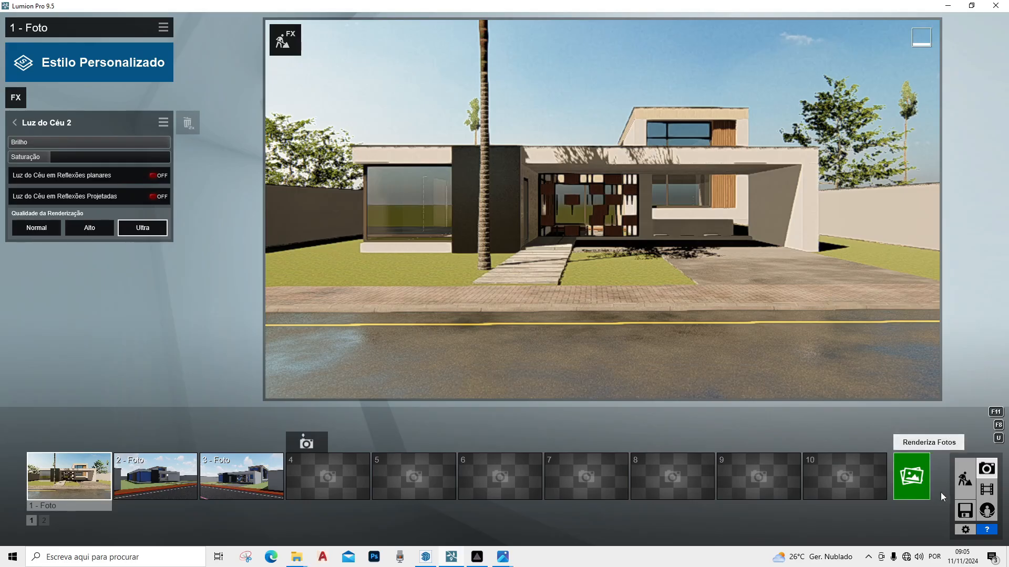
pyautogui.click(964, 480)
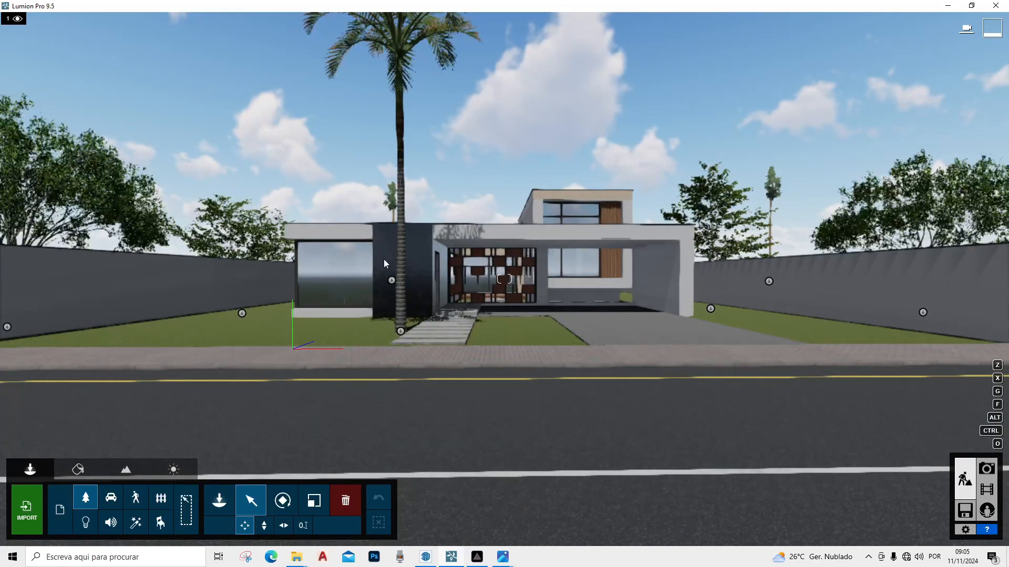
# Delete the tall palm beside the stepping-stone path
pyautogui.press('w')
pyautogui.press('q')
pyautogui.moveTo(425, 181); pyautogui.dragTo(425, 245, button='right')
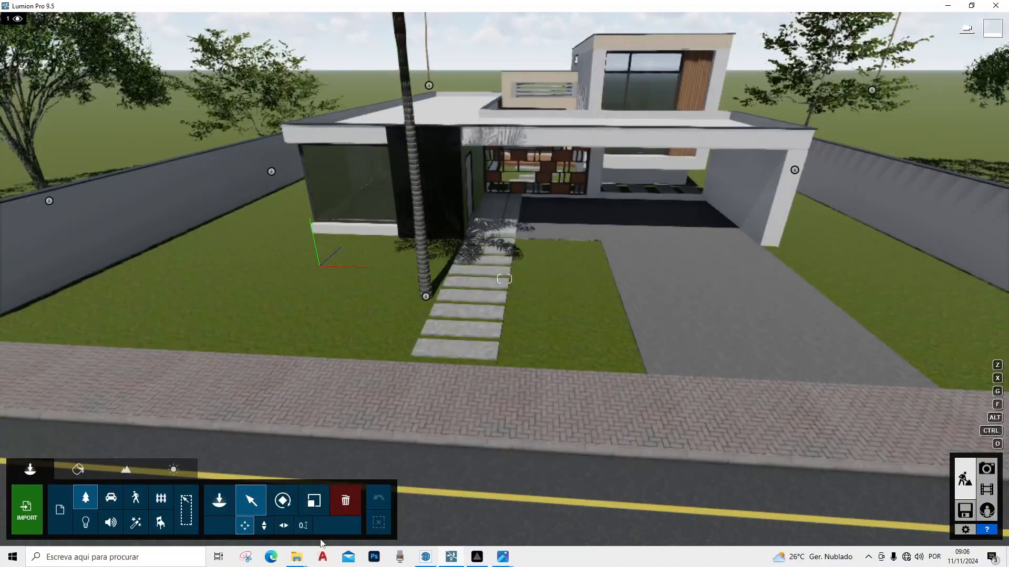
pyautogui.click(342, 501)
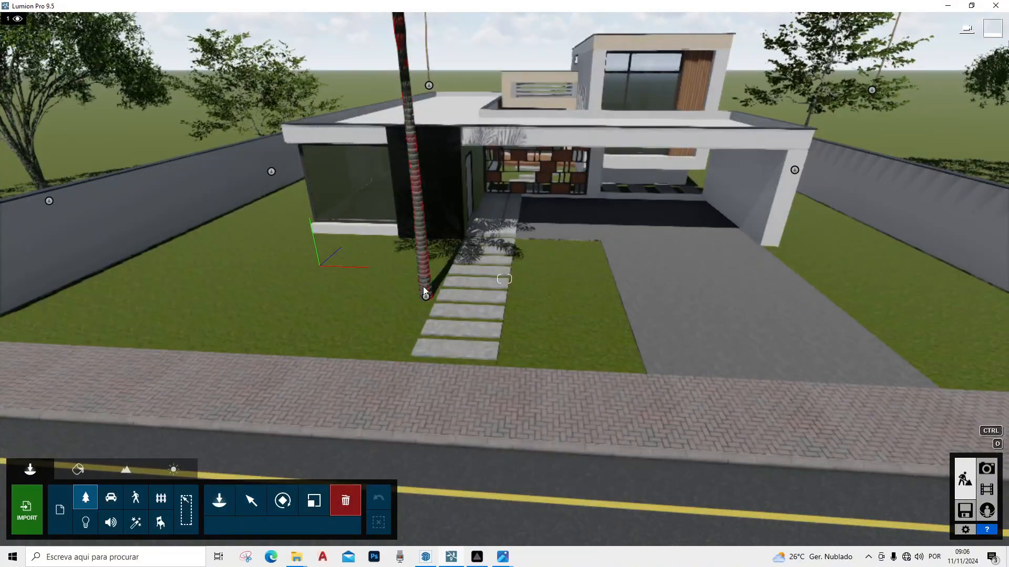
pyautogui.click(429, 297)
# Place an Alexandra Palm Group v1 on the front lawn near the sidewalk end of the left boundary wall
pyautogui.click(219, 501)
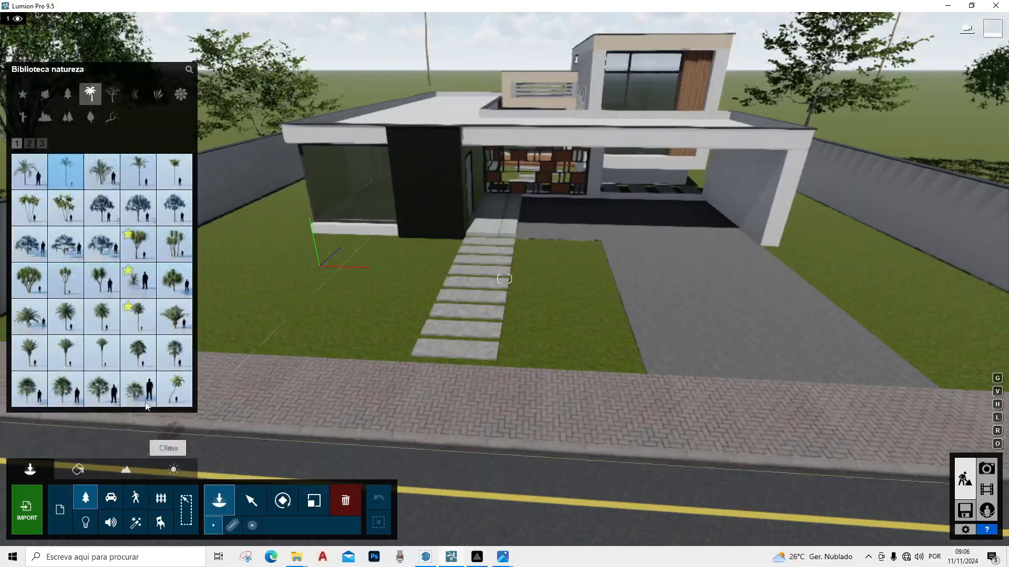
pyautogui.click(89, 184)
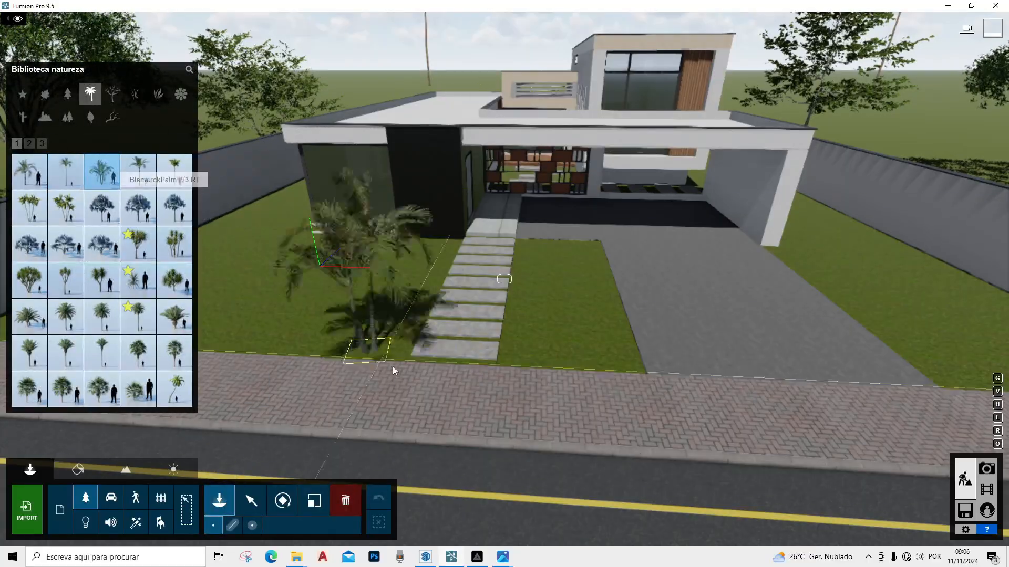
pyautogui.moveTo(423, 339); pyautogui.dragTo(492, 328, button='right')
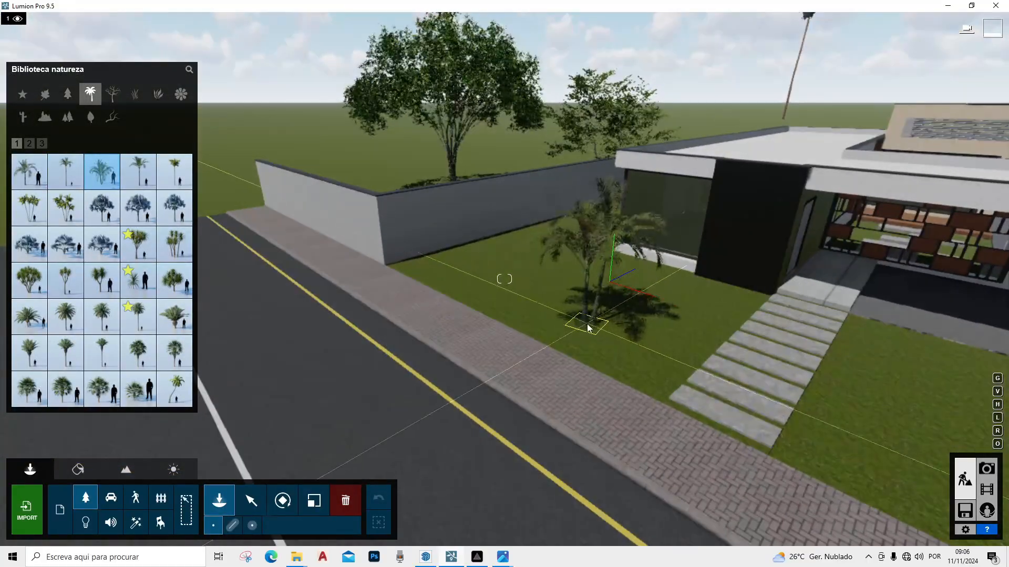
pyautogui.click(459, 284)
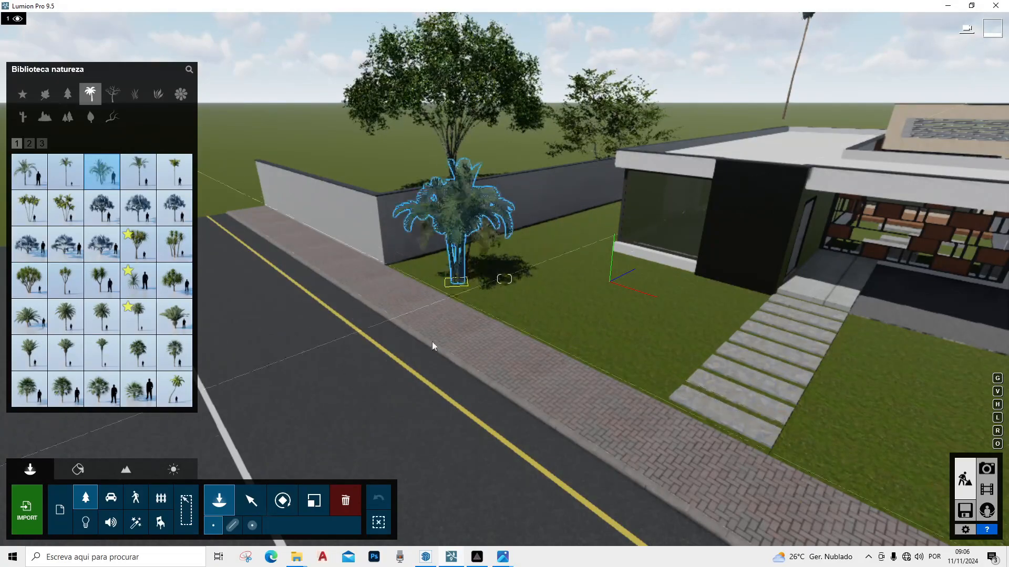
# Scale up the Alexandra Palm Group v1 and move it along the lawn's sidewalk edge toward the path
pyautogui.click(315, 512)
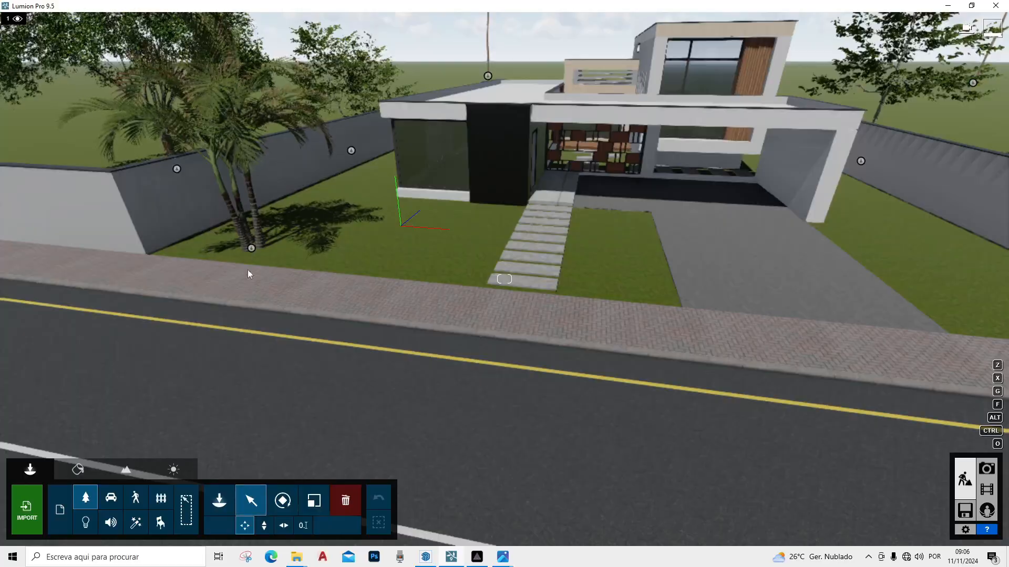
pyautogui.click(251, 249)
pyautogui.moveTo(252, 249); pyautogui.dragTo(298, 256)
pyautogui.click(314, 501)
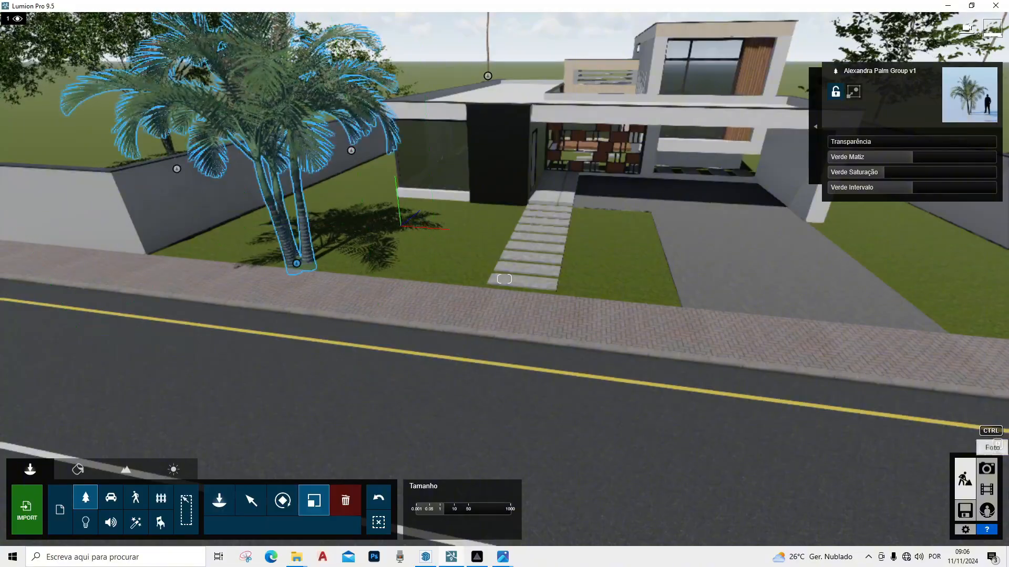
# Check the framing of the enlarged palm group in the saved Photo 1 view and return to build mode
pyautogui.click(986, 468)
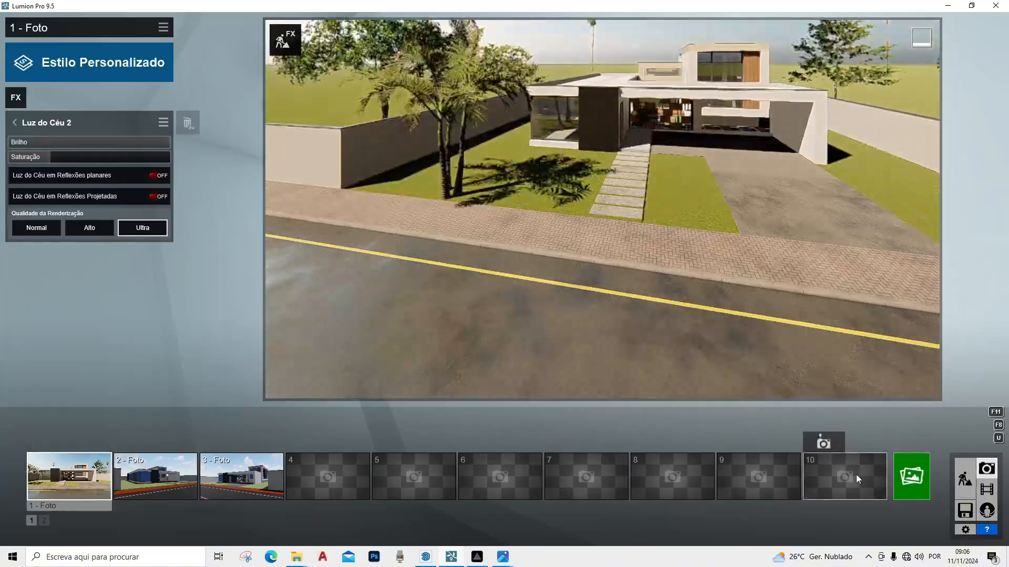
pyautogui.click(100, 459)
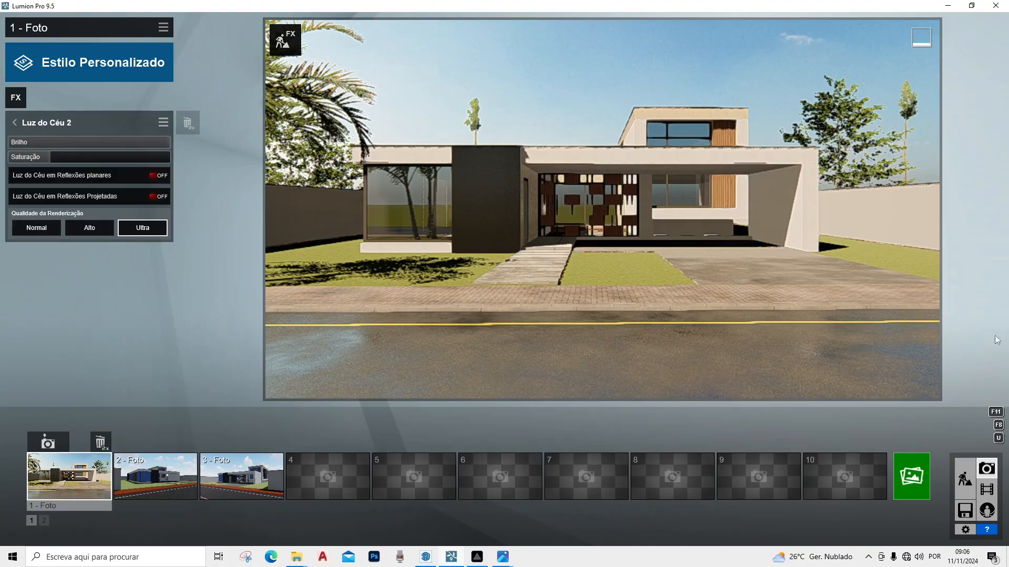
pyautogui.click(965, 479)
# Mass-place a line of Alexandra Palm Group v1 along the inside of the right boundary wall, from the sidewalk to the rear
pyautogui.press('q')
pyautogui.moveTo(243, 288); pyautogui.dragTo(336, 315, button='right')
pyautogui.moveTo(242, 294); pyautogui.dragTo(129, 361, button='middle')
pyautogui.scroll(2, 54, 301)
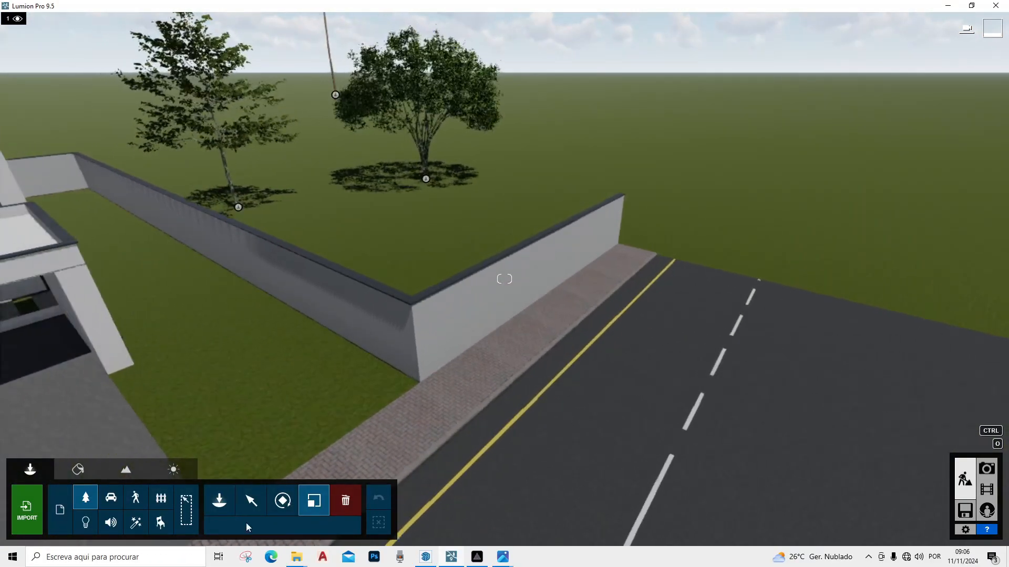
pyautogui.click(226, 500)
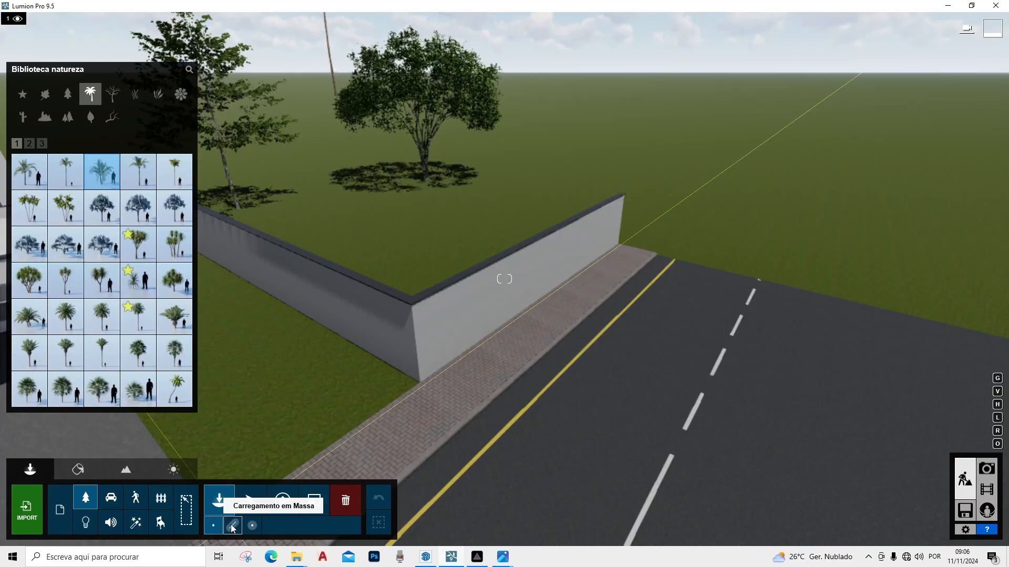
pyautogui.click(232, 525)
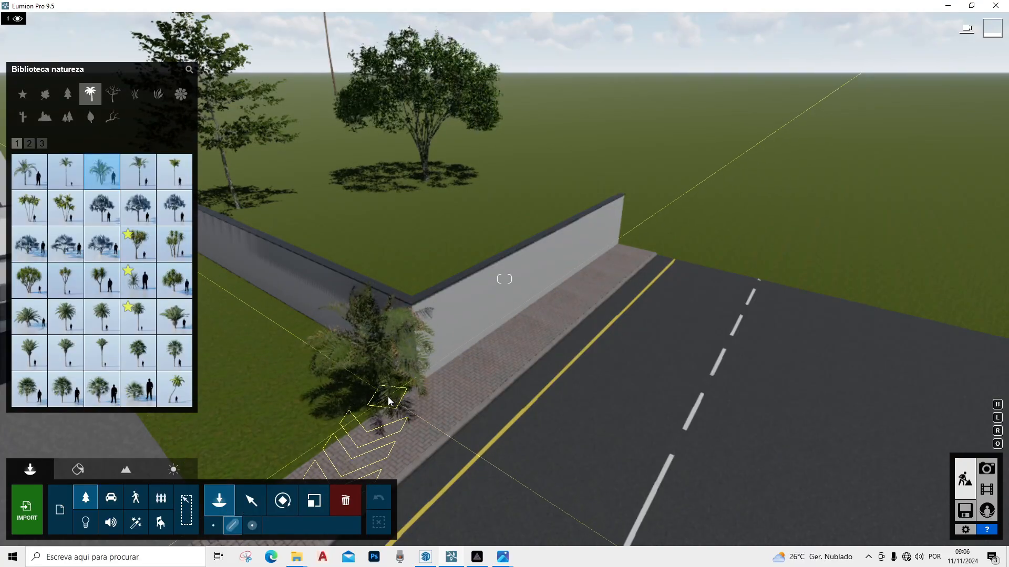
pyautogui.moveTo(391, 395); pyautogui.dragTo(400, 404, button='right')
pyautogui.scroll(-2, 399, 402)
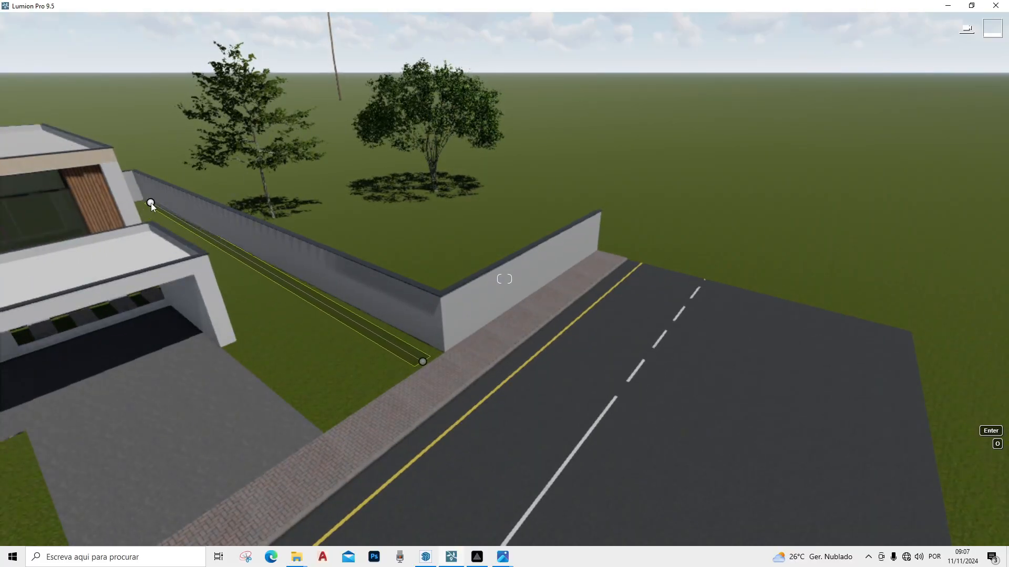
pyautogui.moveTo(151, 203); pyautogui.dragTo(120, 204, button='right')
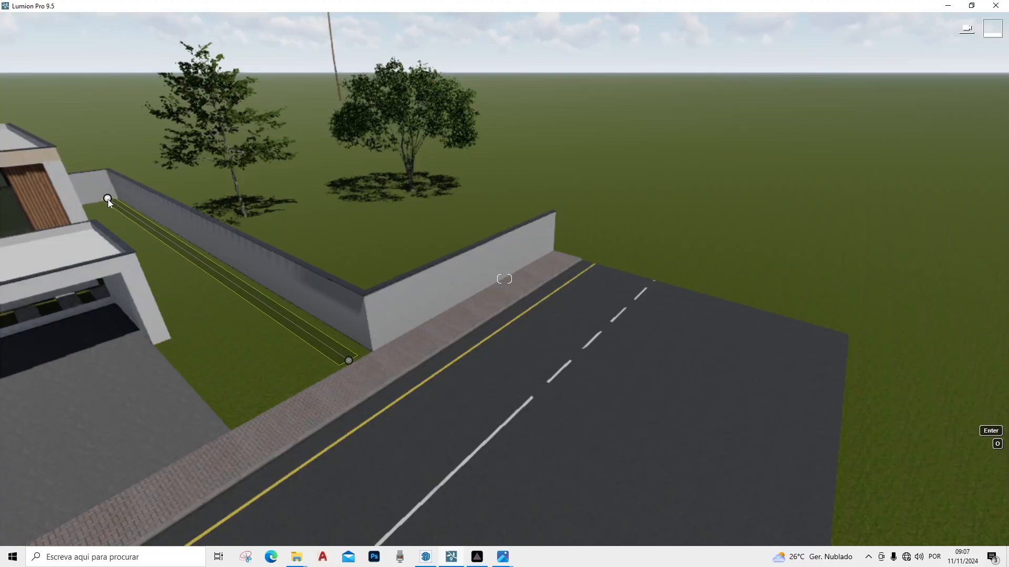
pyautogui.click(108, 201)
pyautogui.press('a')
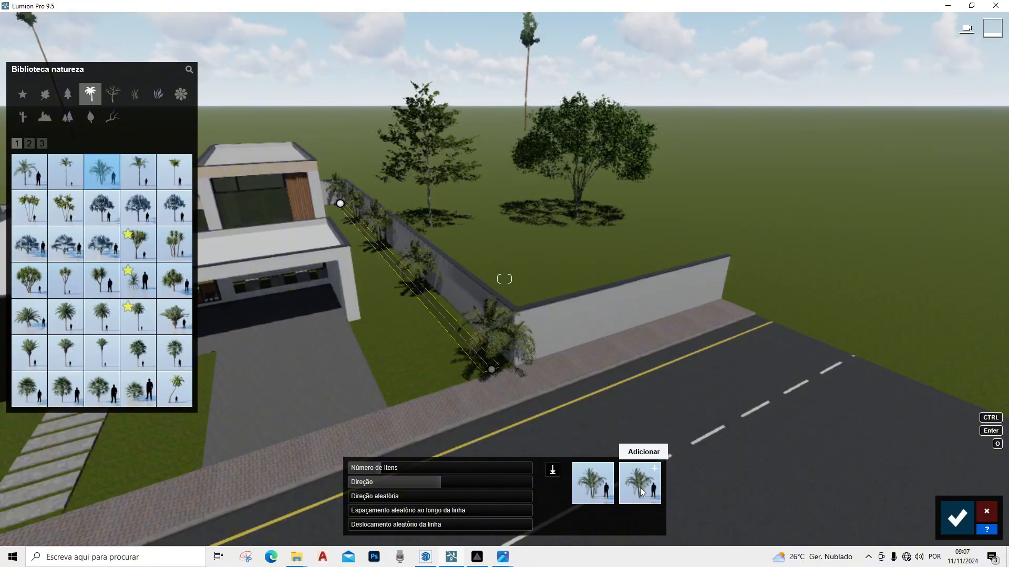
# Add FicusLyrata 004 from the plants category to the mix of the mass-placement line
pyautogui.click(157, 95)
pyautogui.moveTo(47, 168)
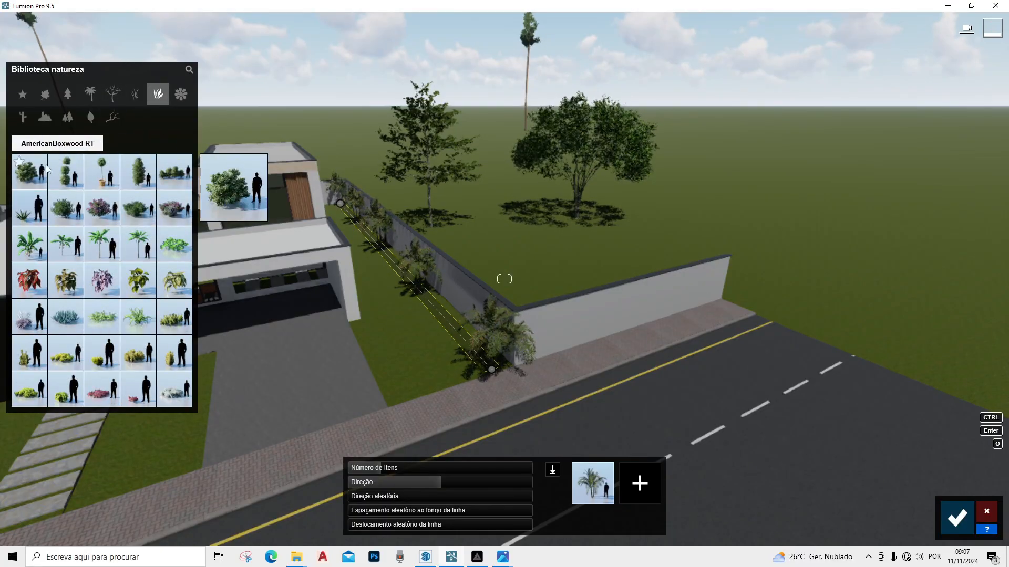
pyautogui.click(31, 144)
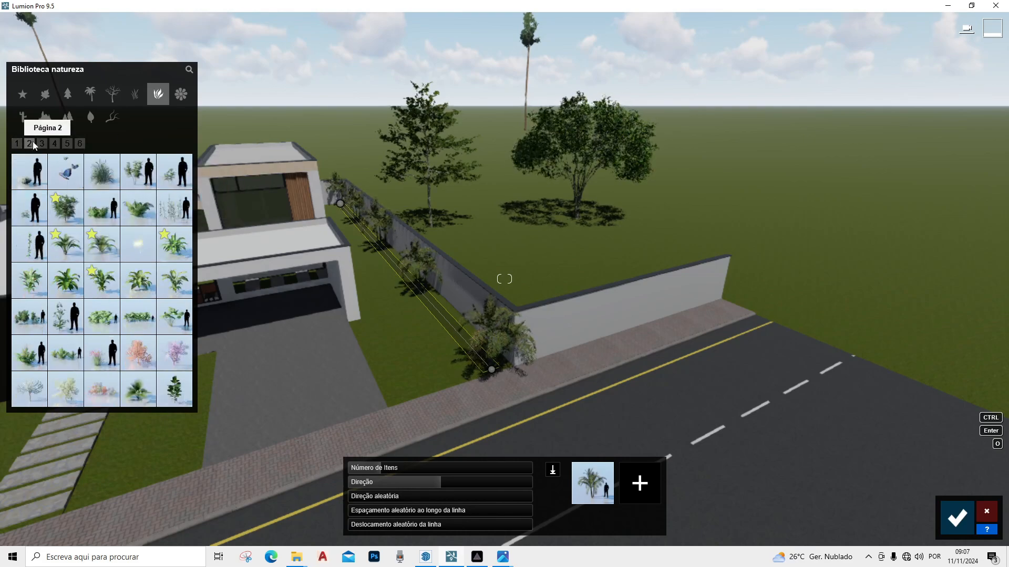
pyautogui.click(42, 143)
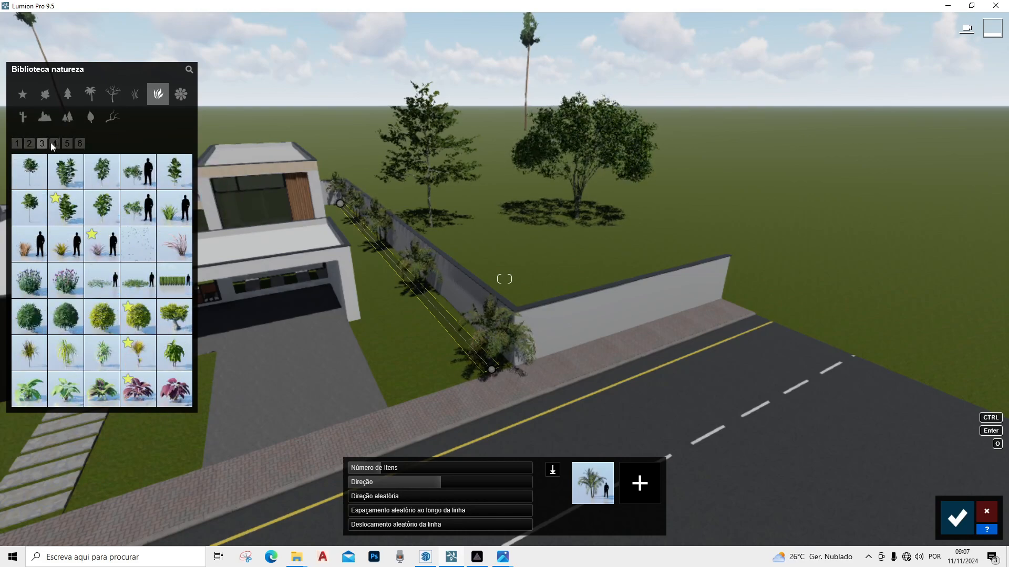
pyautogui.moveTo(87, 177)
pyautogui.click(102, 208)
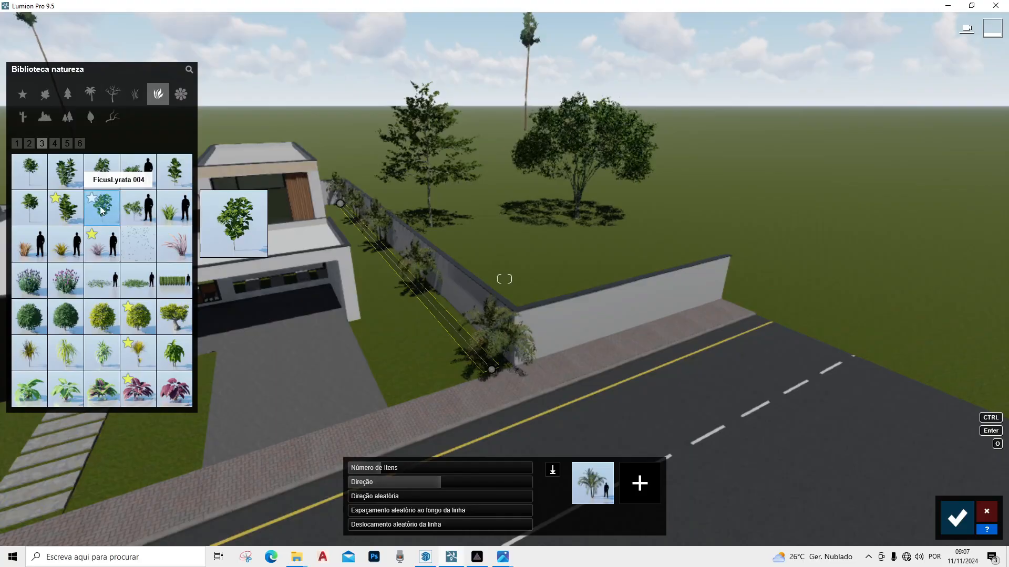
pyautogui.click(640, 495)
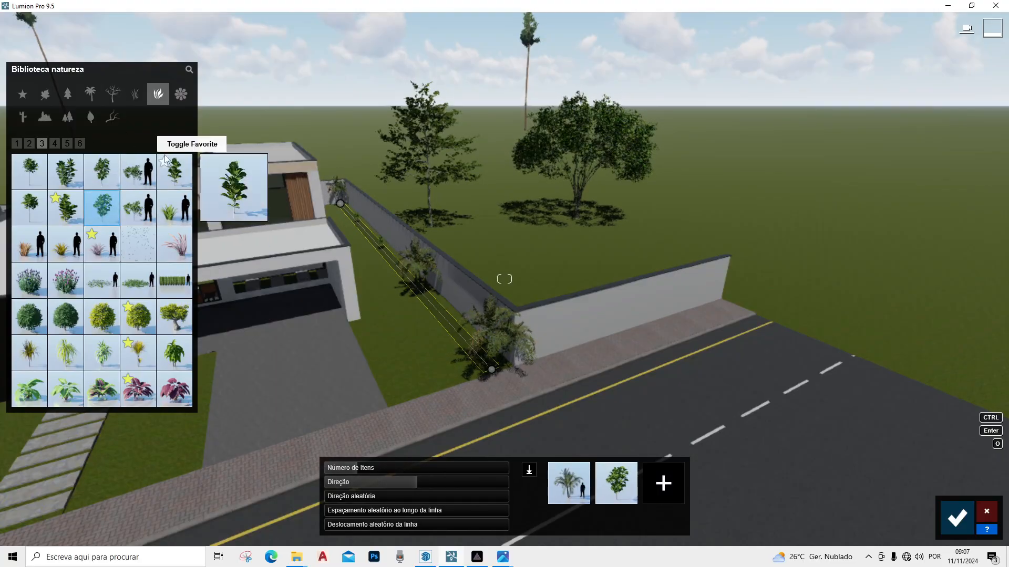
# Add KentiaPalm 003 and the yellow-green palm from the same plants page to the mix of the mass-placement line
pyautogui.click(55, 143)
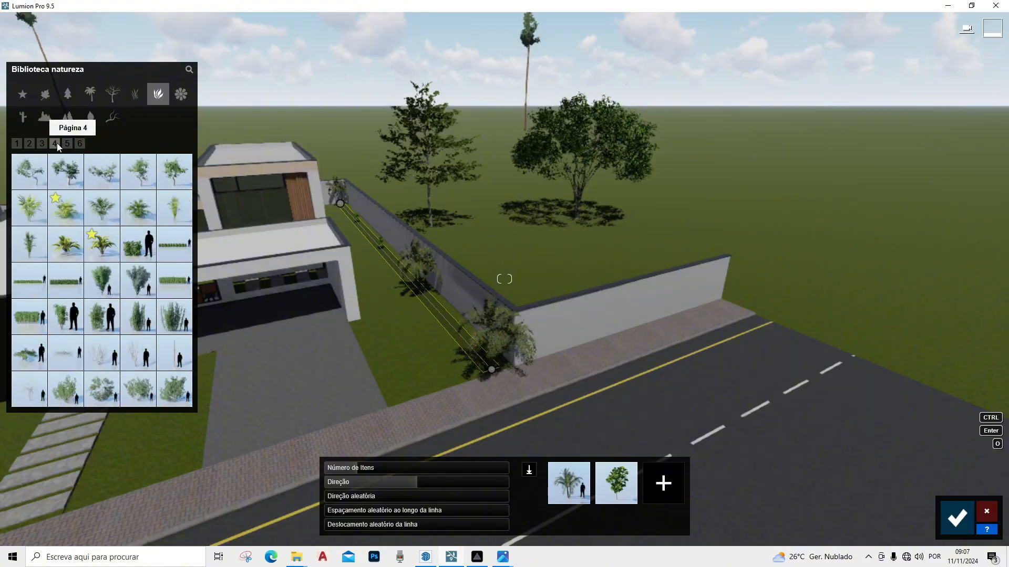
pyautogui.click(102, 207)
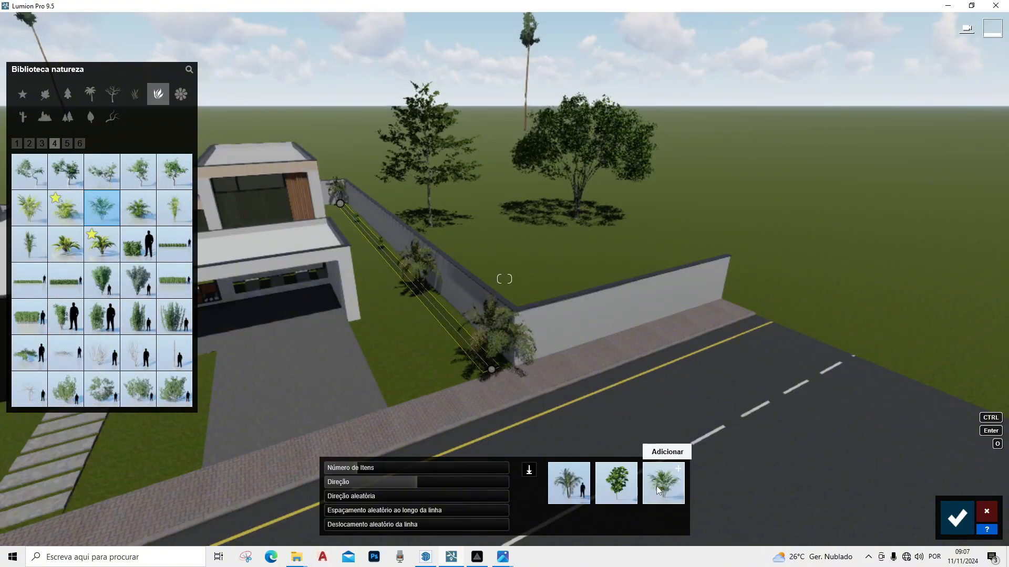
pyautogui.click(657, 487)
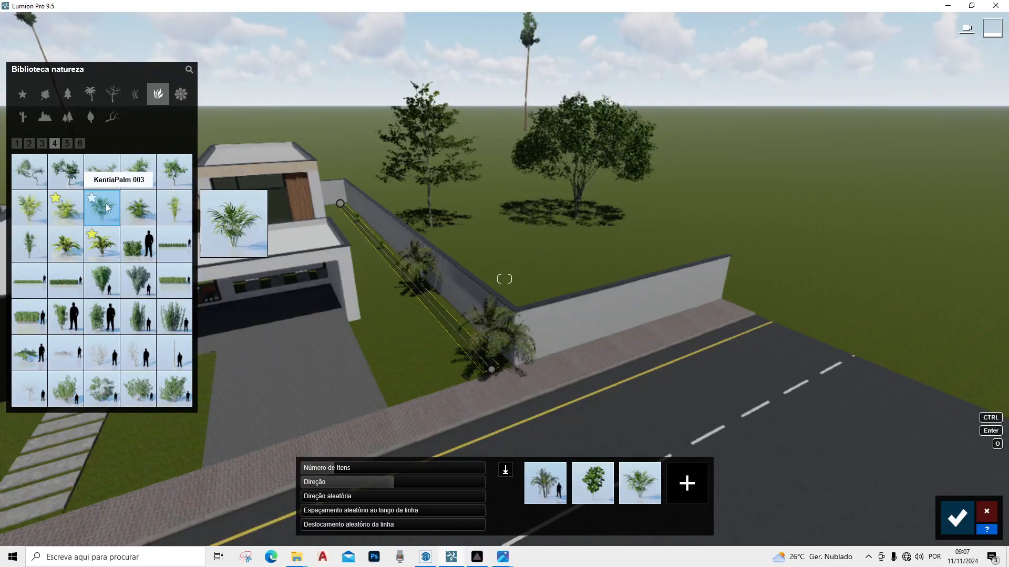
pyautogui.click(27, 206)
pyautogui.click(702, 497)
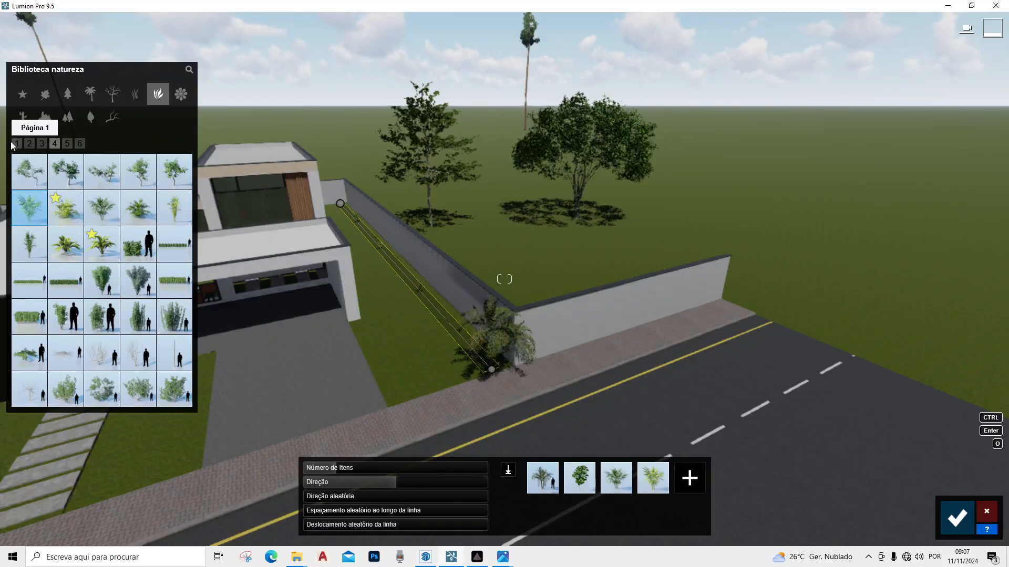
# Add a dense leafy shrub from the plants category and the flower Alumroot Orange 01 to the line's mix
pyautogui.click(30, 144)
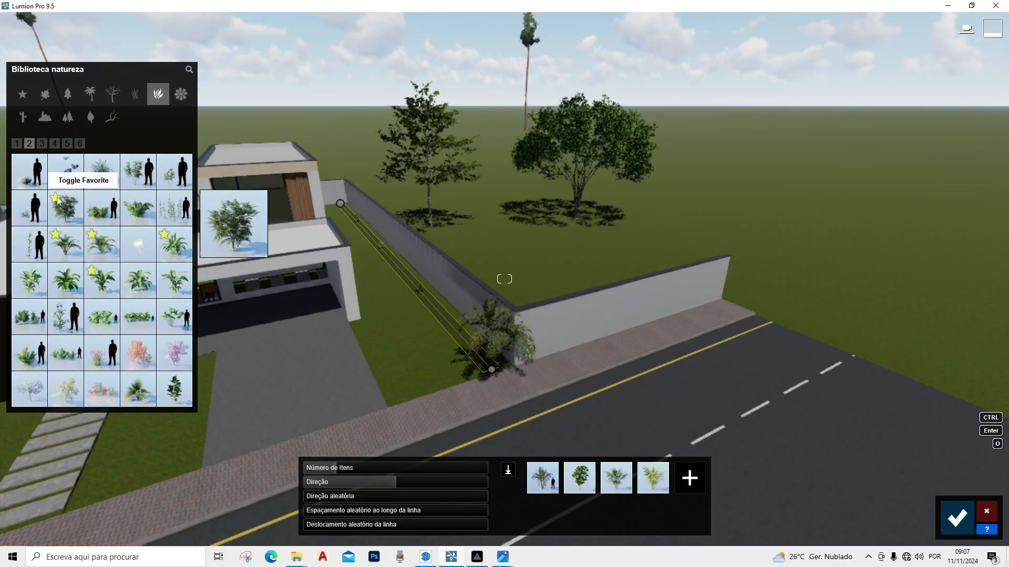
pyautogui.click(65, 207)
pyautogui.click(690, 478)
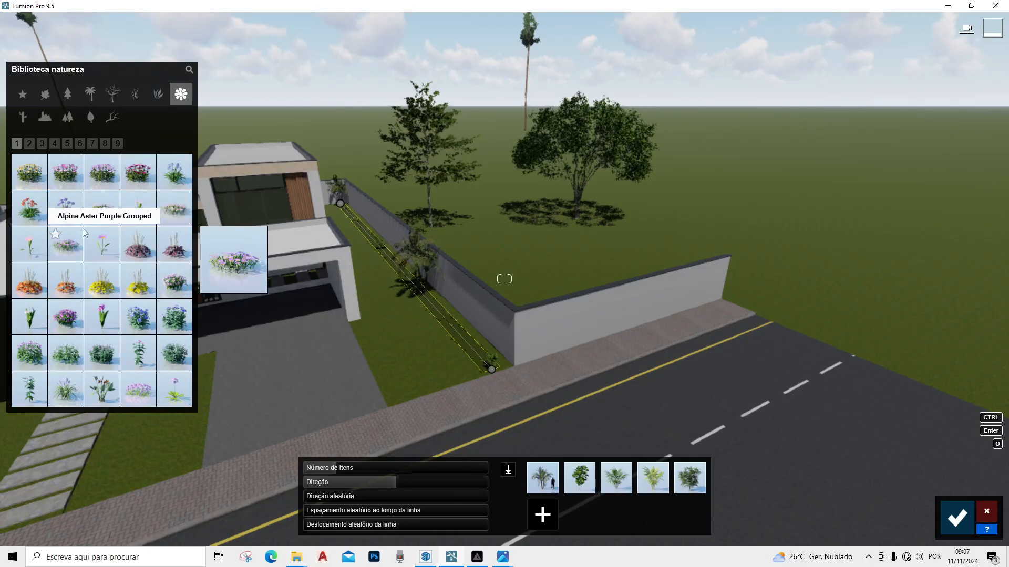
pyautogui.click(29, 279)
pyautogui.click(542, 515)
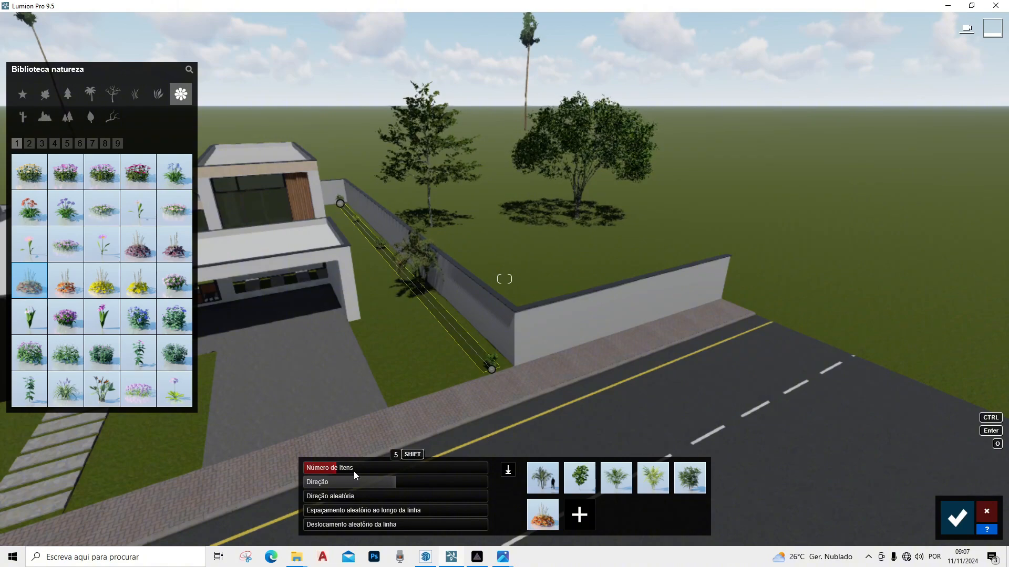
# Increase the number of items on the line, adjust their direction and random direction, and confirm the mass placement
pyautogui.moveTo(354, 471); pyautogui.dragTo(430, 481)
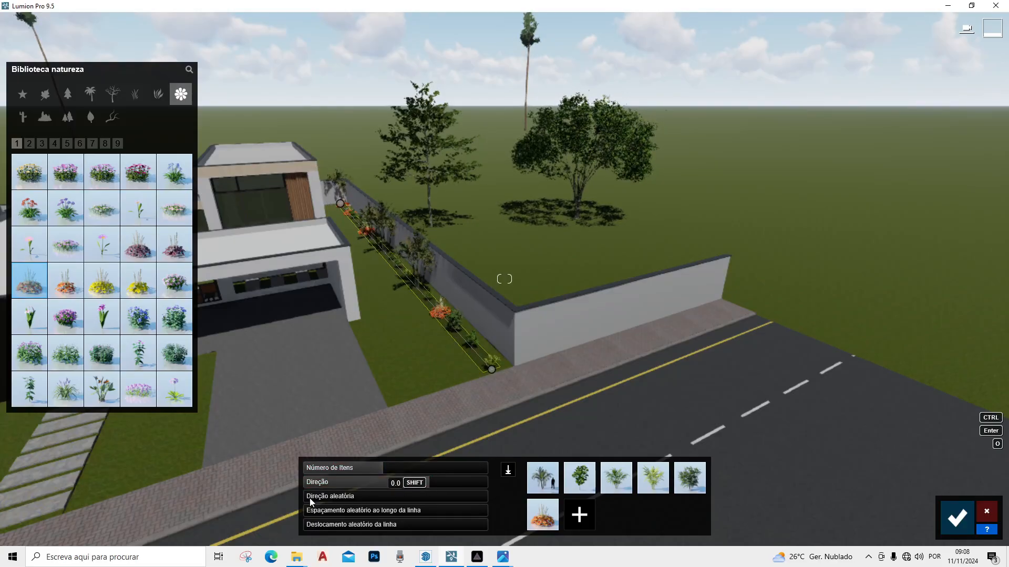
pyautogui.moveTo(310, 498); pyautogui.dragTo(366, 506)
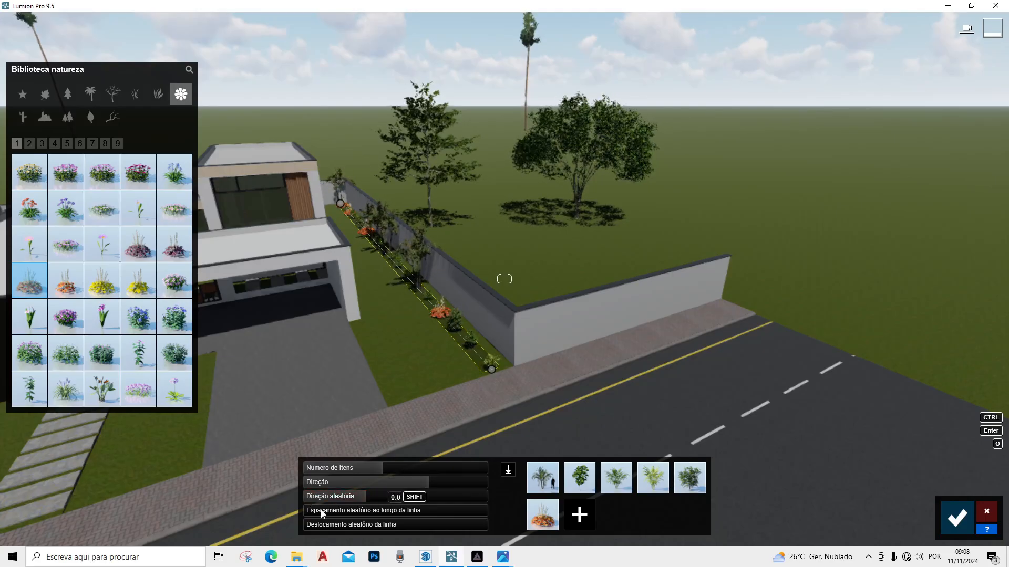
pyautogui.click(957, 519)
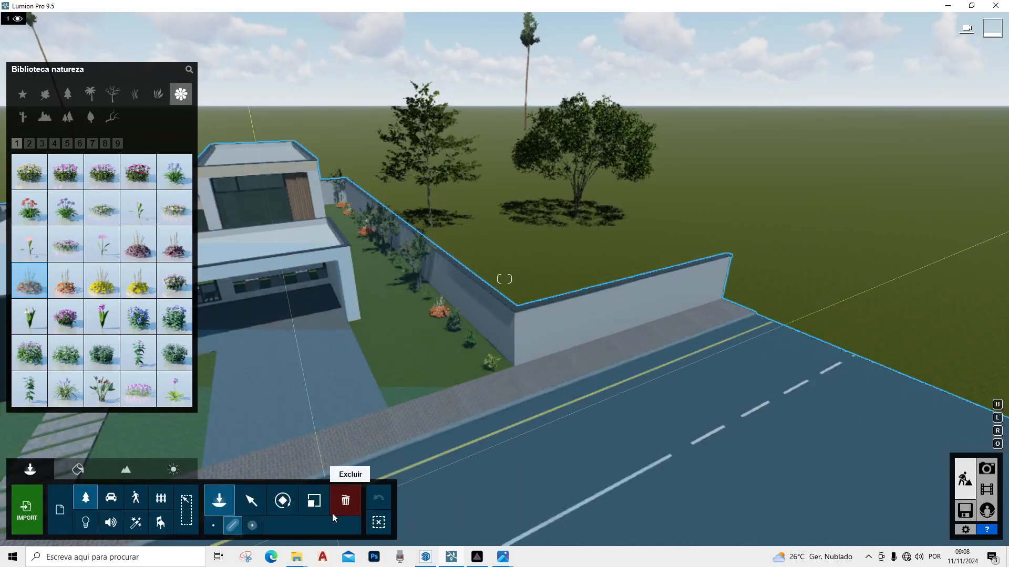
# Scale up the front plants of the row along the right boundary wall, first the one nearest the sidewalk
pyautogui.click(314, 503)
pyautogui.moveTo(496, 367); pyautogui.dragTo(494, 249)
pyautogui.keyDown('ctrl'); pyautogui.moveTo(443, 335); pyautogui.dragTo(405, 290); pyautogui.keyUp('ctrl')
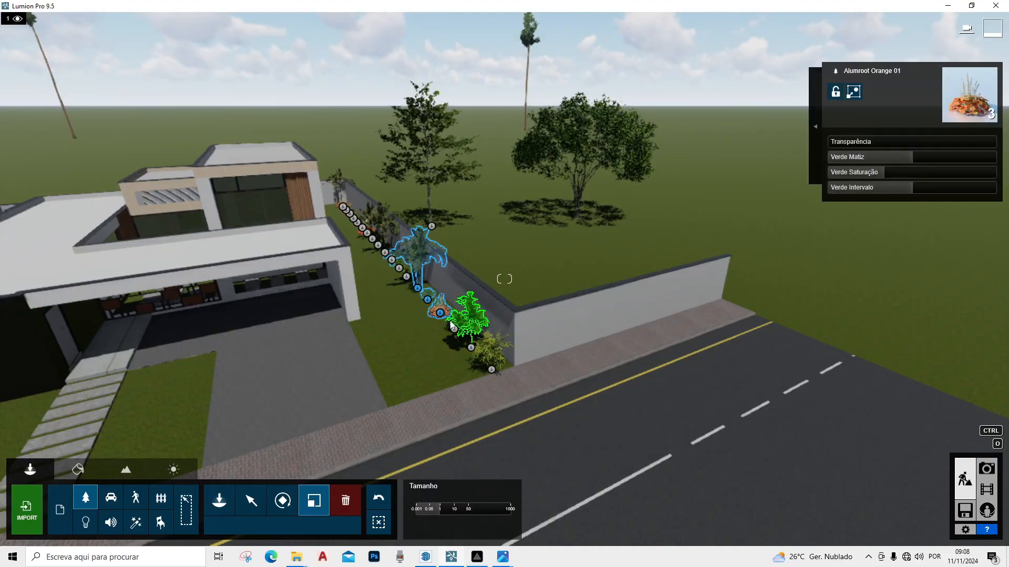
pyautogui.moveTo(442, 324)
pyautogui.keyDown('ctrl'); pyautogui.mouseDown()
pyautogui.moveTo(439, 301)
pyautogui.moveTo(412, 286)
pyautogui.moveTo(435, 297)
pyautogui.moveTo(417, 268)
pyautogui.moveTo(332, 185)
pyautogui.moveTo(333, 195)
pyautogui.moveTo(368, 200)
pyautogui.mouseUp(); pyautogui.keyUp('ctrl')
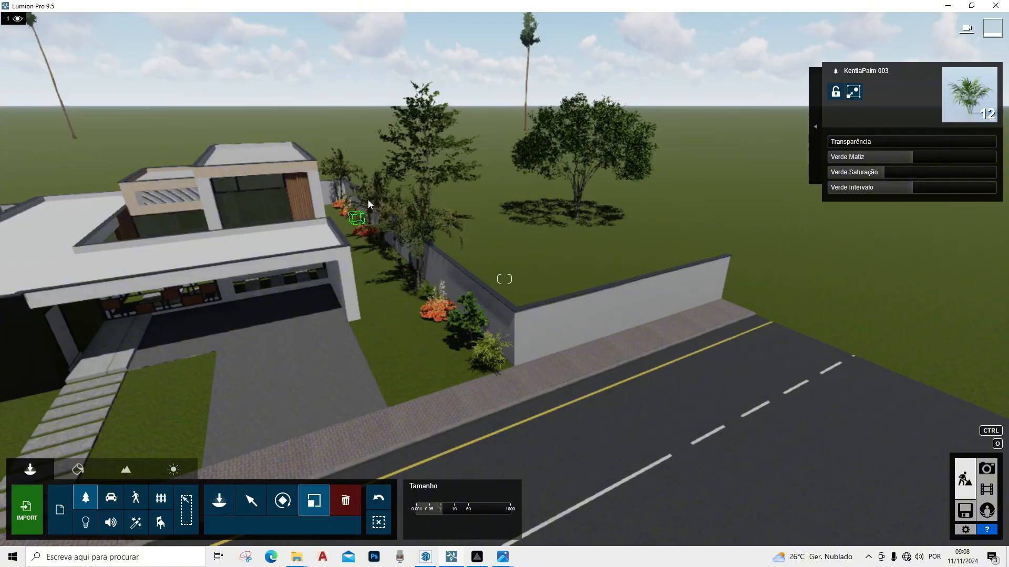
# Check the enlarged wall planting in the saved Photo 1 view and return to build mode
pyautogui.click(987, 468)
pyautogui.click(86, 477)
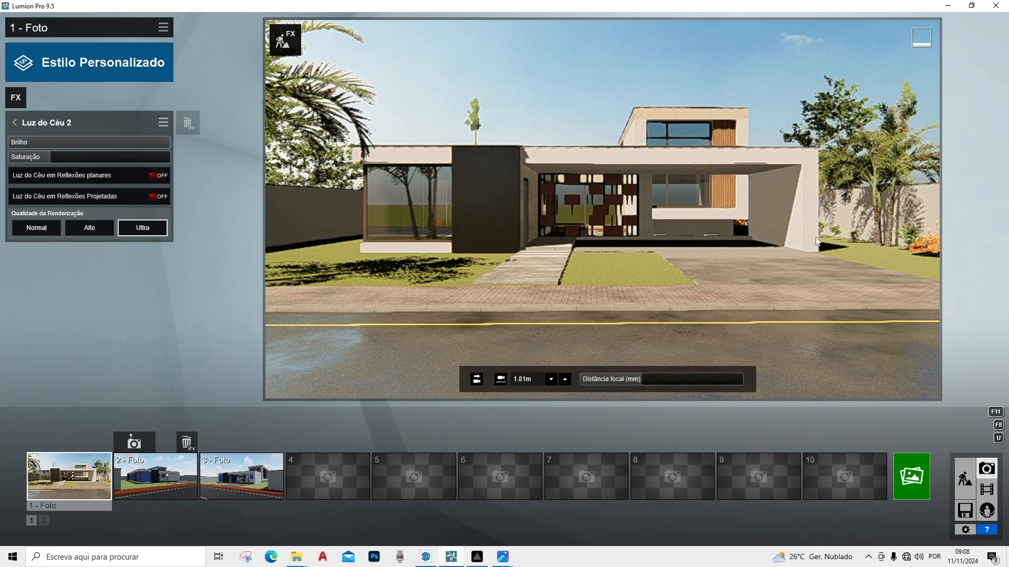
pyautogui.click(965, 479)
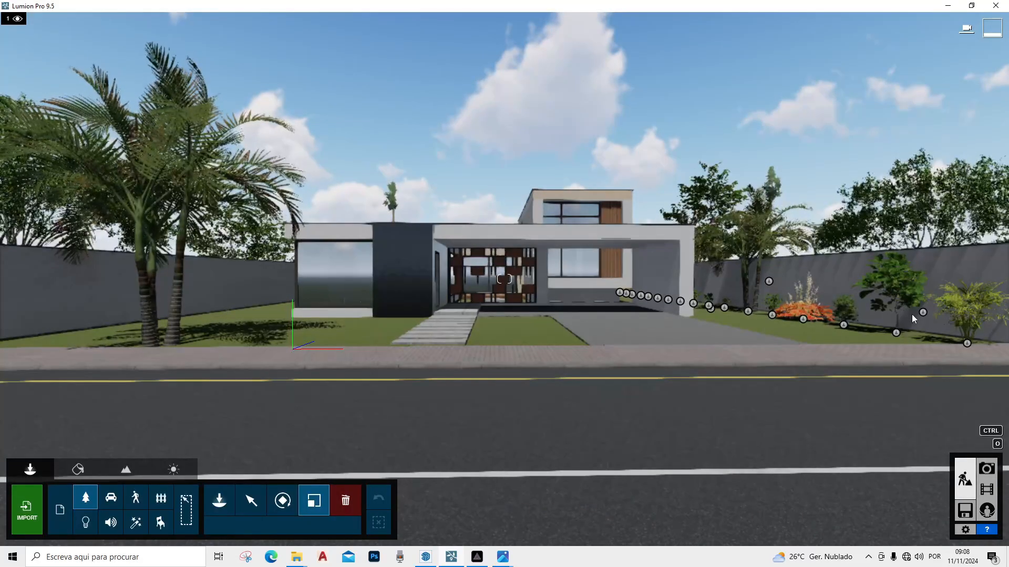
# Enlarge the rear group of plants along the right boundary wall and copy the group to the left boundary wall
pyautogui.press('q')
pyautogui.moveTo(912, 315); pyautogui.dragTo(901, 368, button='right')
pyautogui.scroll(-10, 708, 245)
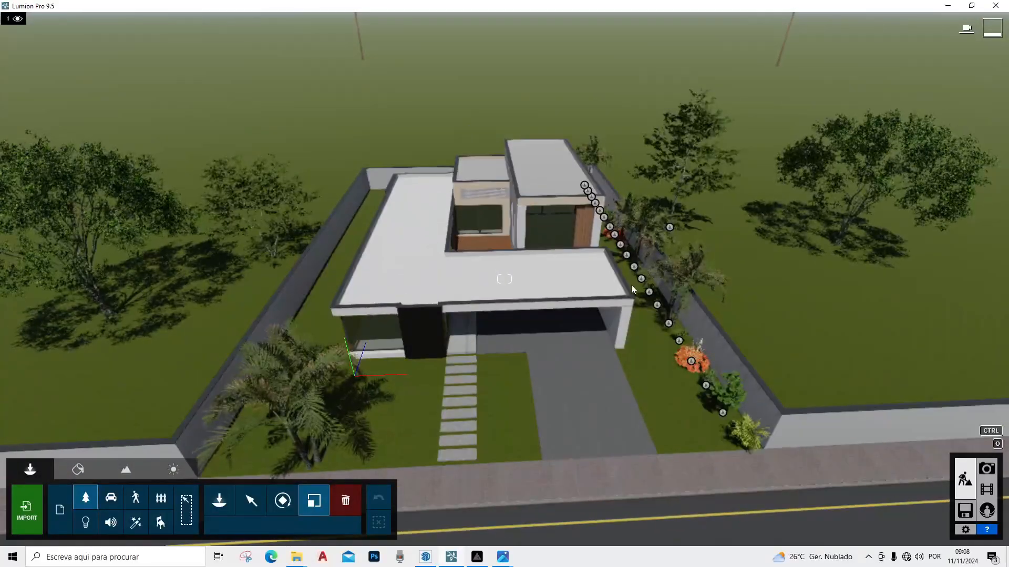
pyautogui.keyDown('ctrl'); pyautogui.moveTo(632, 291); pyautogui.dragTo(535, 127); pyautogui.keyUp('ctrl')
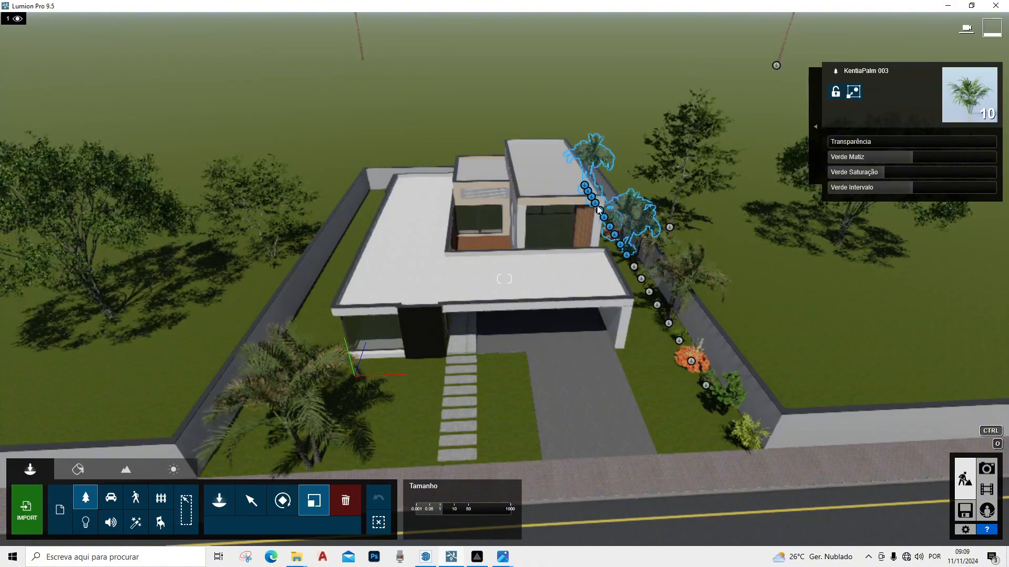
pyautogui.moveTo(604, 216); pyautogui.dragTo(576, 334)
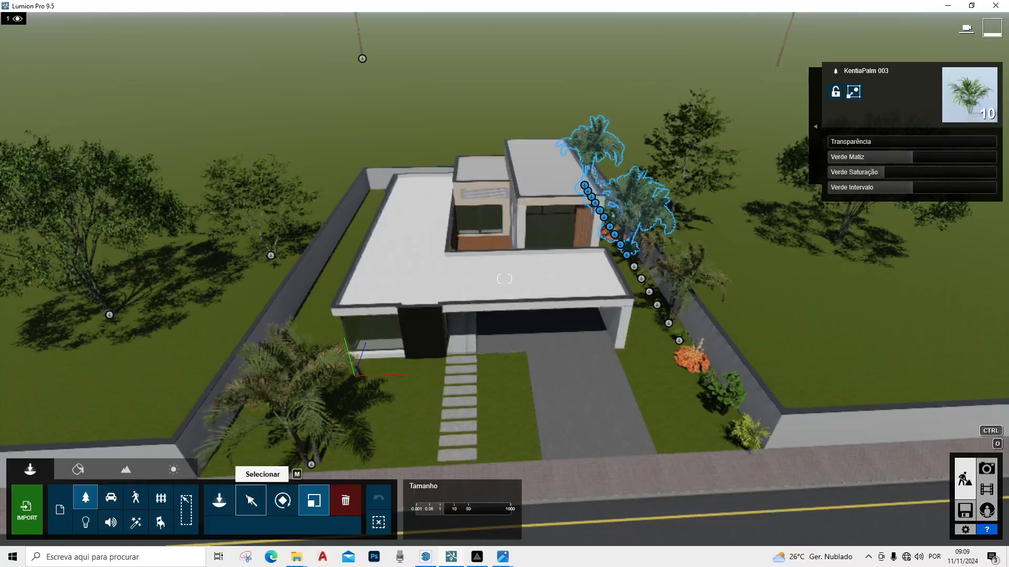
pyautogui.press('m')
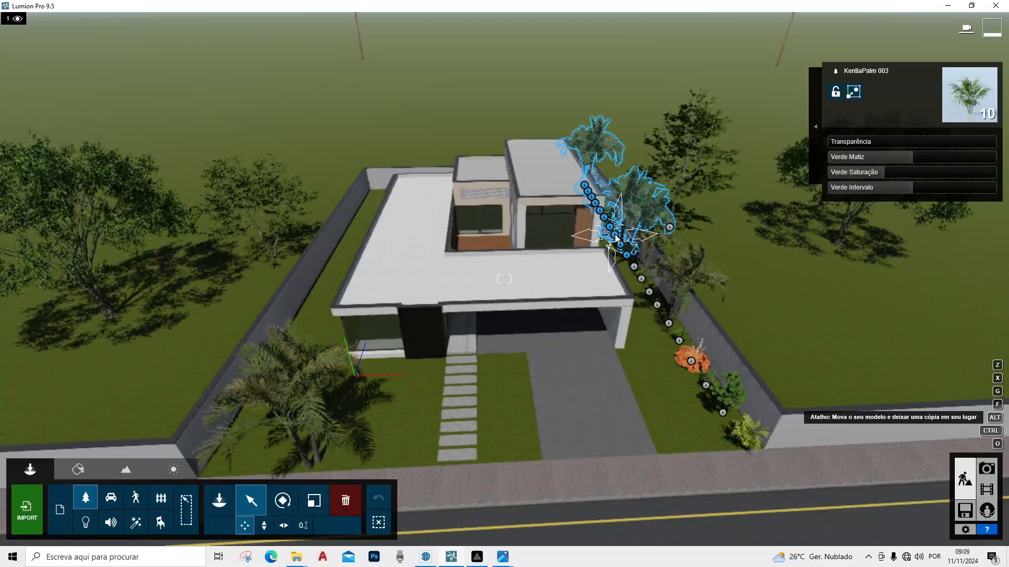
pyautogui.moveTo(616, 239); pyautogui.dragTo(313, 324)
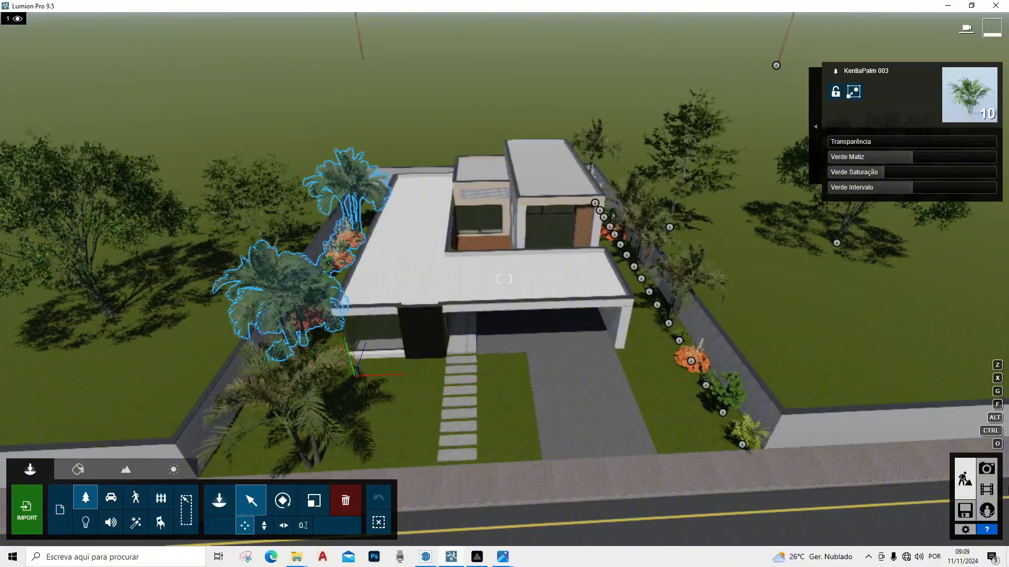
# Check the copied planting along the left wall in the saved Photo 1 view and return to build mode
pyautogui.click(988, 470)
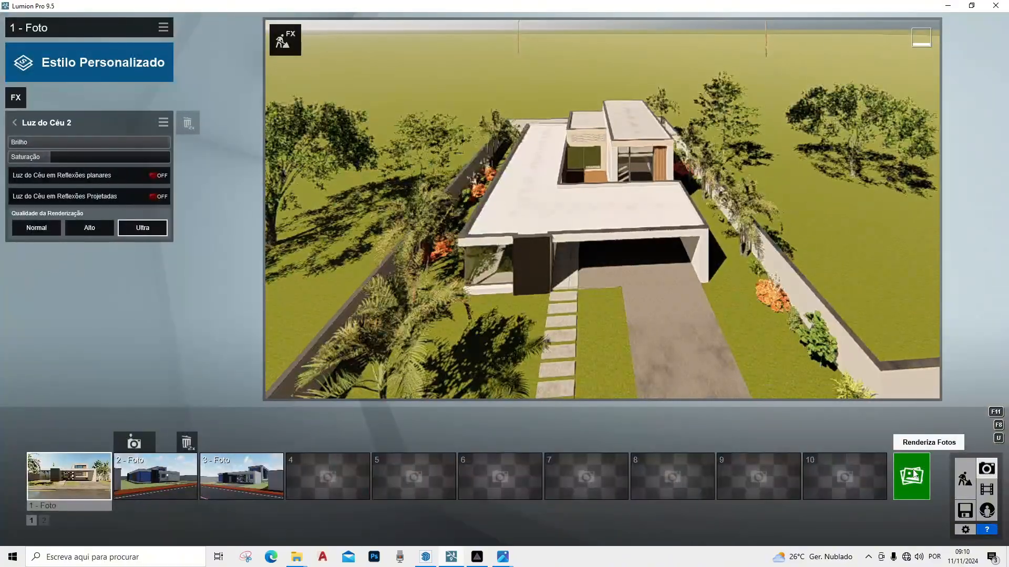
pyautogui.click(71, 480)
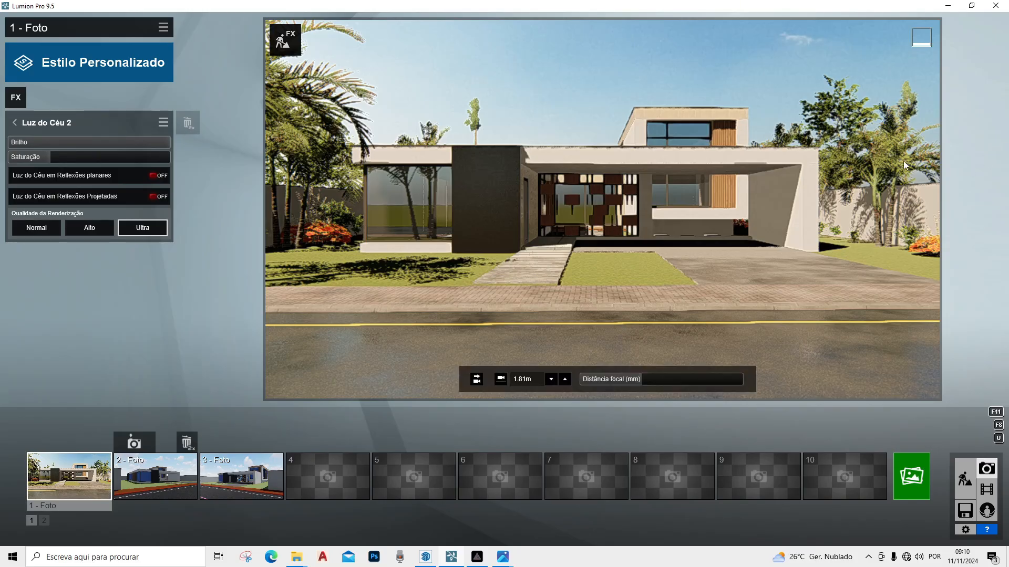
pyautogui.click(966, 479)
# Place a single orange-roofed house from the exterior library's buildings on the neighbouring lot beyond the right boundary wall
pyautogui.scroll(3, 860, 414)
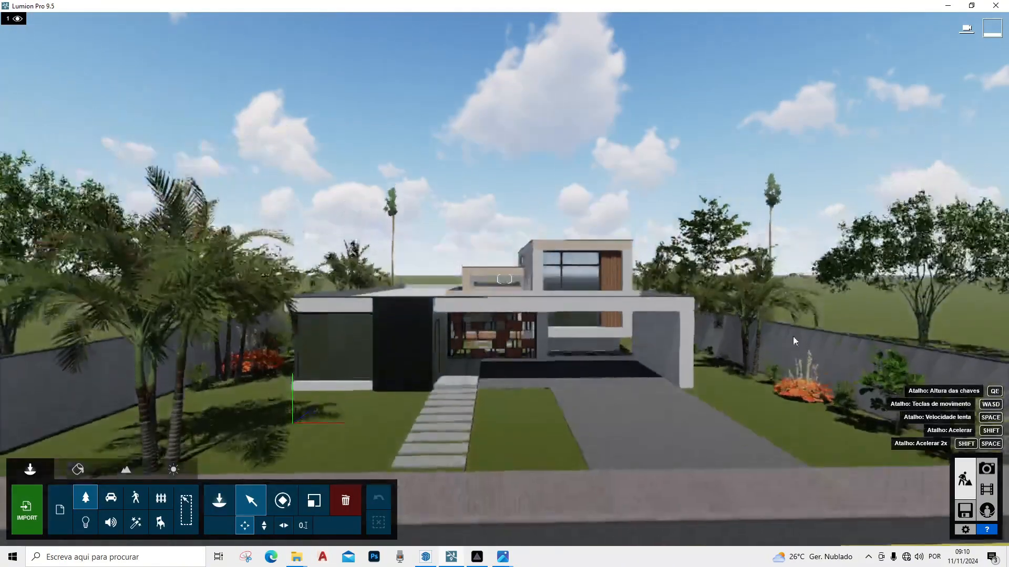
pyautogui.press('q')
pyautogui.moveTo(783, 300); pyautogui.dragTo(784, 314, button='right')
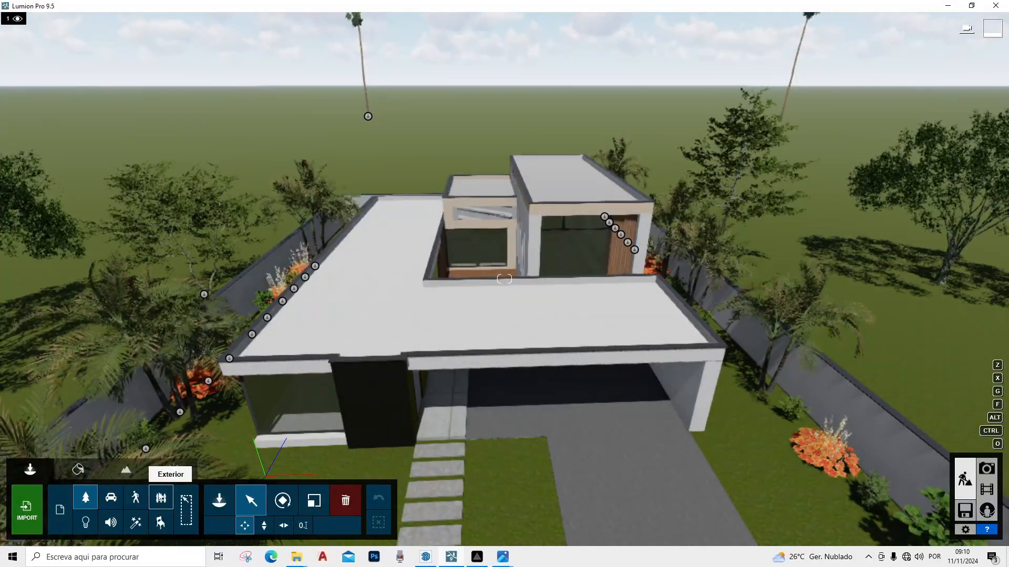
pyautogui.click(163, 499)
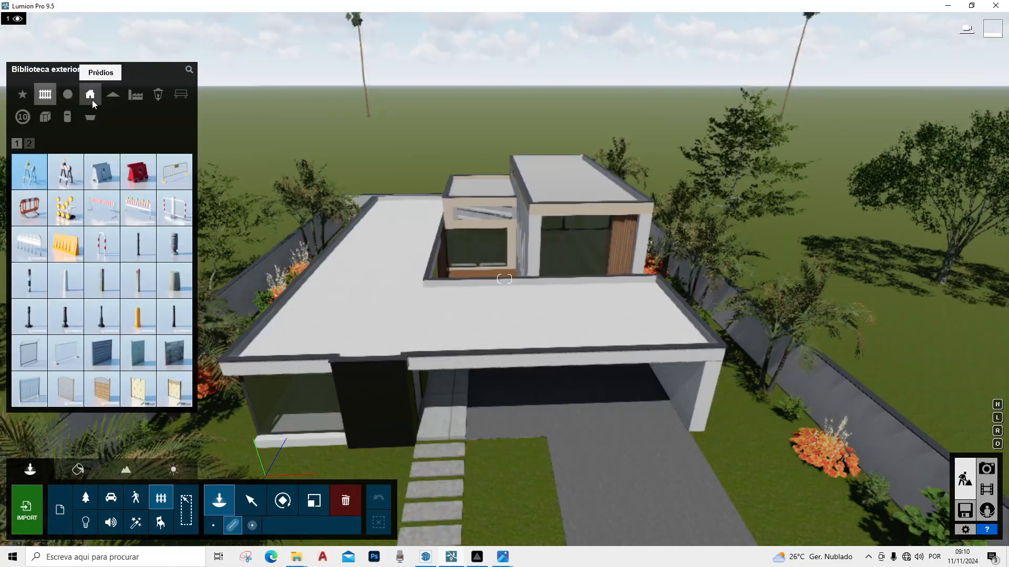
pyautogui.click(92, 100)
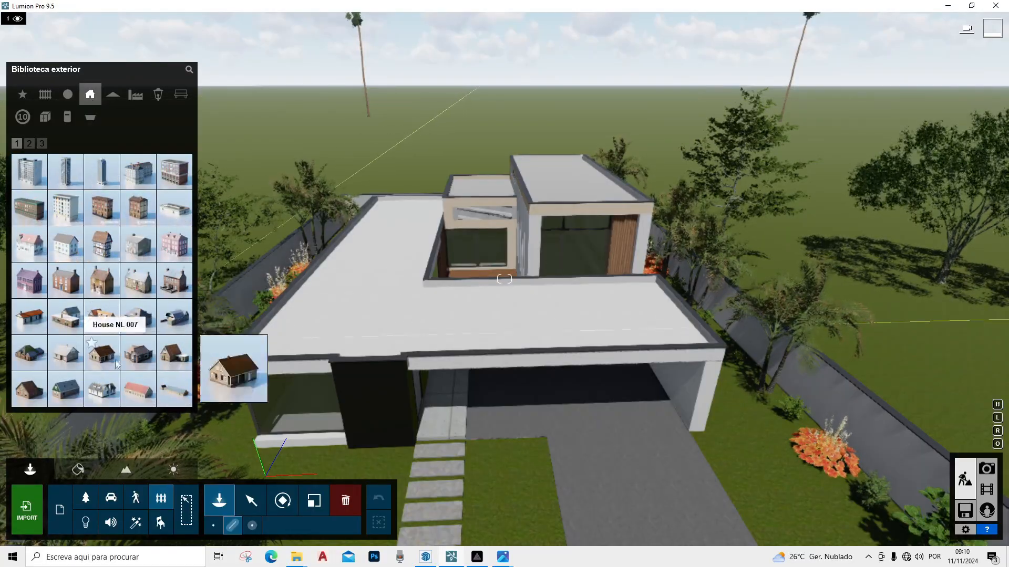
pyautogui.click(138, 353)
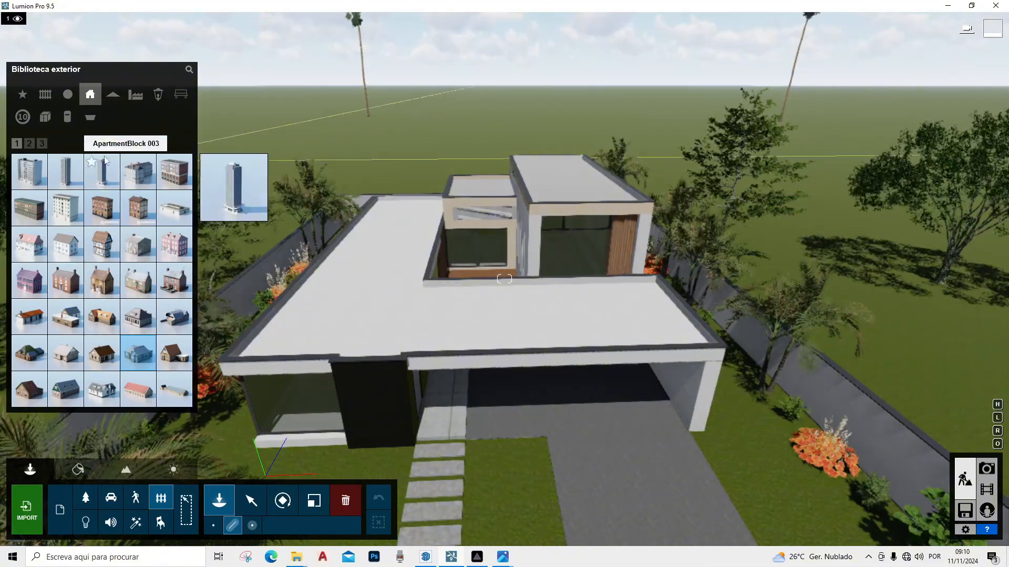
pyautogui.click(31, 145)
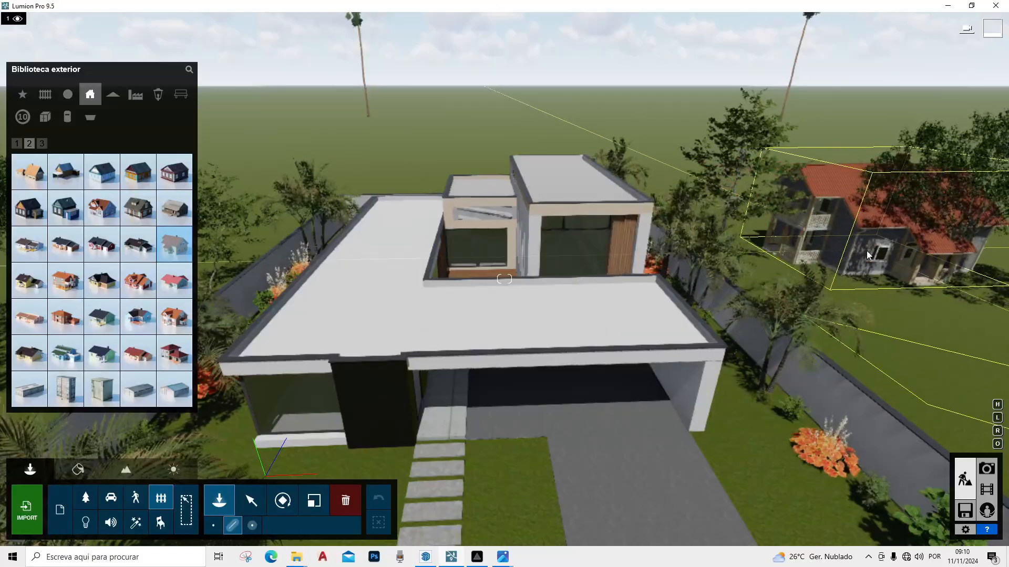
pyautogui.click(858, 239)
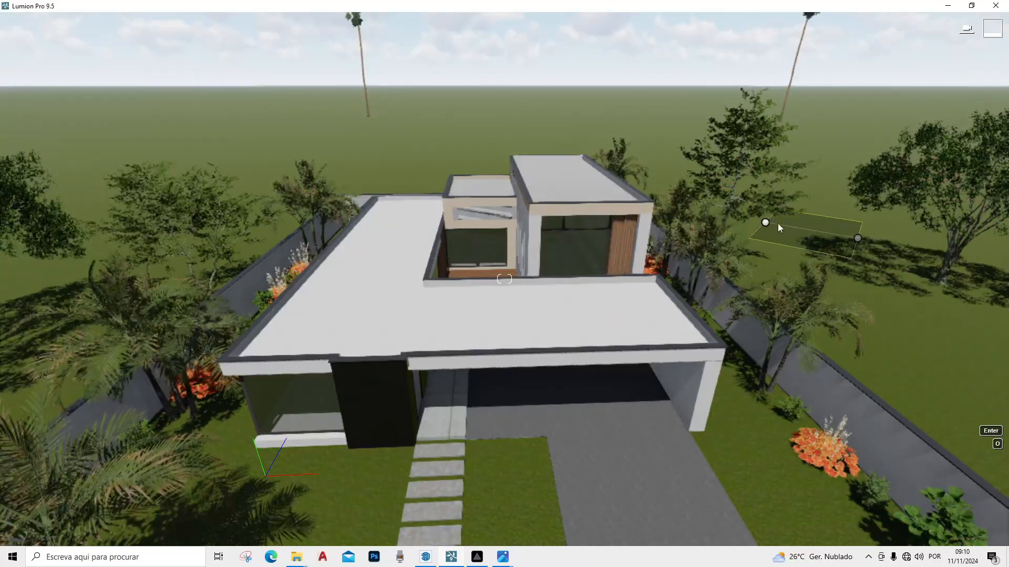
pyautogui.press('Return')
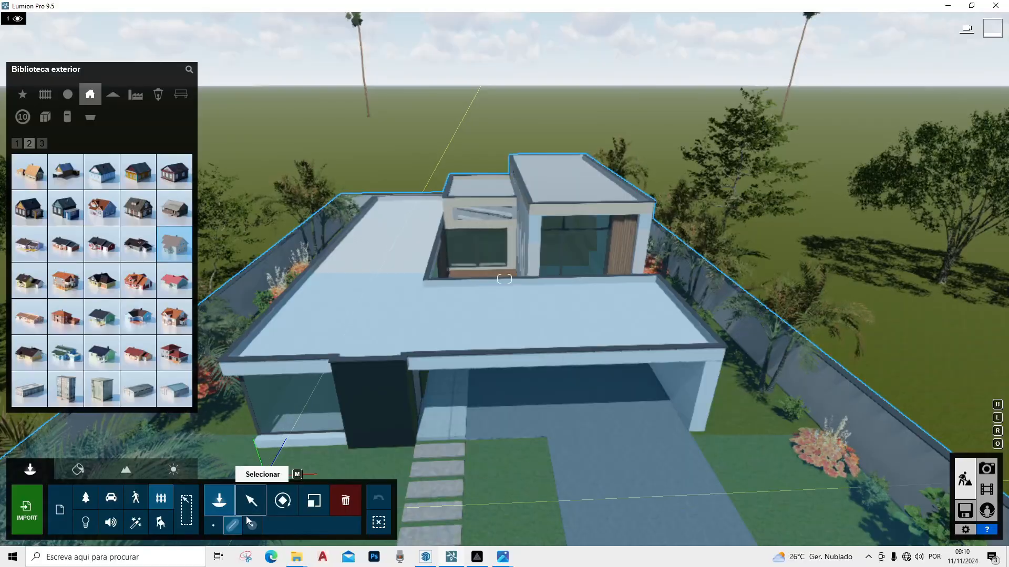
pyautogui.click(219, 530)
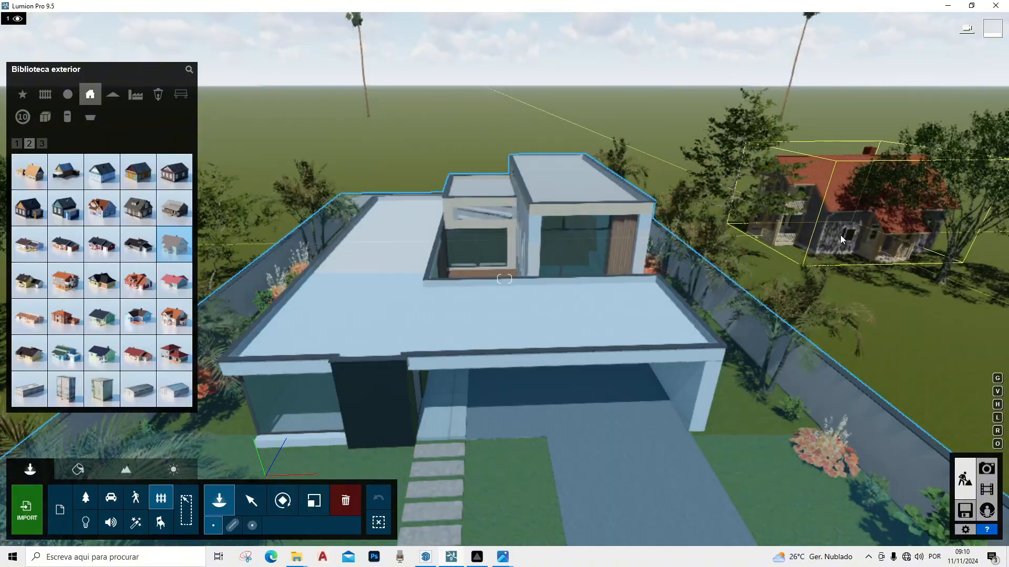
pyautogui.click(840, 235)
# Place House US 012 on the neighbouring lot beyond the left boundary wall, among the background trees
pyautogui.moveTo(556, 187); pyautogui.dragTo(462, 237, button='right')
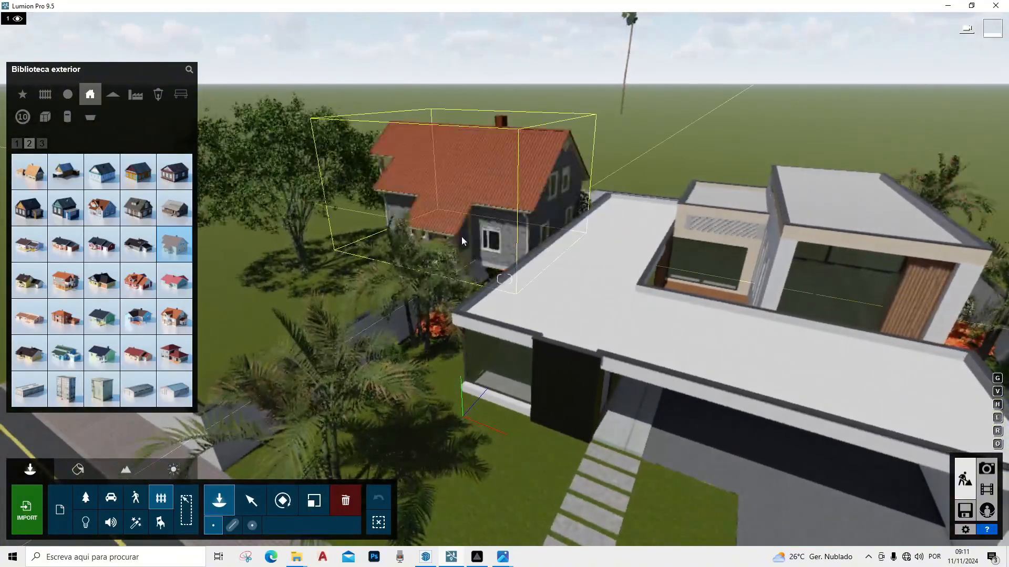
pyautogui.click(138, 281)
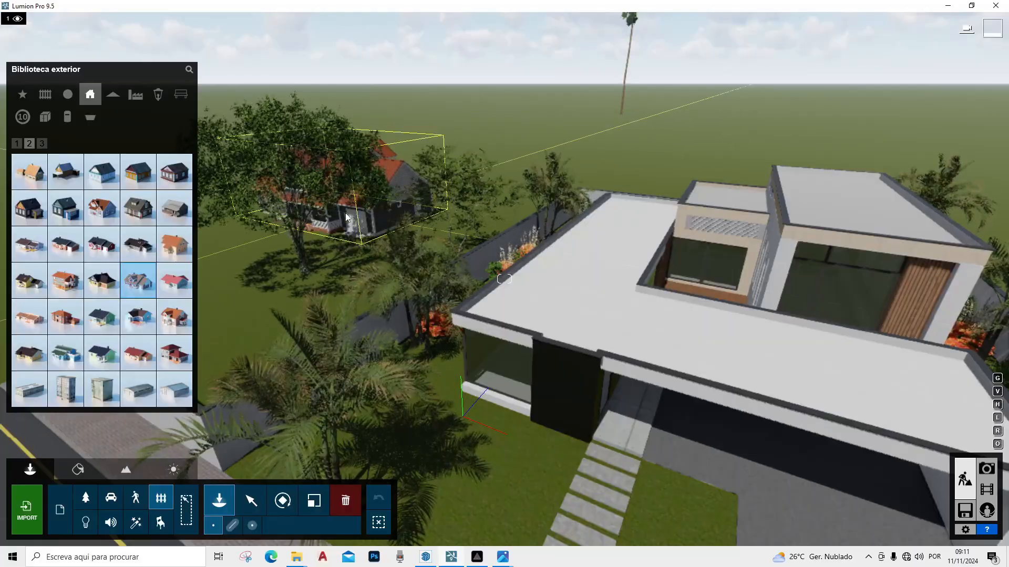
pyautogui.click(390, 211)
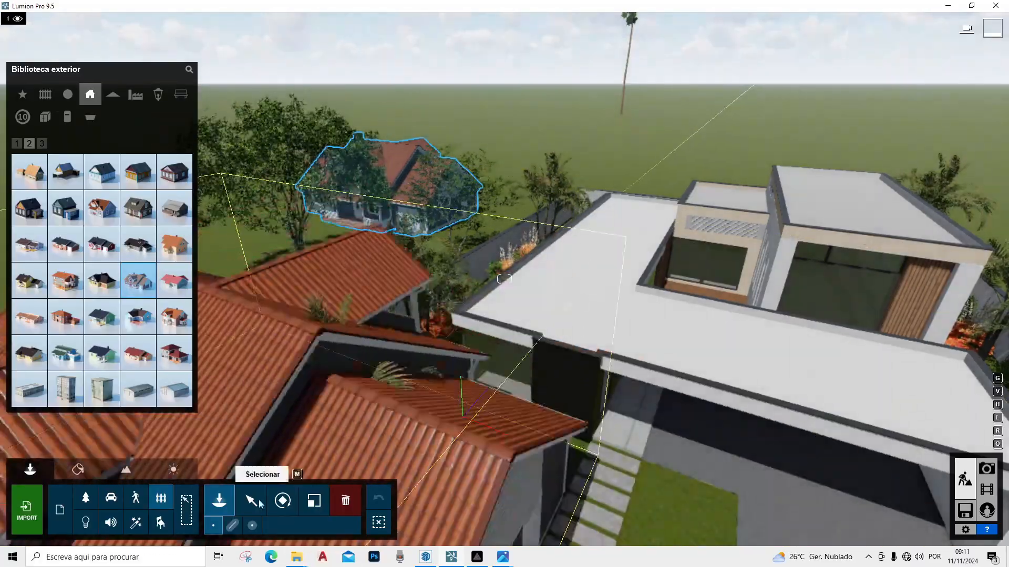
pyautogui.click(259, 503)
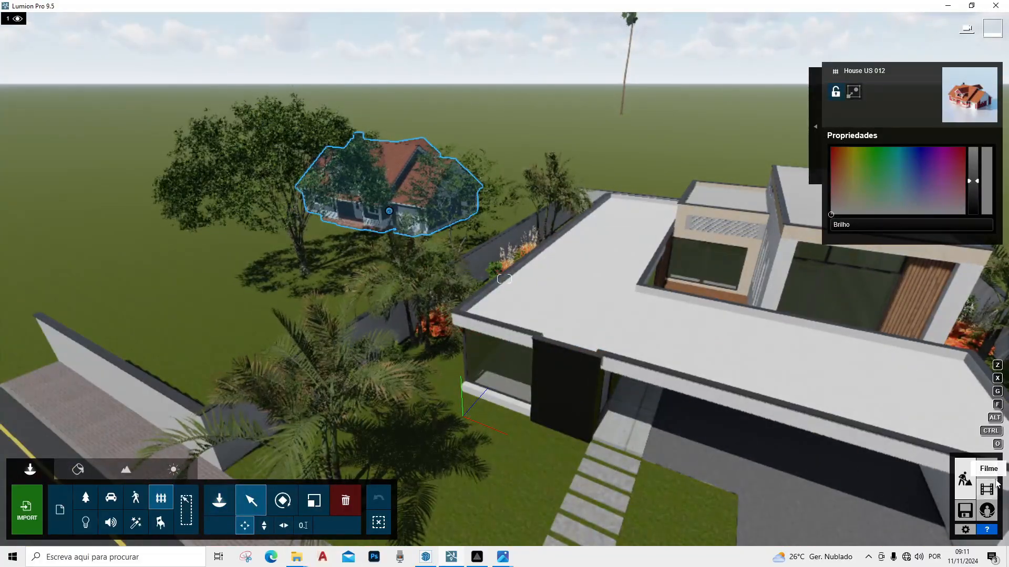
# Check how the neighbouring houses appear in the saved Photo 1 view
pyautogui.click(987, 467)
pyautogui.click(81, 475)
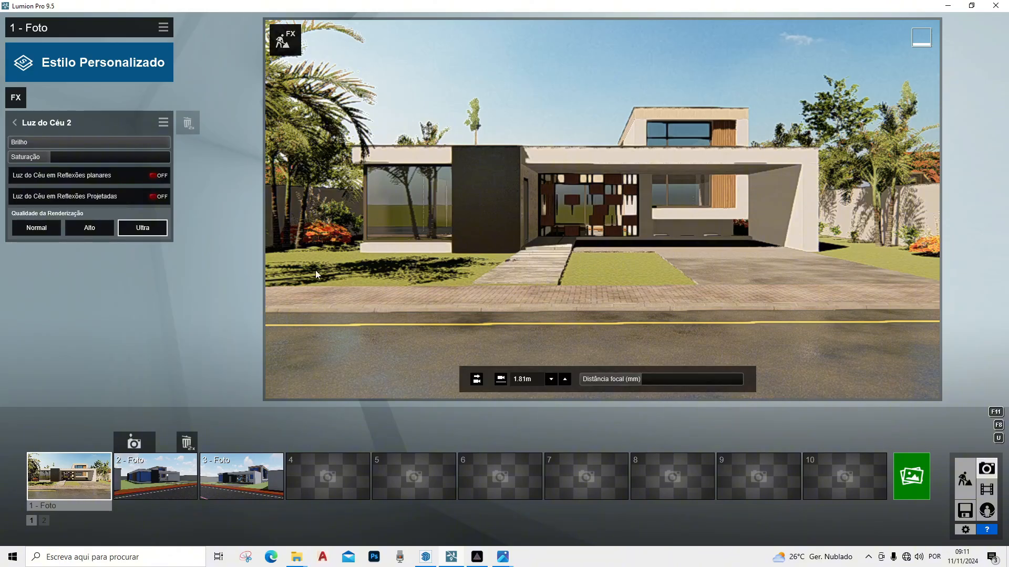
# Place a single AlmondTree XL1 RT on the grass across the road, opposite the left boundary wall
pyautogui.click(974, 485)
pyautogui.press('s')
pyautogui.press('q')
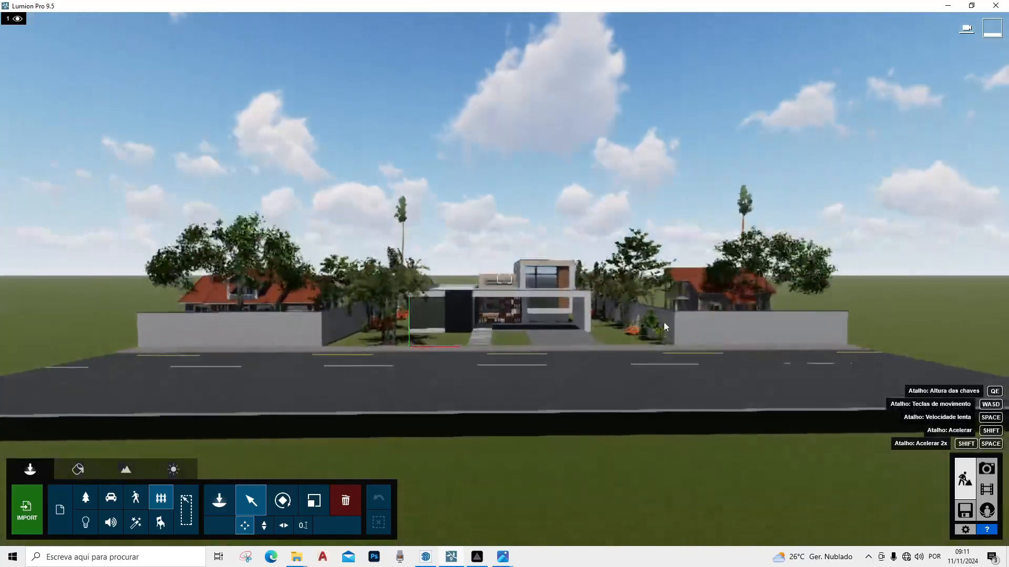
pyautogui.moveTo(664, 324); pyautogui.dragTo(671, 302, button='right')
pyautogui.press('s')
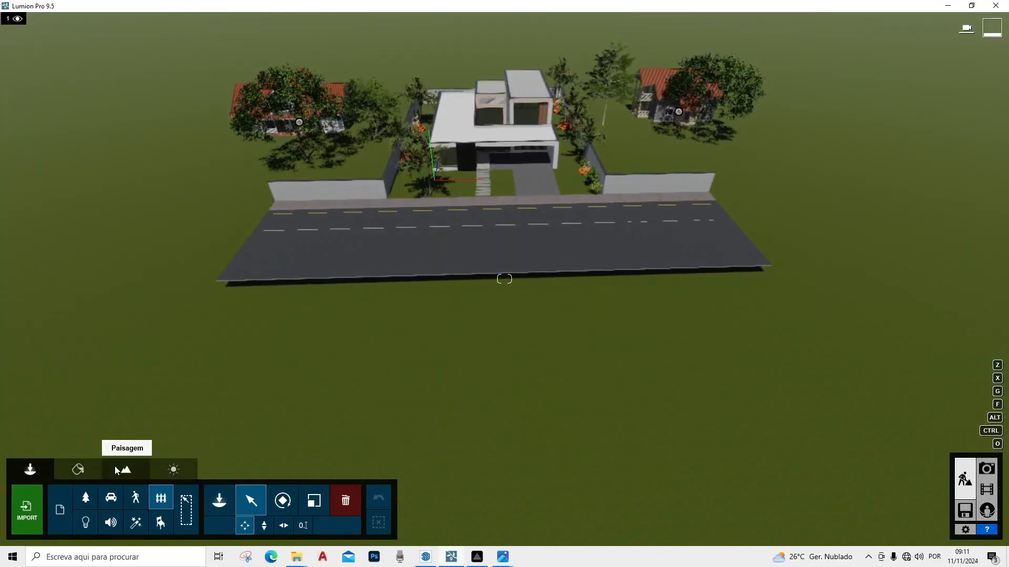
pyautogui.click(71, 498)
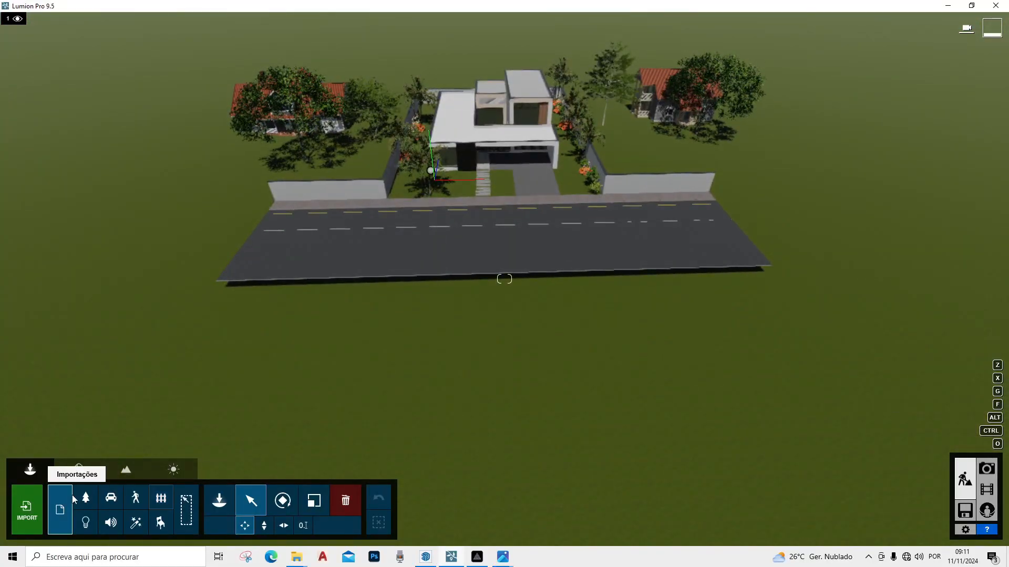
pyautogui.click(90, 502)
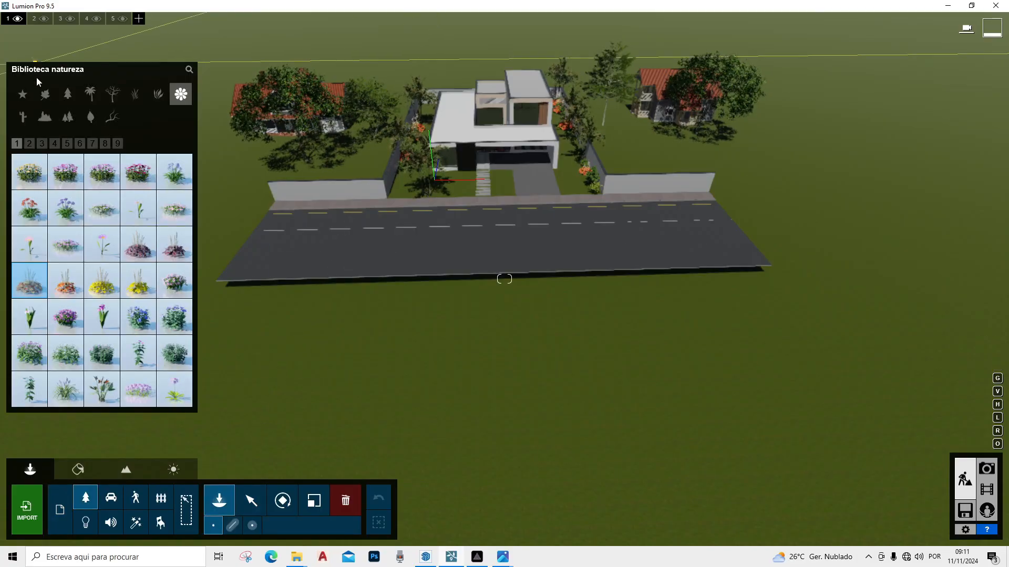
pyautogui.click(47, 94)
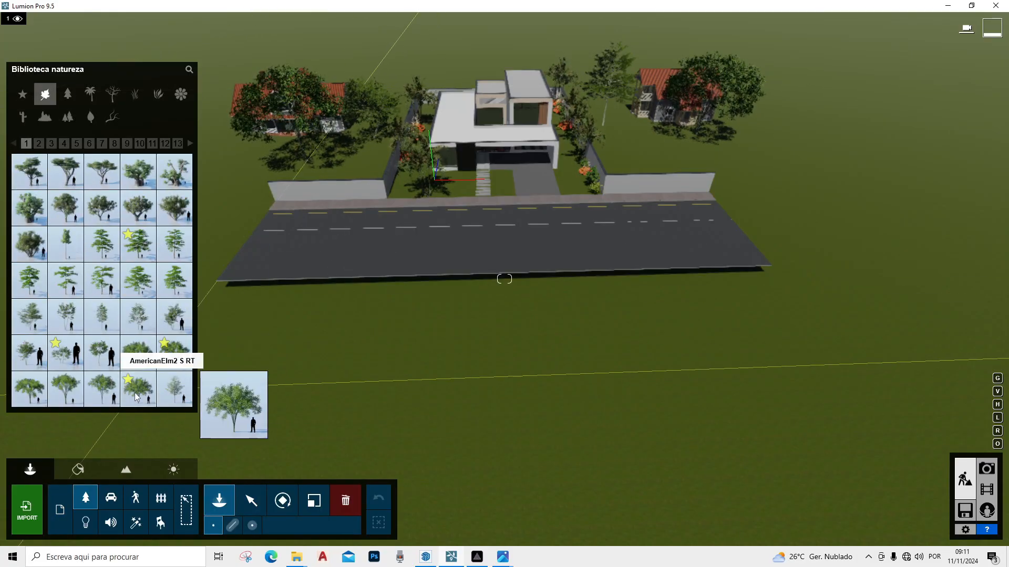
pyautogui.click(138, 281)
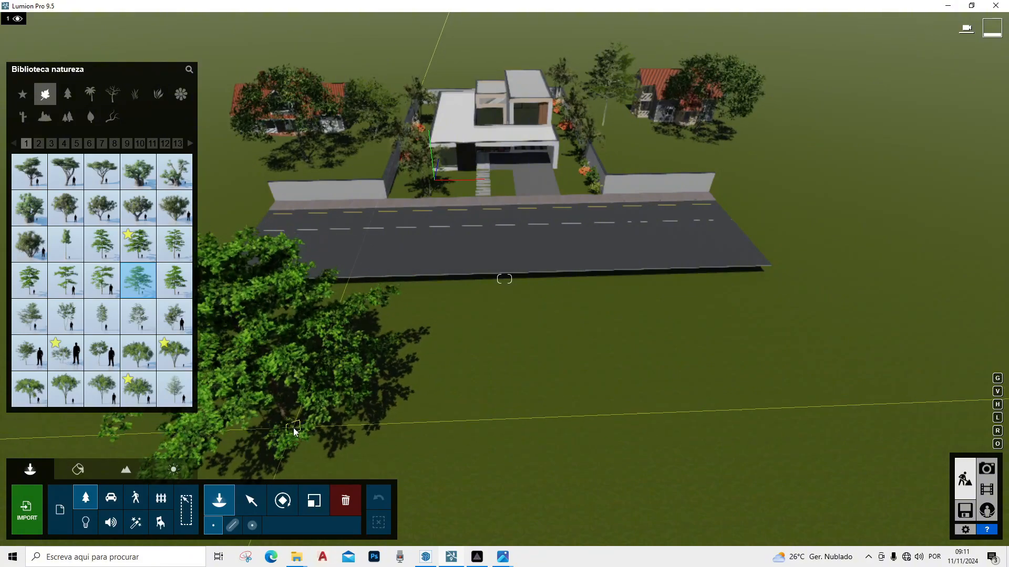
pyautogui.click(293, 428)
# Place AlmondTree M1 RT left of the large tree and AlmondTree S2 RT right of it, on the grass across the road
pyautogui.click(174, 243)
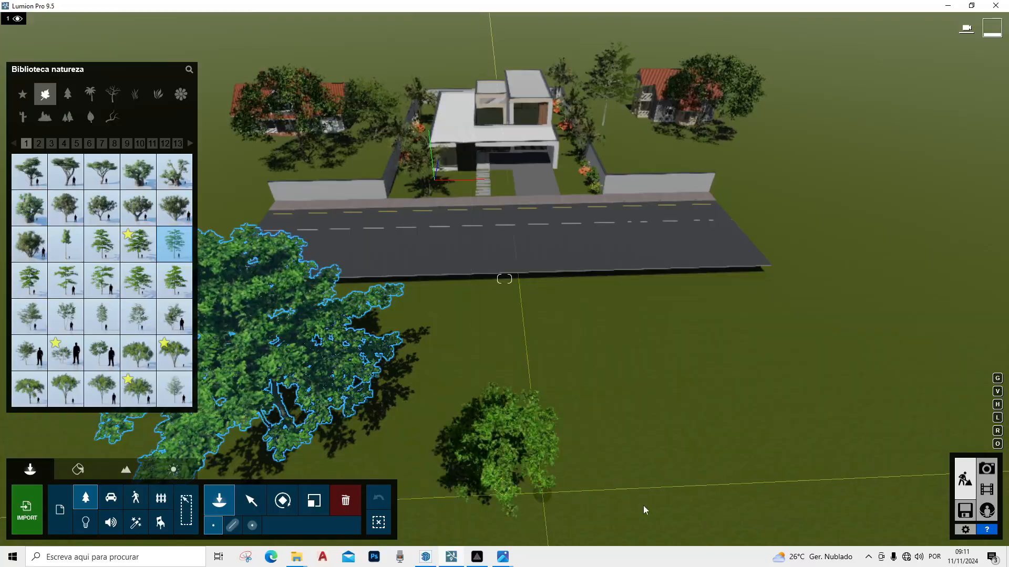
pyautogui.scroll(-3, 604, 318)
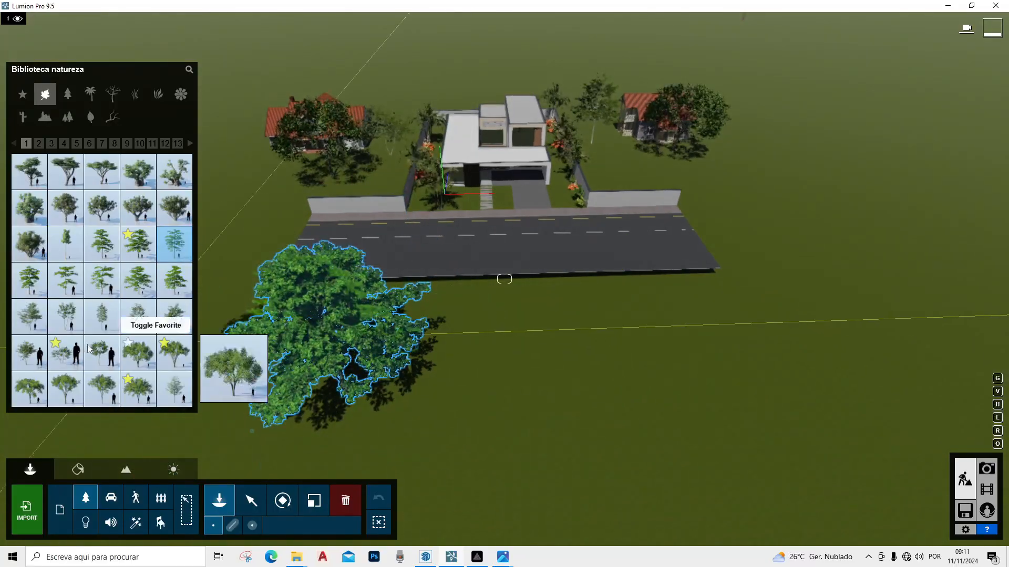
pyautogui.scroll(-2, 652, 313)
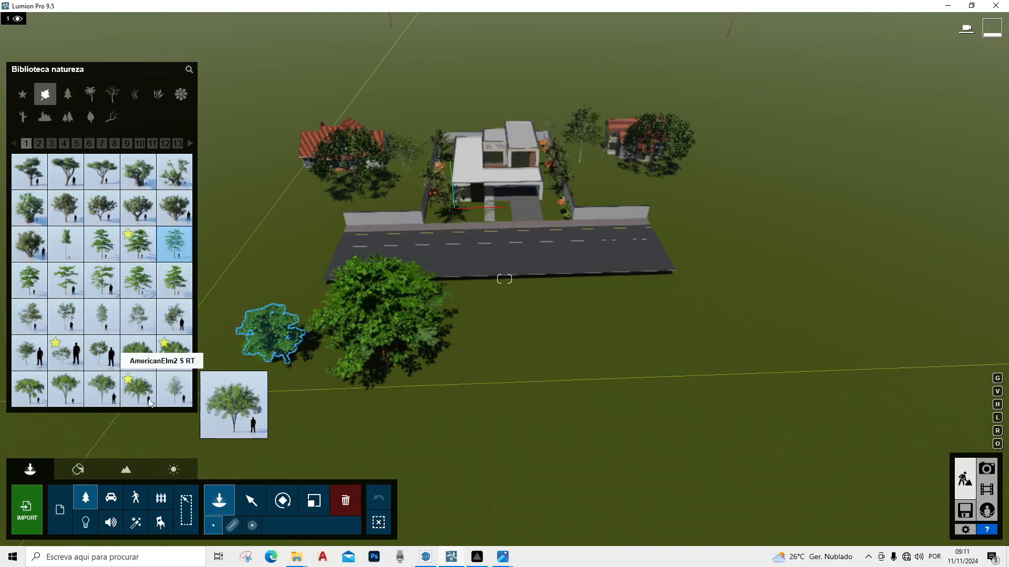
pyautogui.click(112, 279)
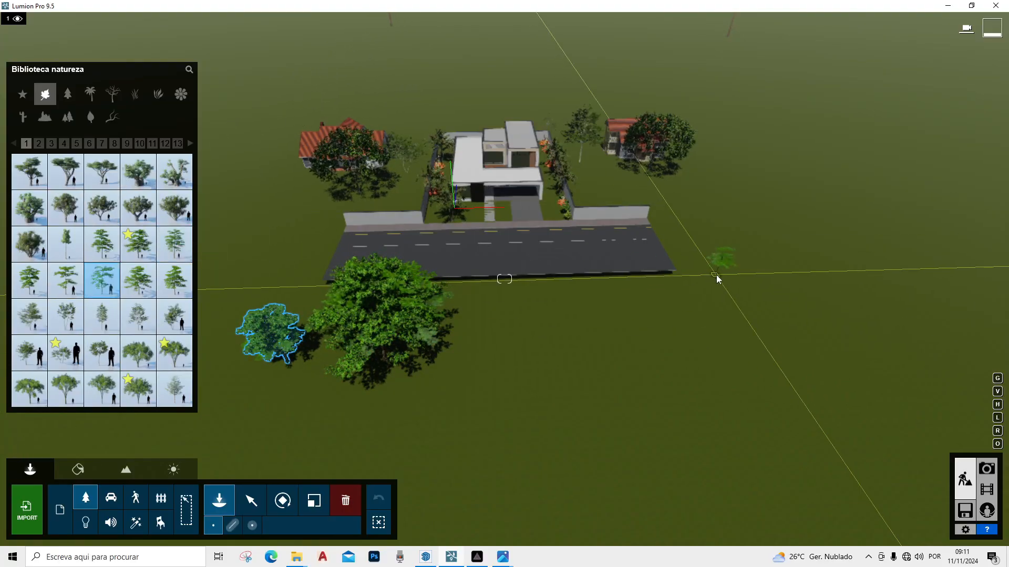
pyautogui.click(578, 333)
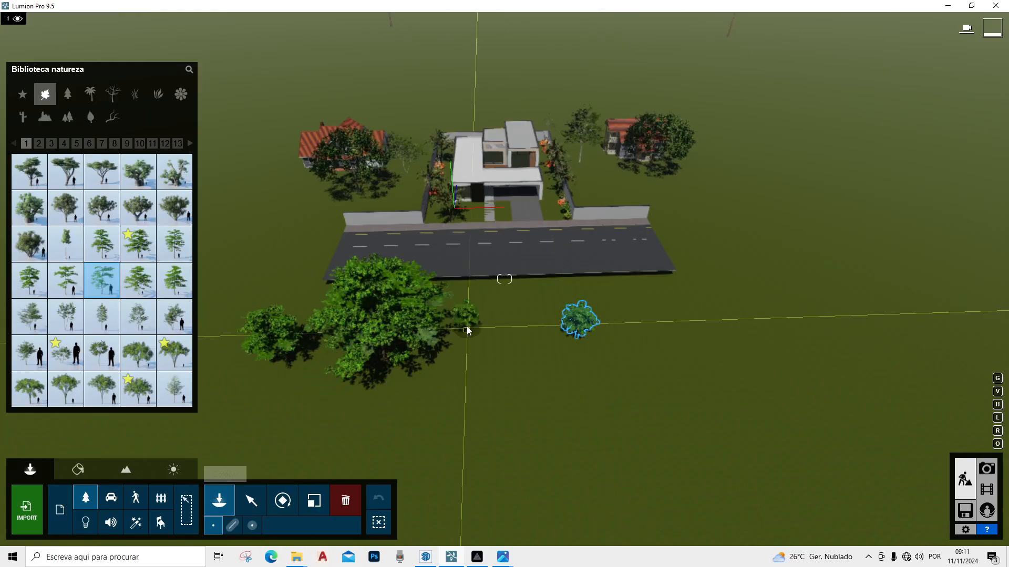
# Enlarge the AlmondTree S2 RT and AlmondTree M1 RT across the road to several times their placed size
pyautogui.click(317, 509)
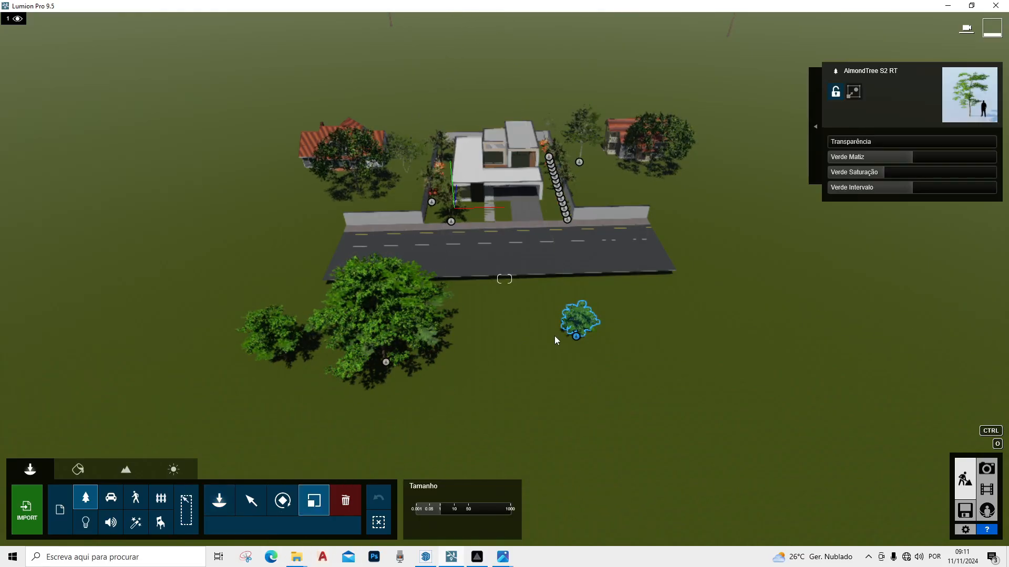
pyautogui.moveTo(576, 336); pyautogui.dragTo(599, 257)
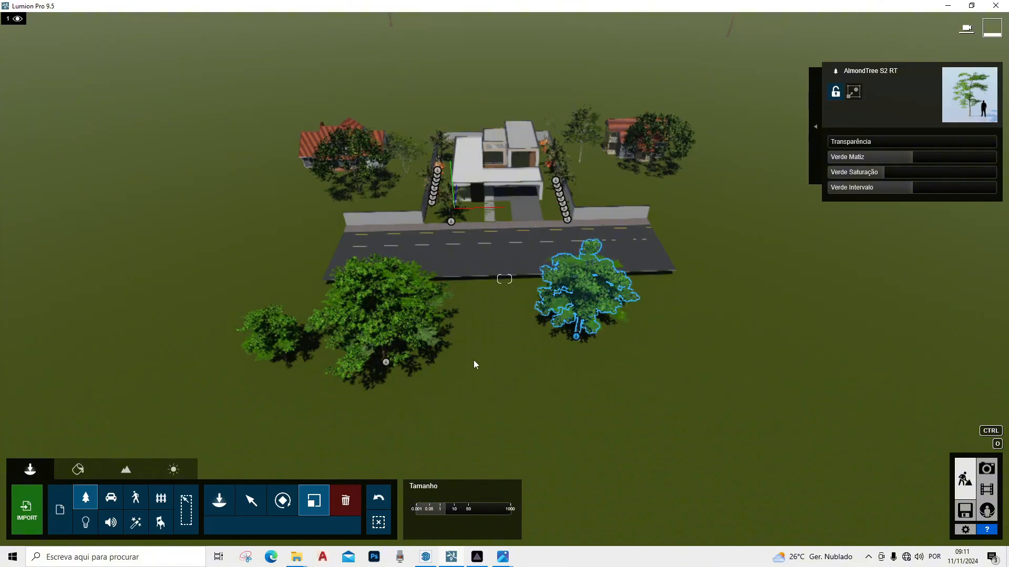
pyautogui.moveTo(288, 362); pyautogui.dragTo(298, 302)
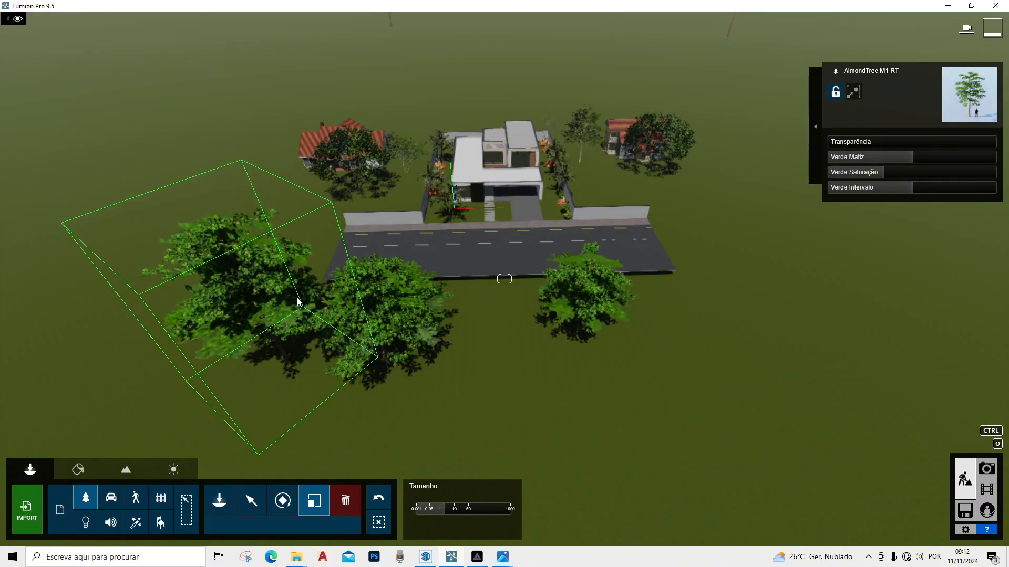
# Check the foreground almond trees and their shadows in Photo 1, from the saved camera and from farther back
pyautogui.click(987, 468)
pyautogui.click(92, 472)
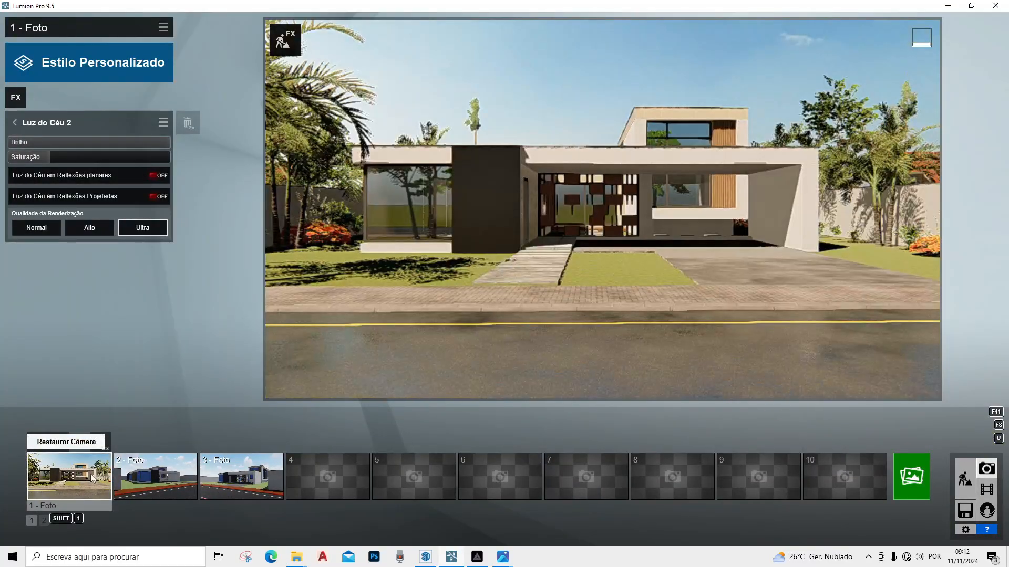
pyautogui.scroll(-10, 664, 364)
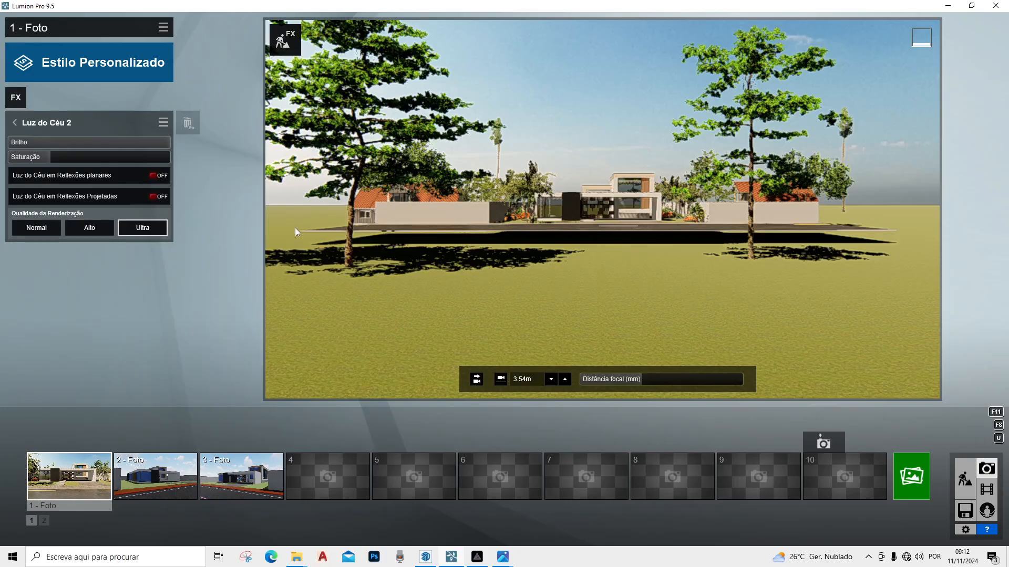
# Edit the scene with effects on, moving the AlmondTree XL1 away from the road and the AlmondTree S2 to the left roadside
pyautogui.click(285, 38)
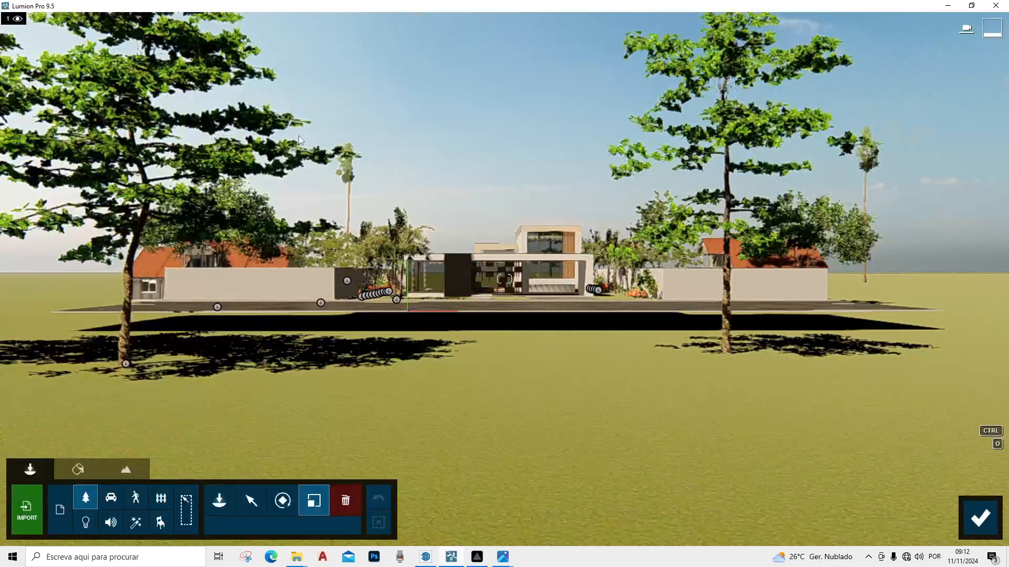
pyautogui.moveTo(335, 79); pyautogui.dragTo(293, 90, button='right')
pyautogui.press('q')
pyautogui.press('s')
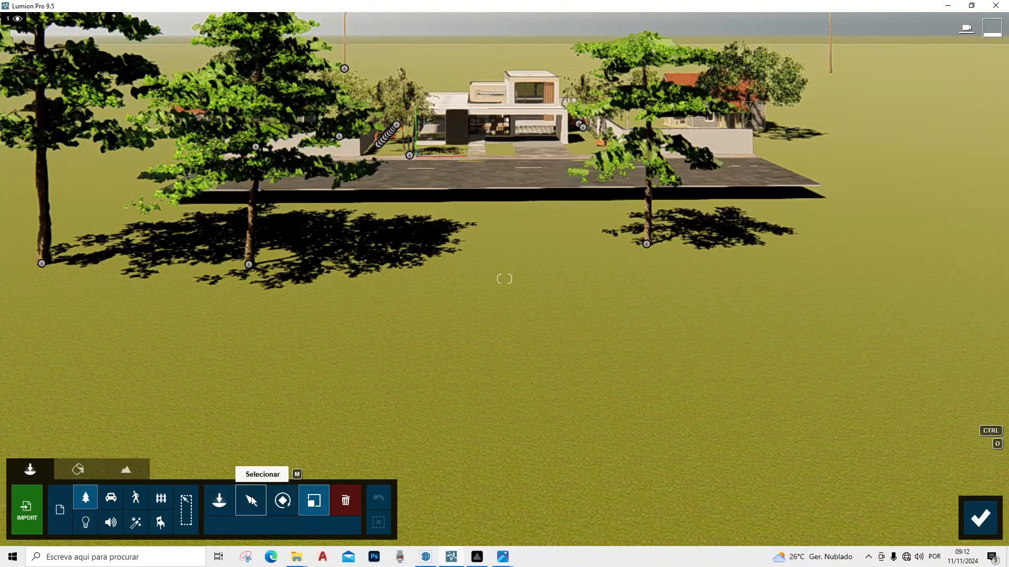
pyautogui.click(251, 501)
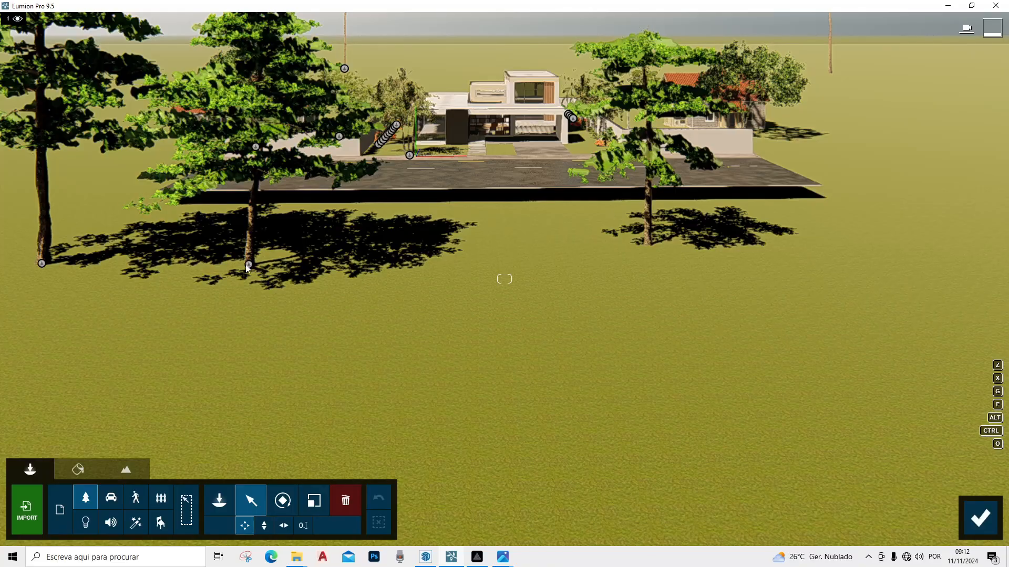
pyautogui.moveTo(246, 262)
pyautogui.mouseDown()
pyautogui.moveTo(340, 221)
pyautogui.moveTo(210, 318)
pyautogui.mouseUp()
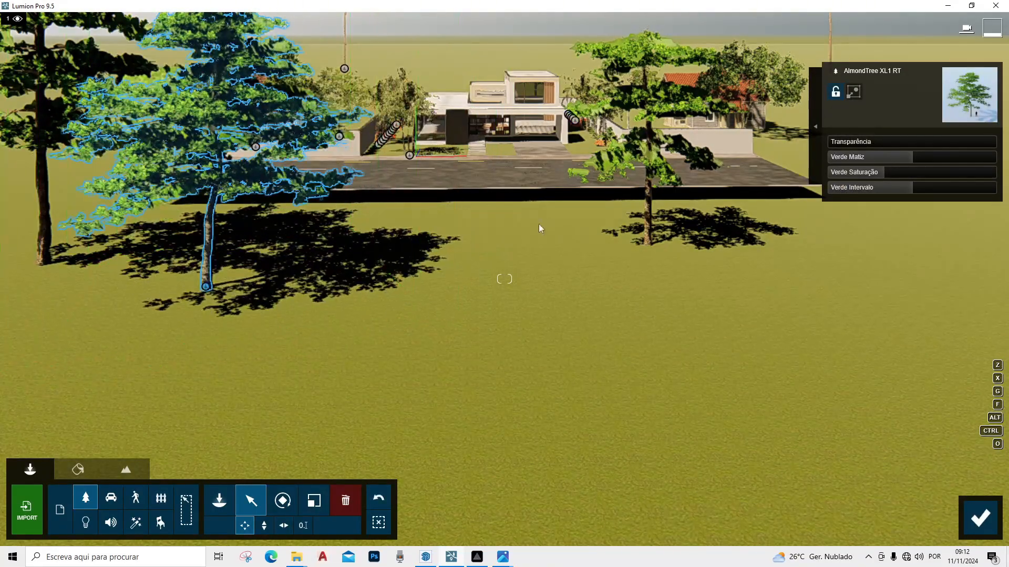
pyautogui.moveTo(647, 244); pyautogui.dragTo(326, 194)
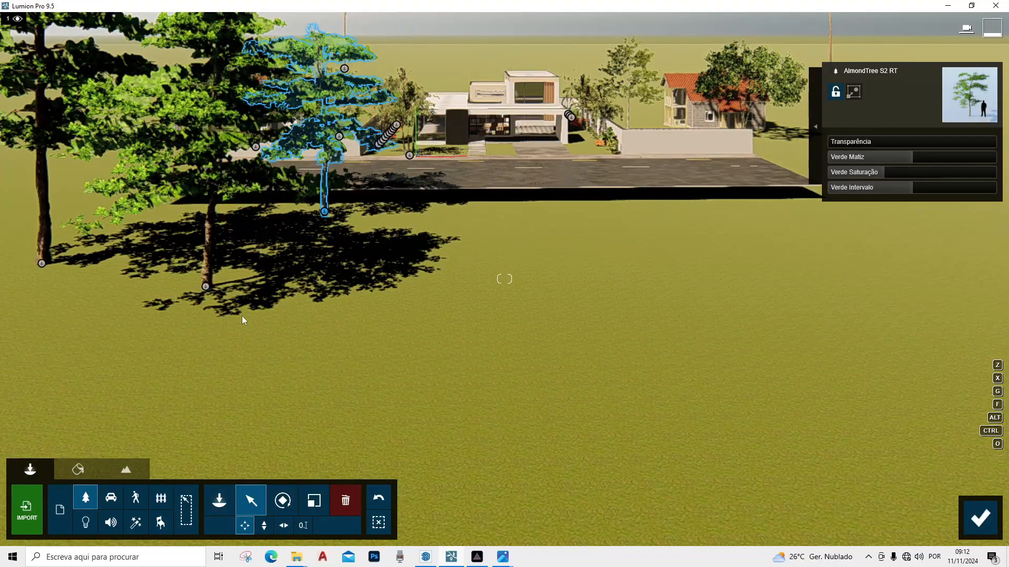
# Enlarge the AlmondTree S2 at the roadside and the AlmondTree XL1 beside it
pyautogui.click(306, 510)
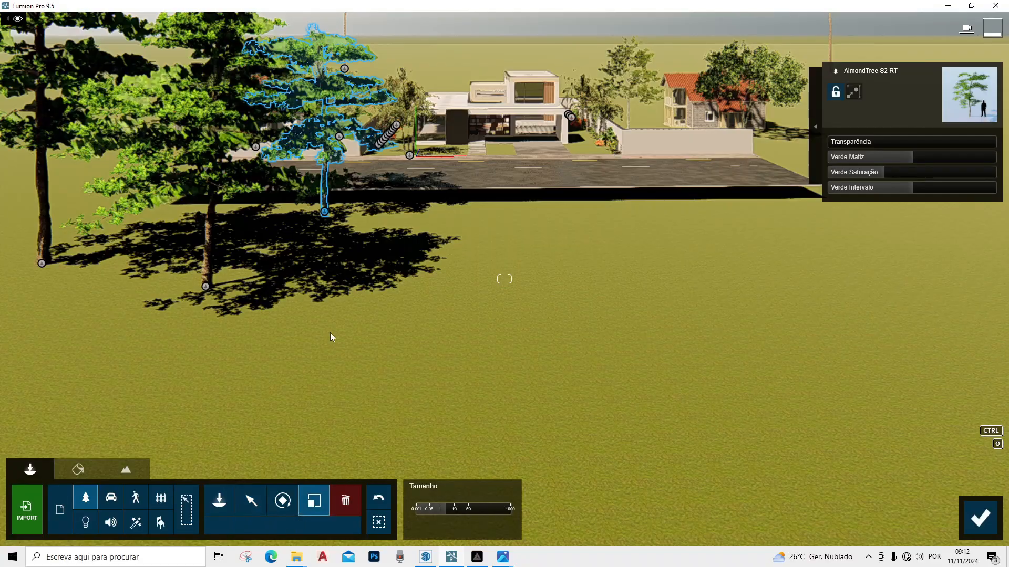
pyautogui.moveTo(326, 213); pyautogui.dragTo(325, 182)
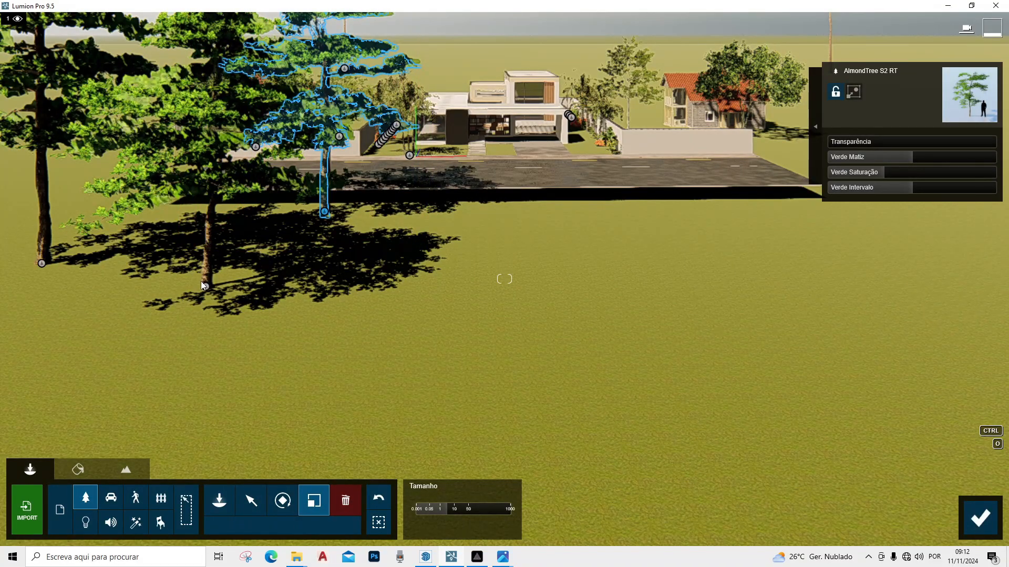
pyautogui.moveTo(202, 285); pyautogui.dragTo(542, 264)
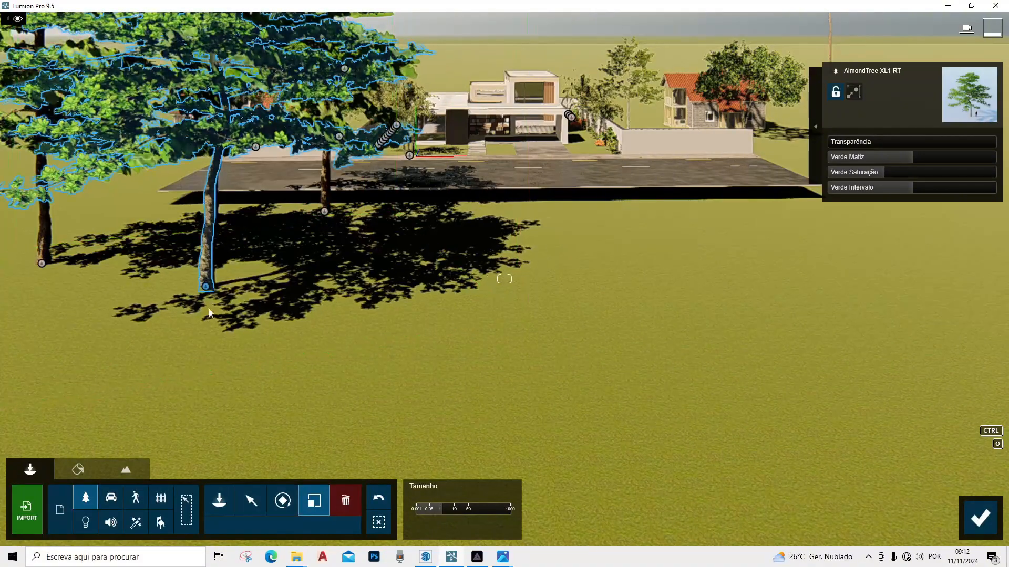
# Line up the three almond trees along the road's near edge, with M1 at left, S2 in the middle and XL1 at right
pyautogui.click(257, 502)
pyautogui.moveTo(206, 286); pyautogui.dragTo(587, 213)
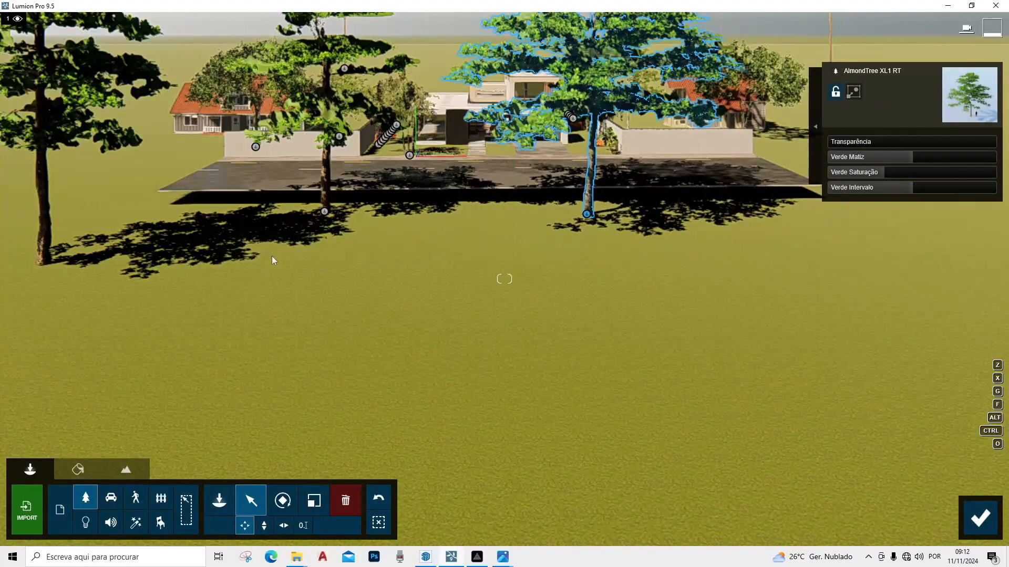
pyautogui.moveTo(38, 264); pyautogui.dragTo(143, 215)
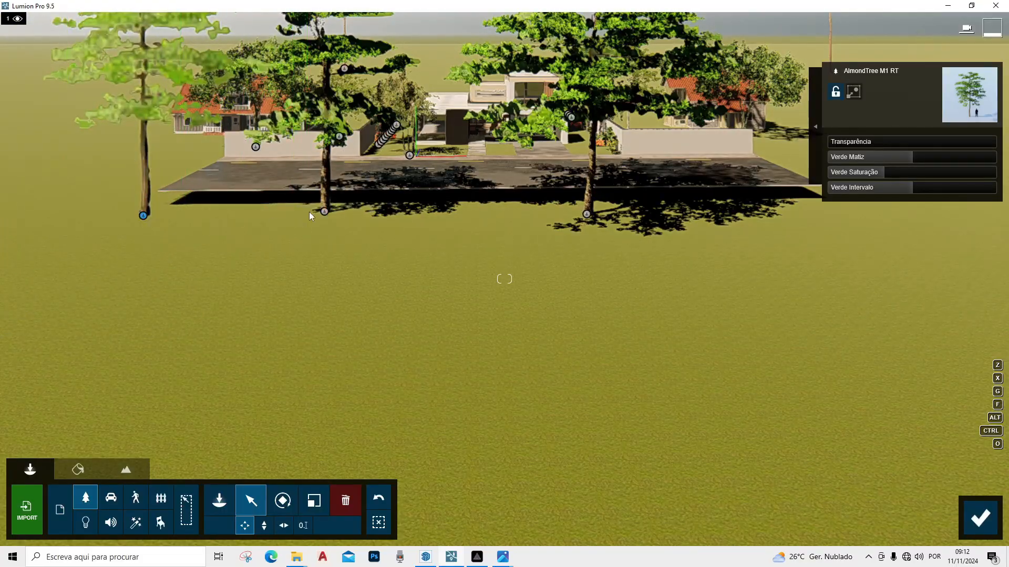
pyautogui.moveTo(329, 212); pyautogui.dragTo(374, 214)
pyautogui.moveTo(148, 215); pyautogui.dragTo(210, 213)
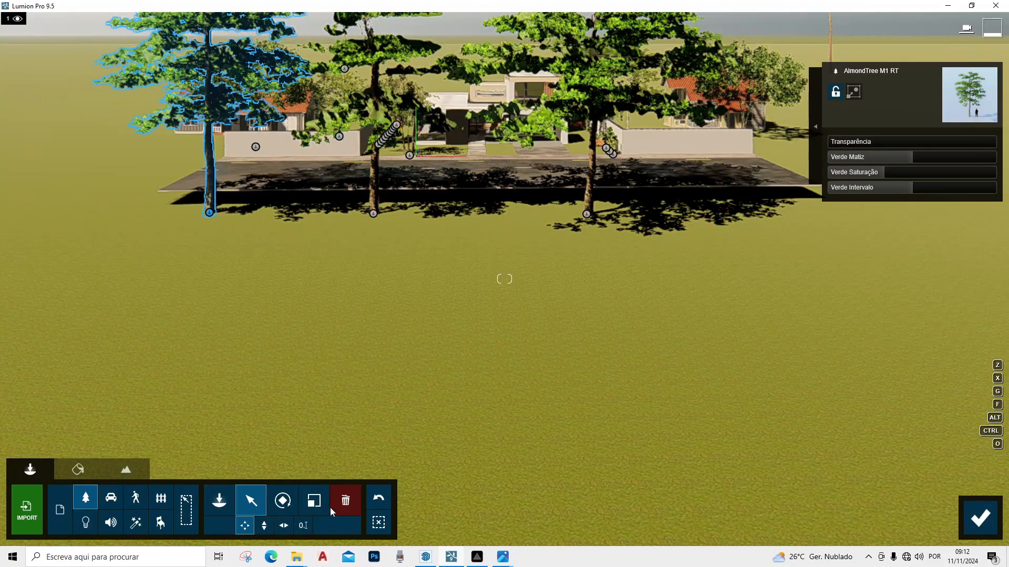
# Enlarge the left AlmondTree M1 and the middle AlmondTree S2 in the roadside row
pyautogui.click(311, 506)
pyautogui.moveTo(209, 220); pyautogui.dragTo(196, 175)
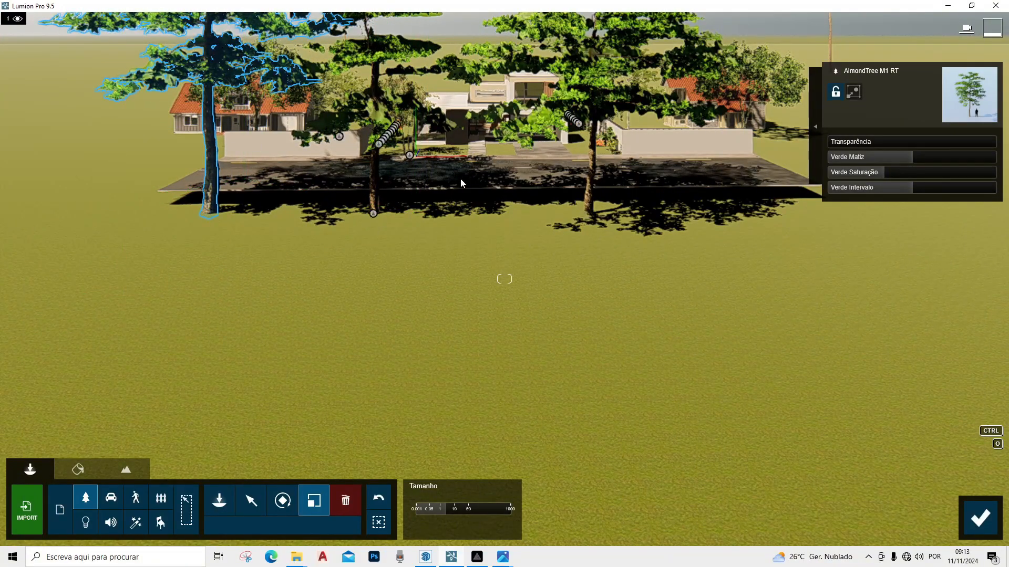
pyautogui.moveTo(373, 213); pyautogui.dragTo(411, 199)
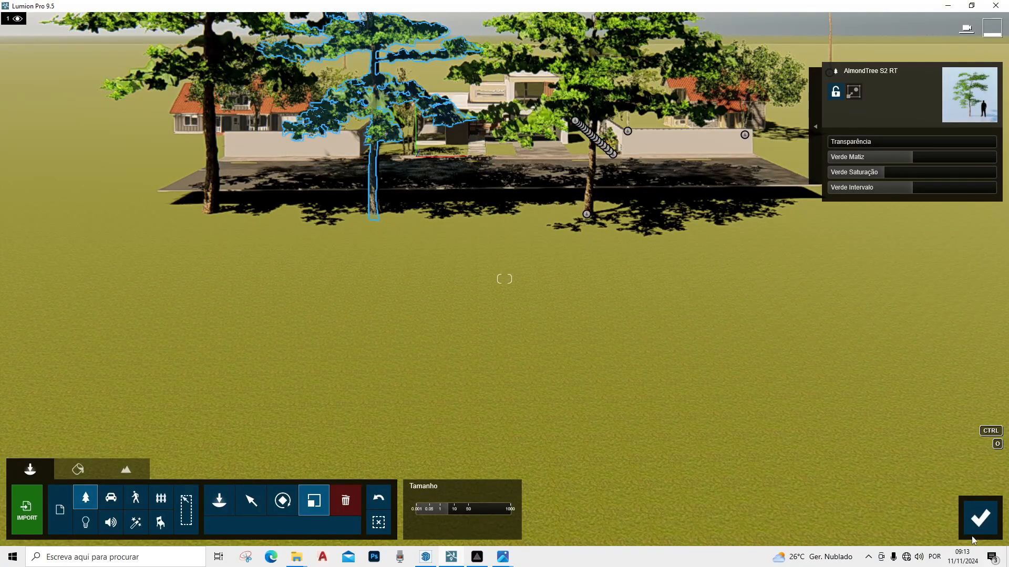
# Check the tree shadows cast on the road and sidewalk in the saved Photo 1 view and return to build mode
pyautogui.click(980, 519)
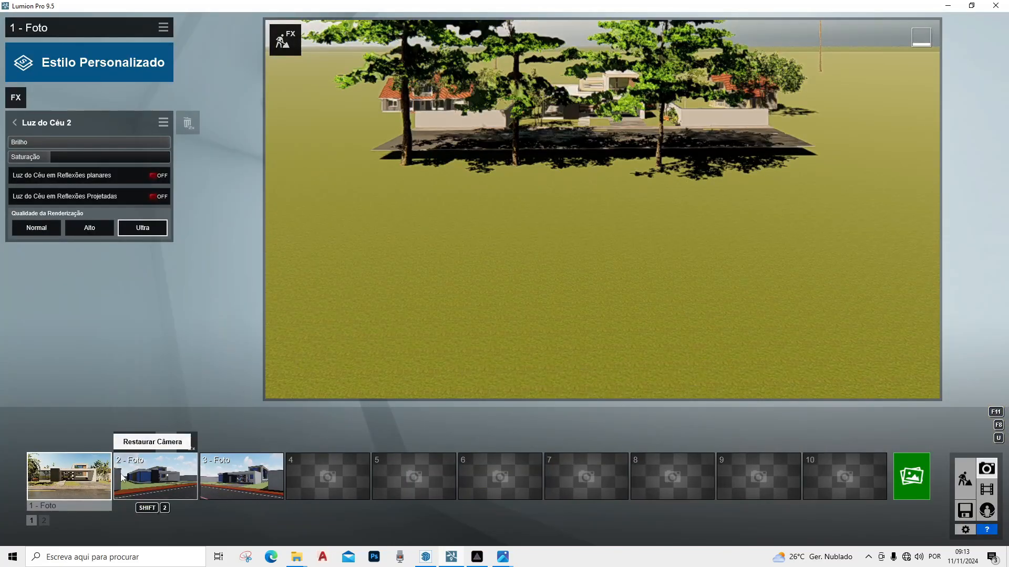
pyautogui.click(85, 492)
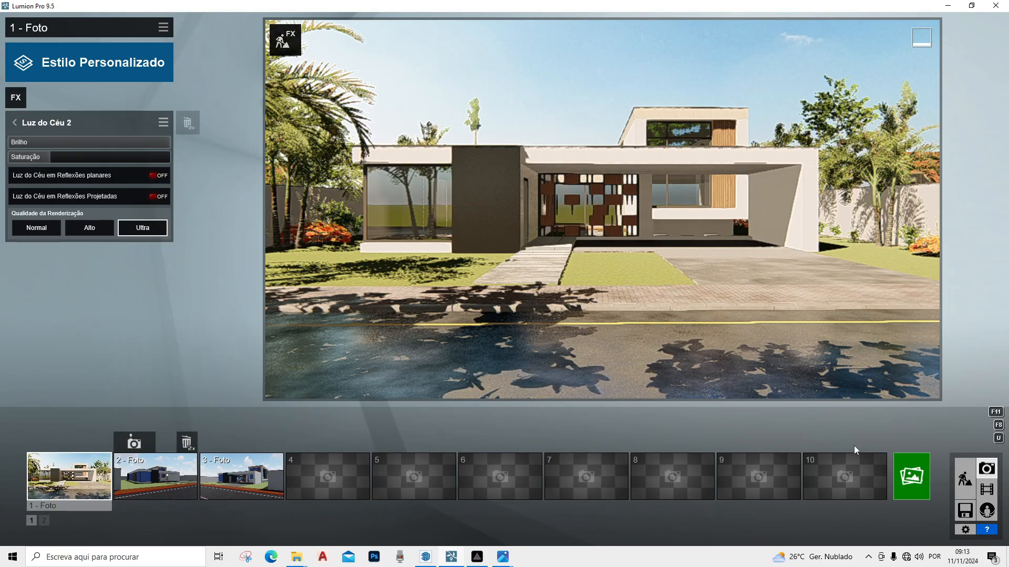
pyautogui.click(965, 479)
# Move the right AlmondTree XL1 and the middle AlmondTree S2 of the roadside row further right
pyautogui.press('s')
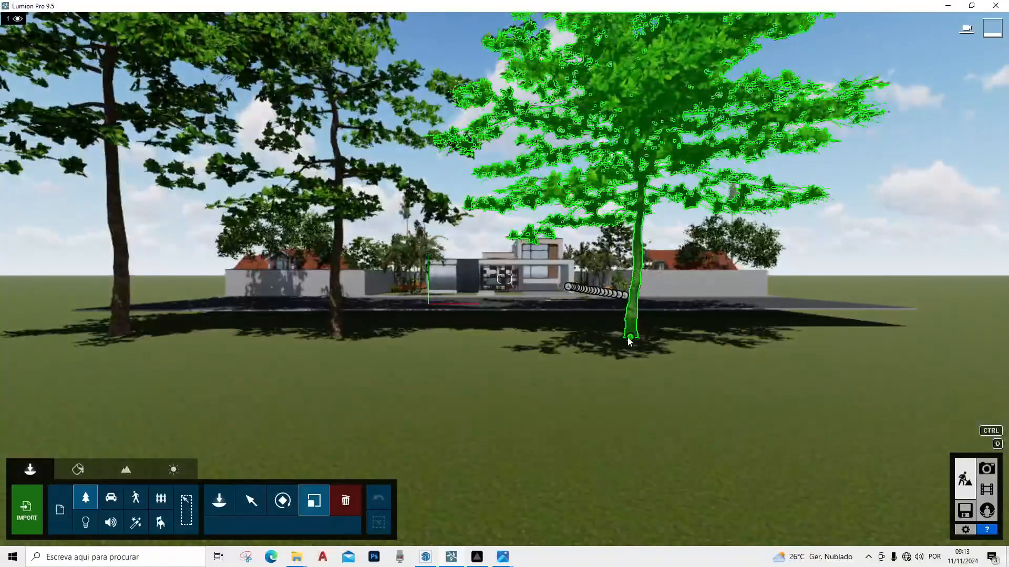
pyautogui.click(254, 503)
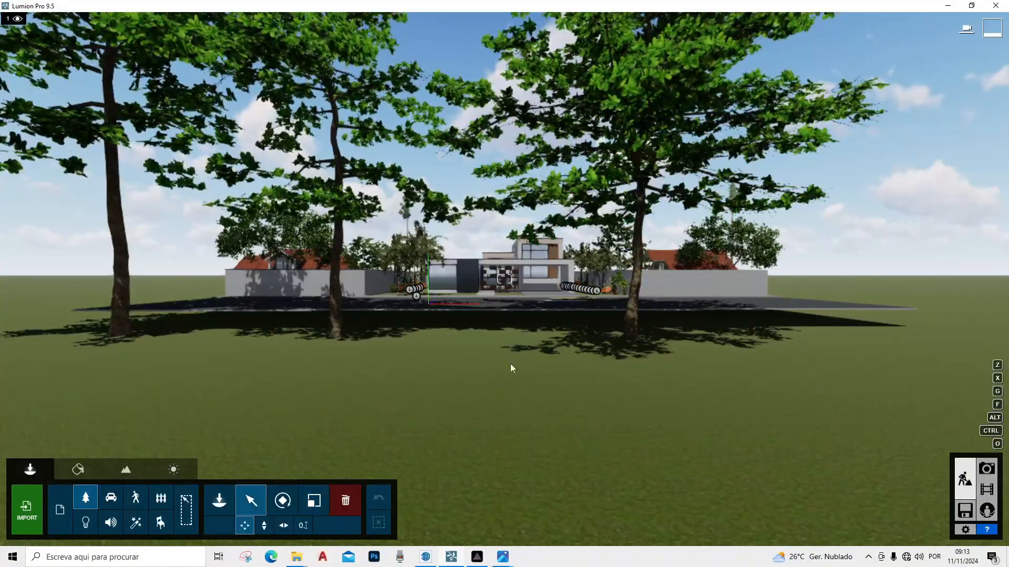
pyautogui.moveTo(630, 339)
pyautogui.mouseDown()
pyautogui.moveTo(646, 349)
pyautogui.moveTo(668, 337)
pyautogui.mouseUp()
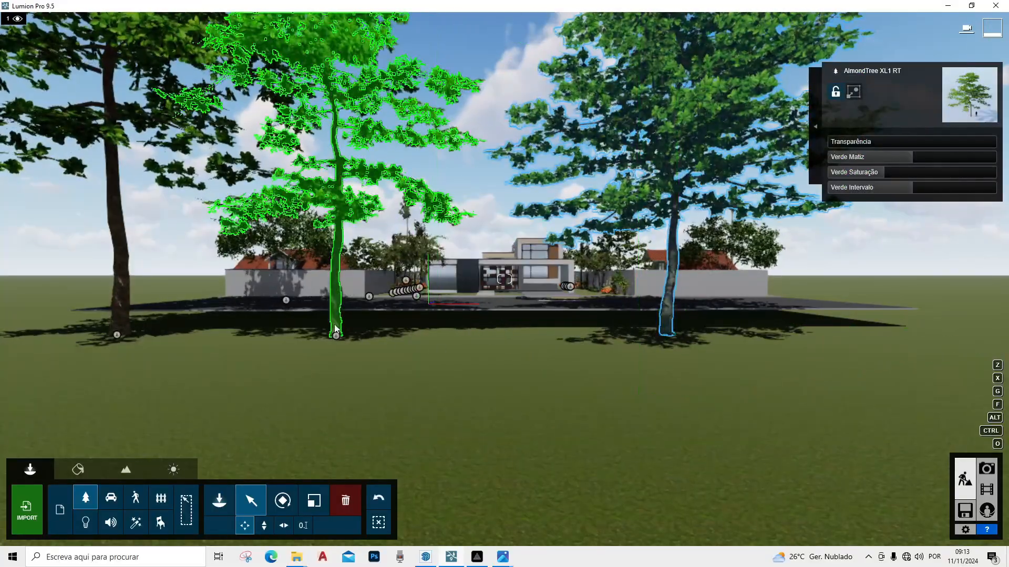
pyautogui.moveTo(335, 362); pyautogui.dragTo(445, 372)
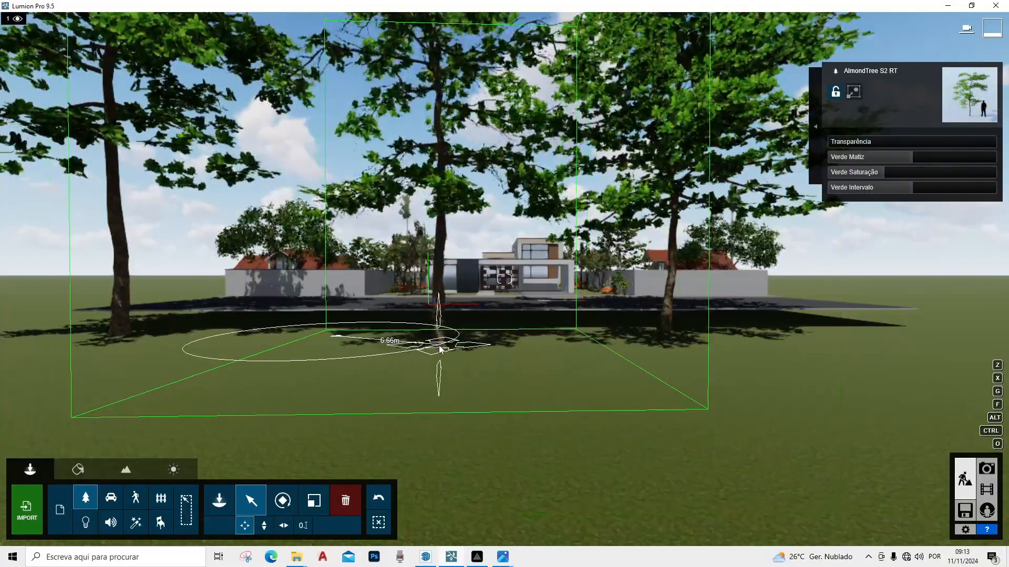
# Check the shifted tree shadows on the road in the saved Photo 1 view and return to build mode
pyautogui.click(987, 468)
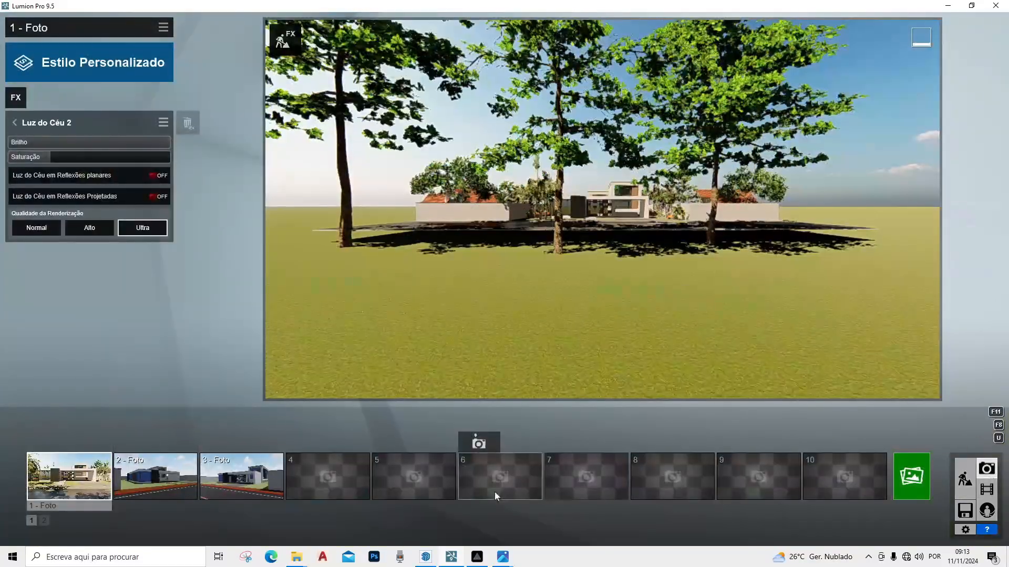
pyautogui.click(63, 488)
pyautogui.moveTo(532, 393)
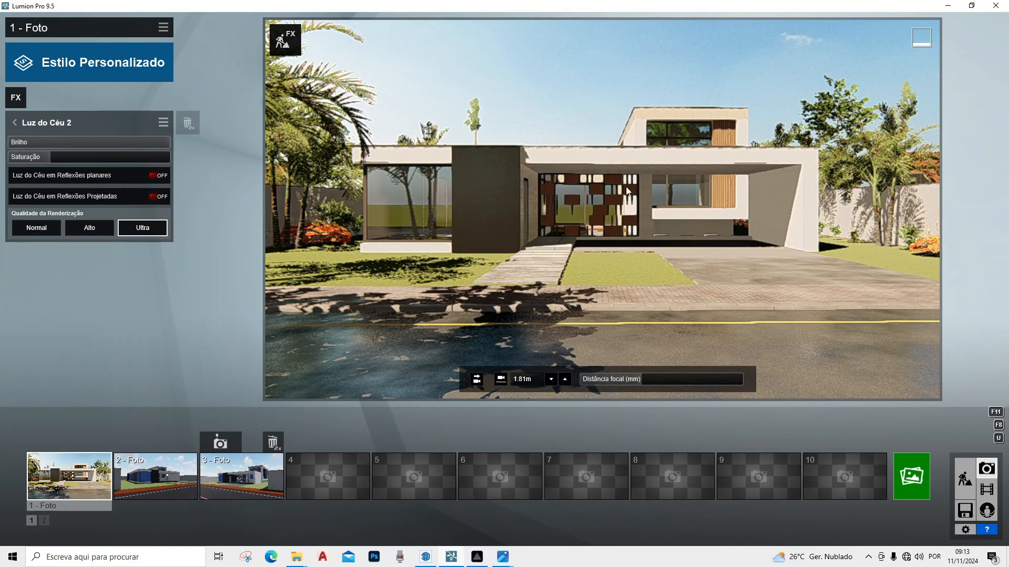
pyautogui.click(966, 479)
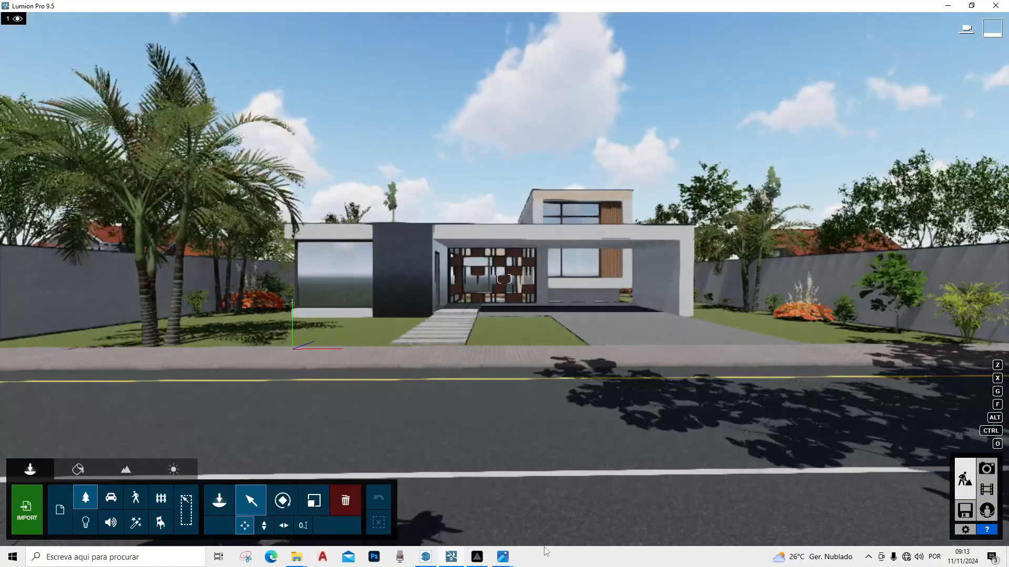
# Browse the flower pages of the nature library for plants for the lawn strip between path and driveway
pyautogui.press('q')
pyautogui.moveTo(526, 107); pyautogui.dragTo(515, 140, button='right')
pyautogui.press('w')
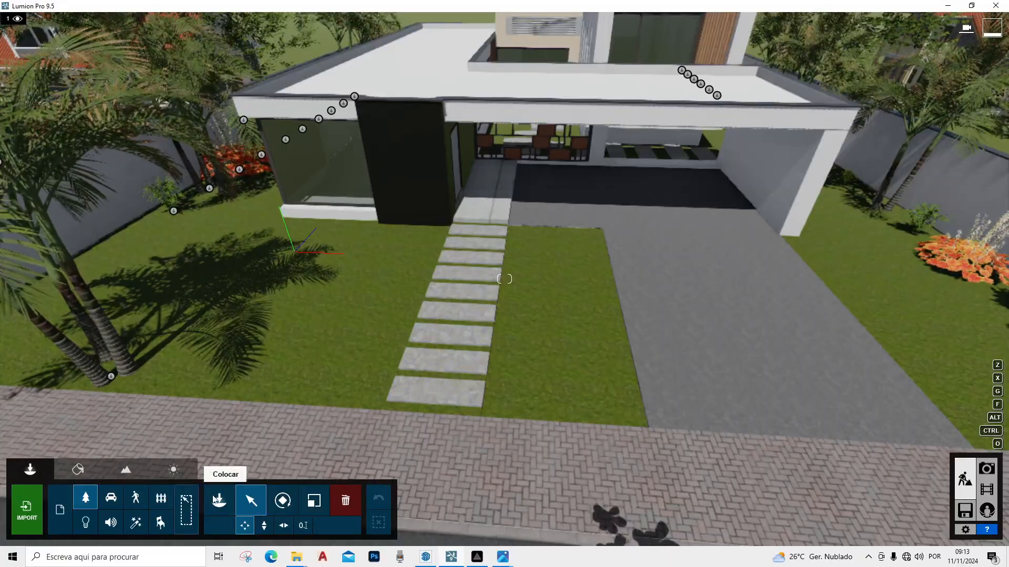
pyautogui.click(222, 513)
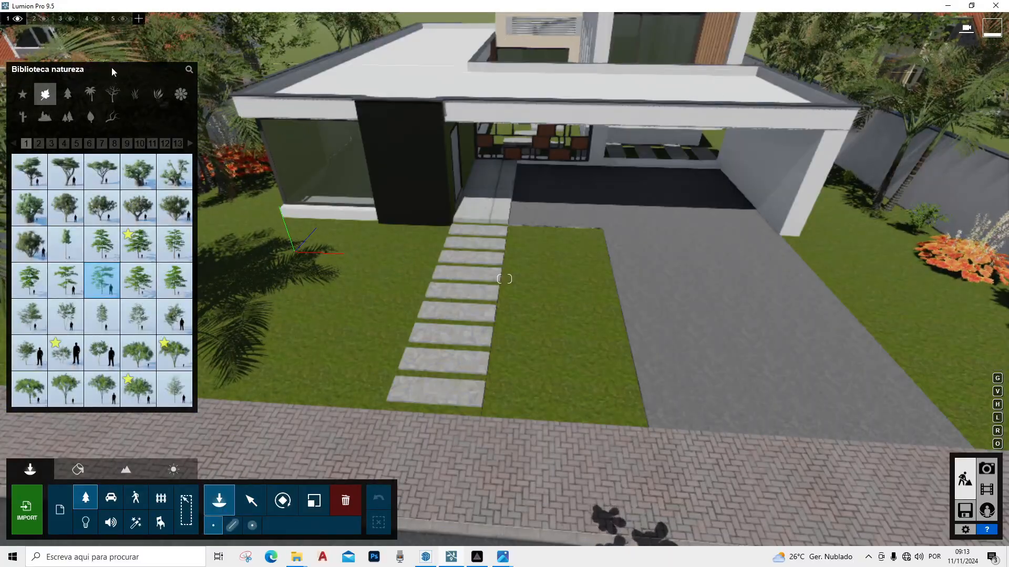
pyautogui.click(166, 97)
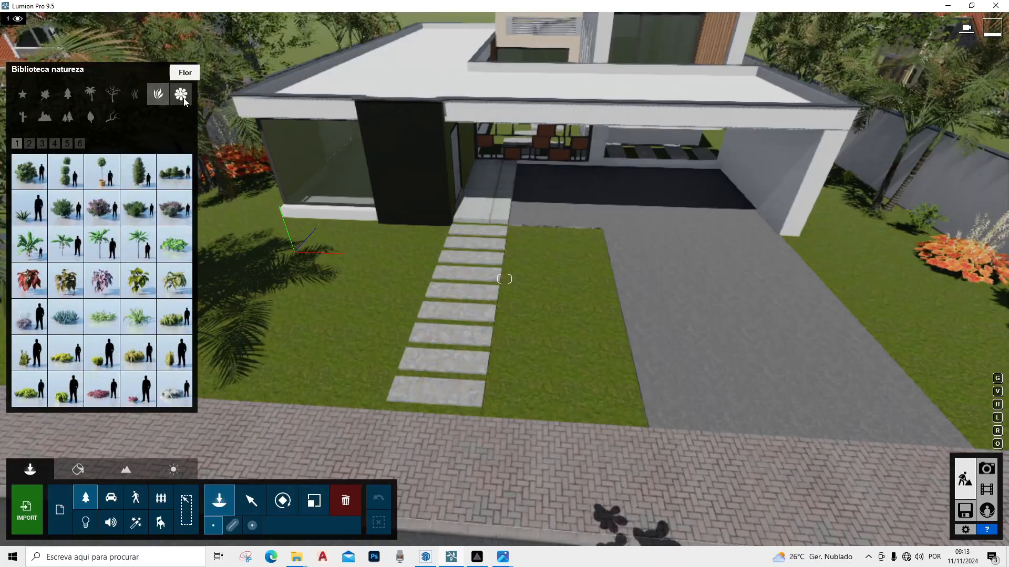
pyautogui.click(181, 95)
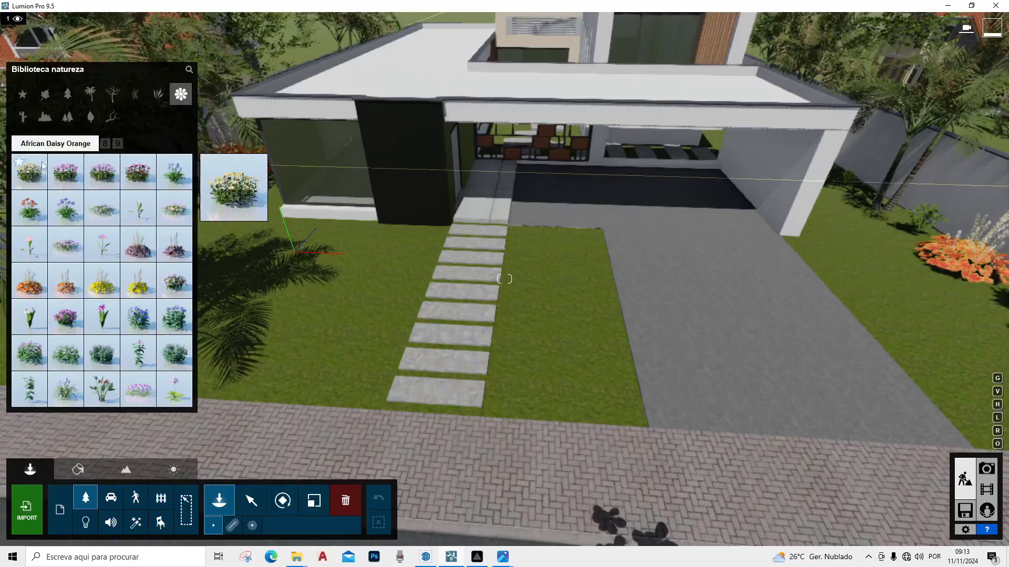
pyautogui.click(56, 144)
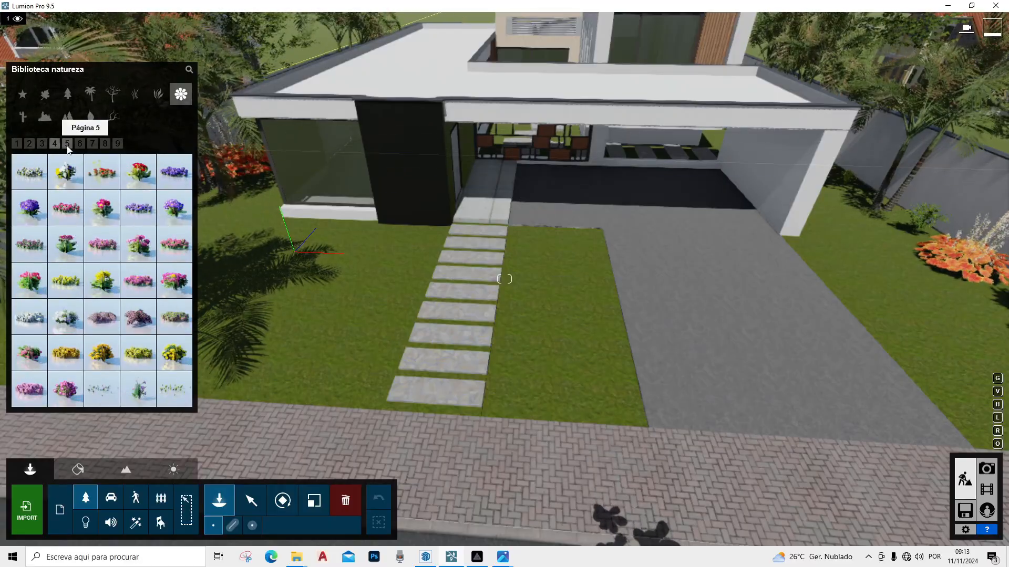
pyautogui.click(67, 145)
pyautogui.click(30, 145)
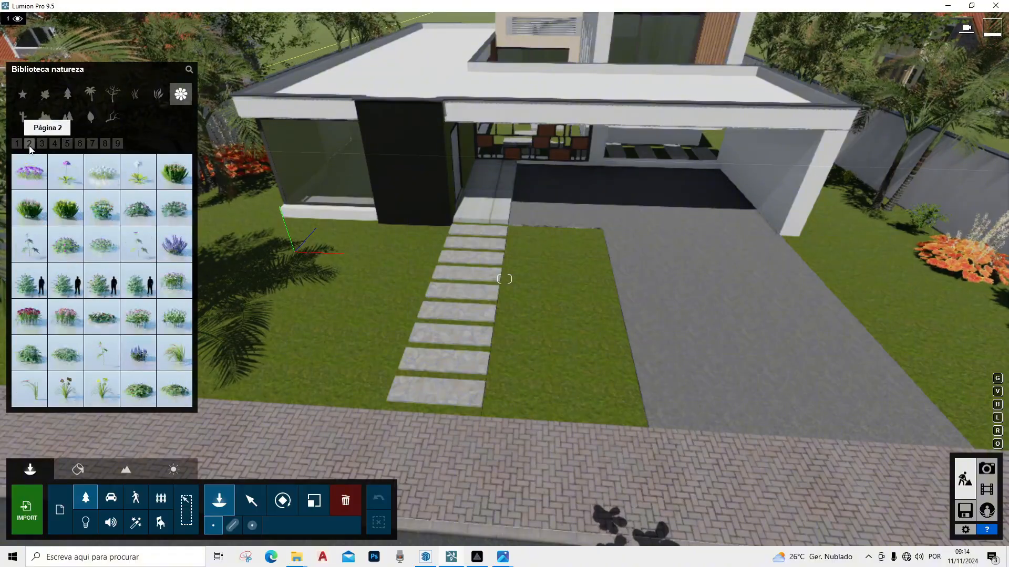
pyautogui.click(55, 144)
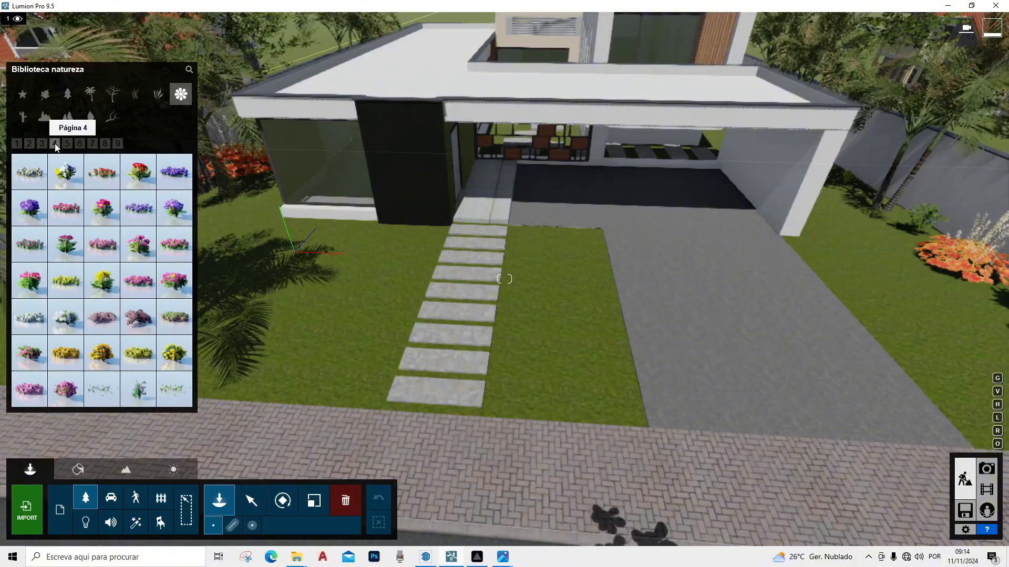
pyautogui.click(16, 145)
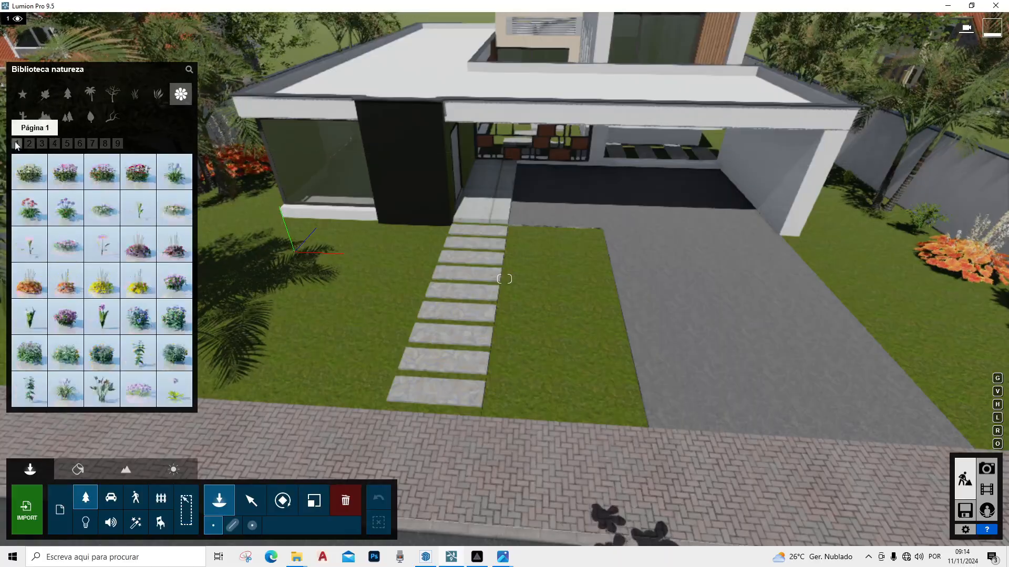
# Place yellow flower clumps at the front and rear of the lawn strip, with an orange clump between them
pyautogui.moveTo(100, 292)
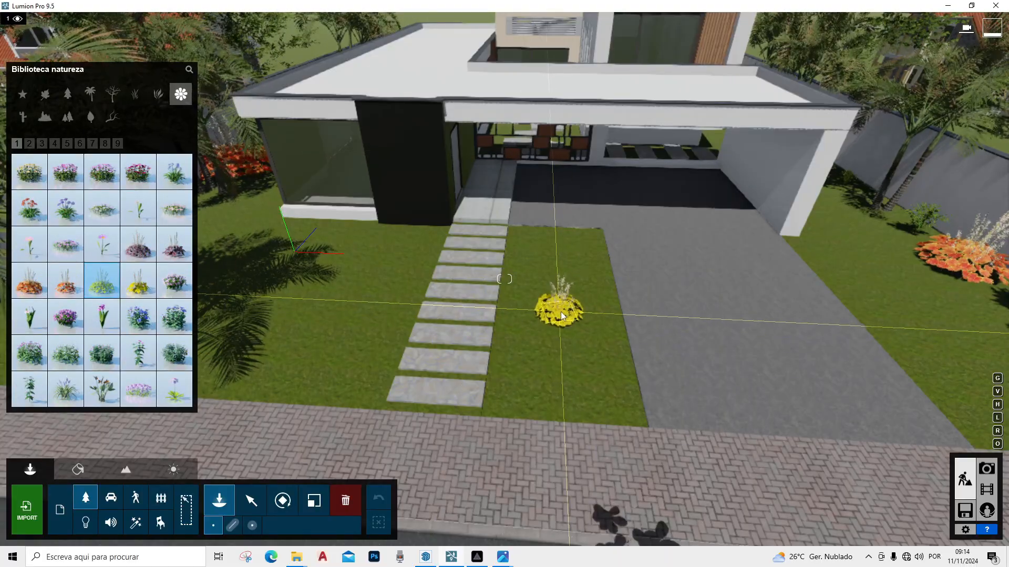
pyautogui.click(556, 258)
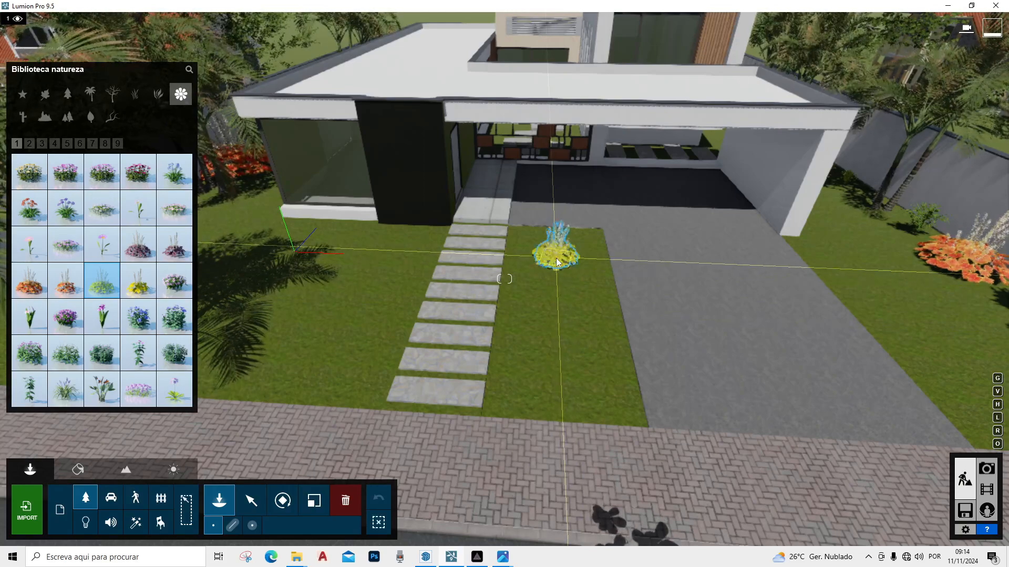
pyautogui.click(563, 365)
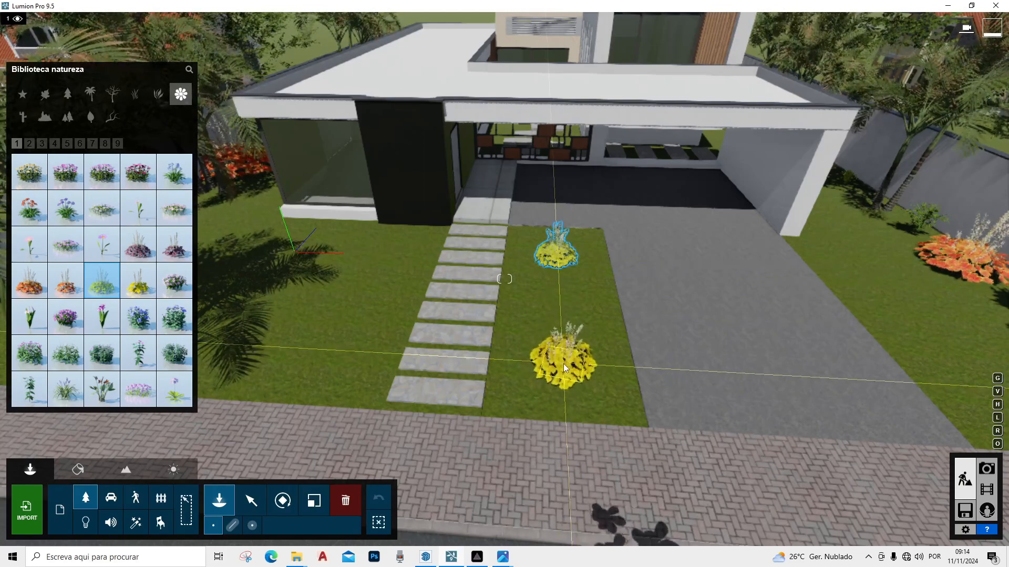
pyautogui.click(29, 280)
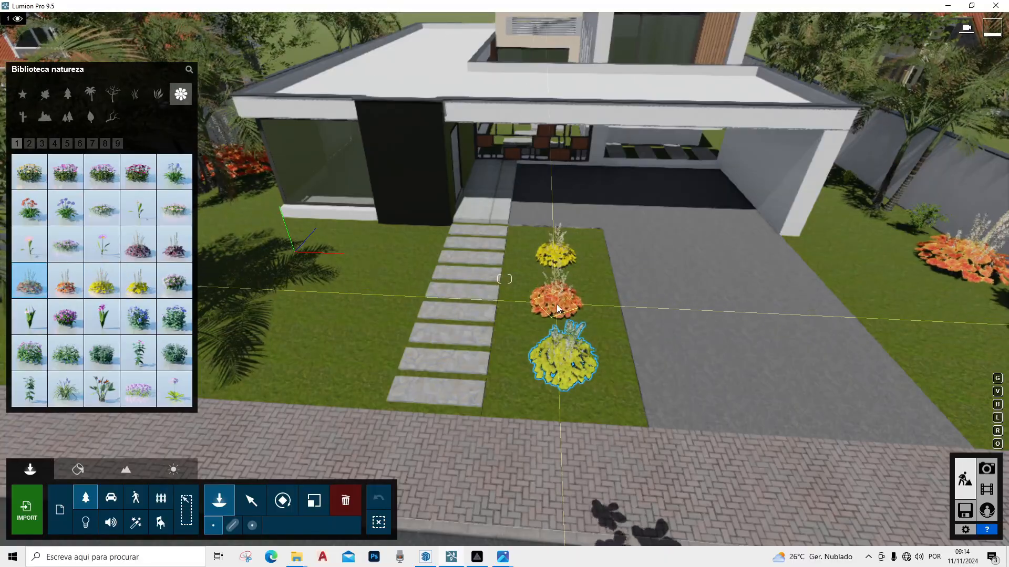
pyautogui.click(557, 302)
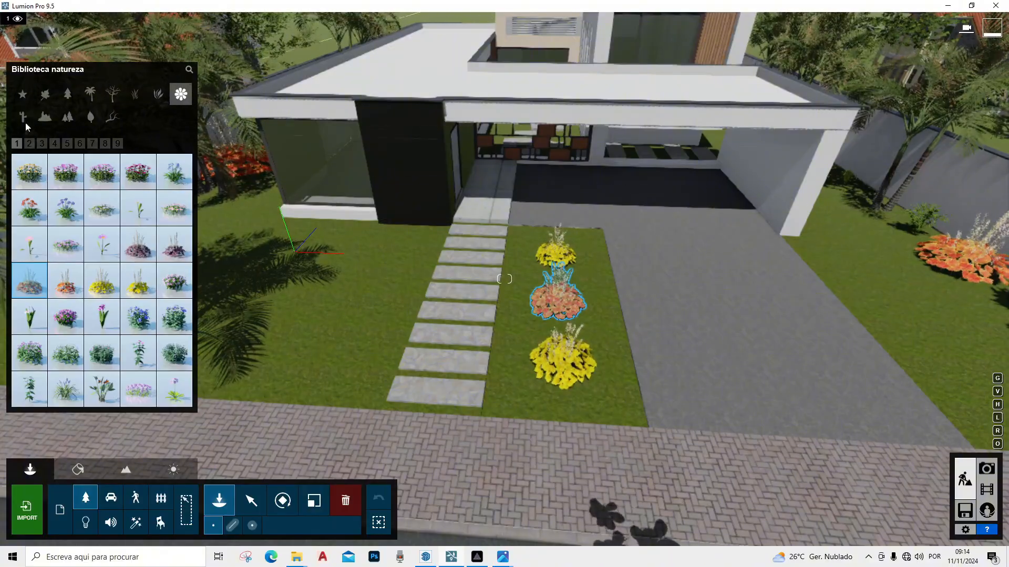
# Place a small light-green round bush at each of the four corners of the lawn strip
pyautogui.click(151, 96)
pyautogui.click(42, 143)
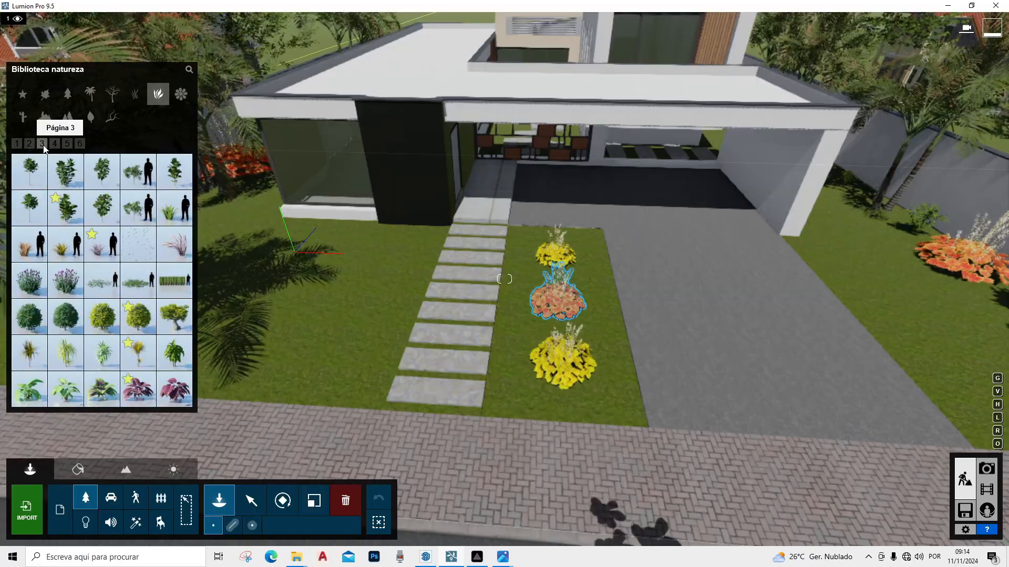
pyautogui.click(133, 328)
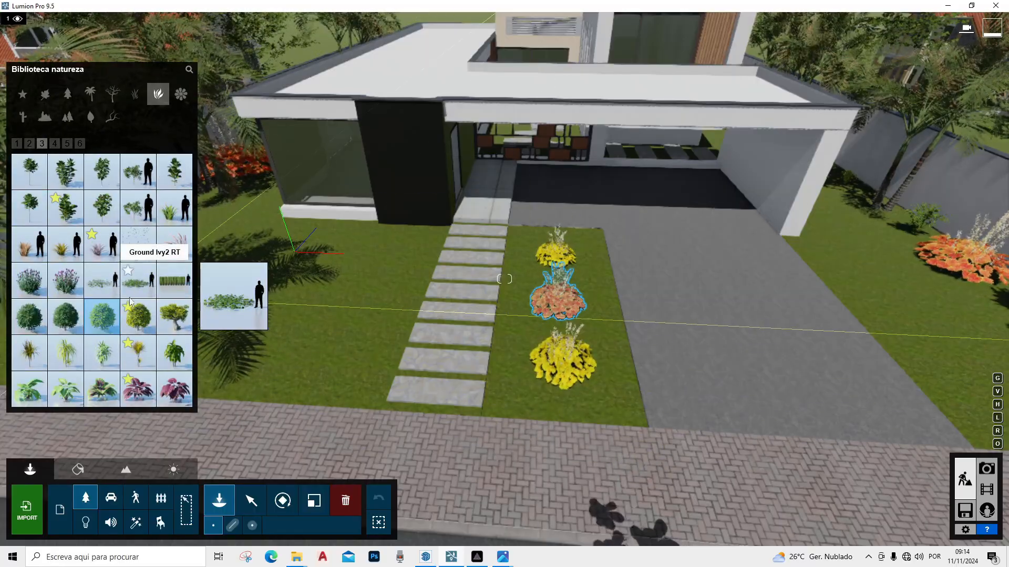
pyautogui.click(150, 323)
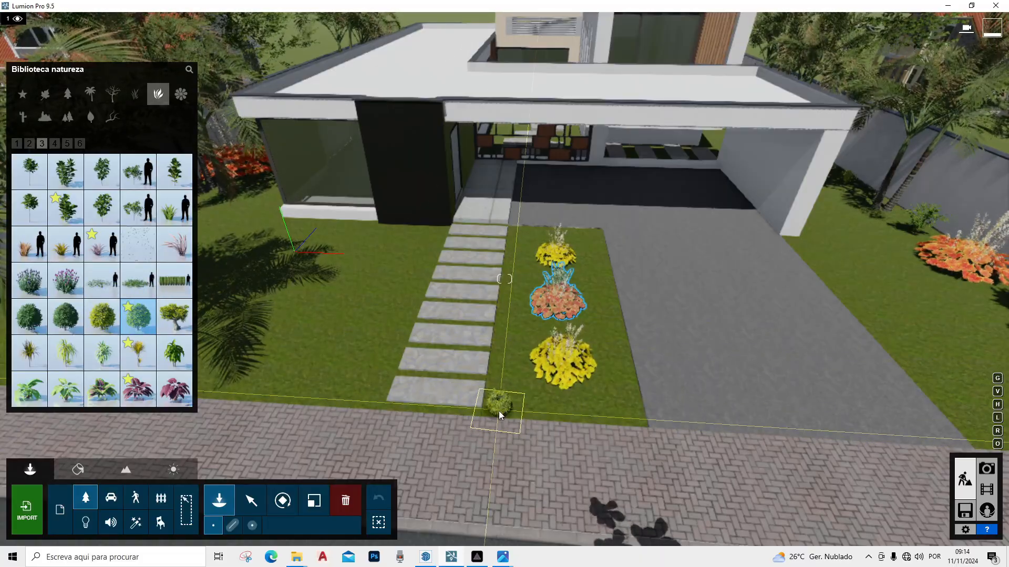
pyautogui.click(499, 411)
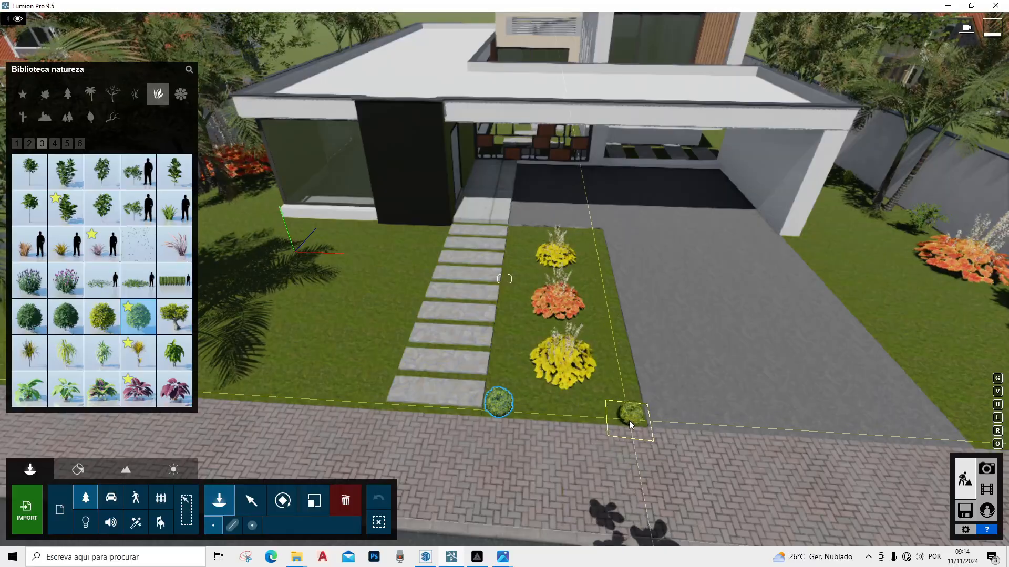
pyautogui.click(629, 420)
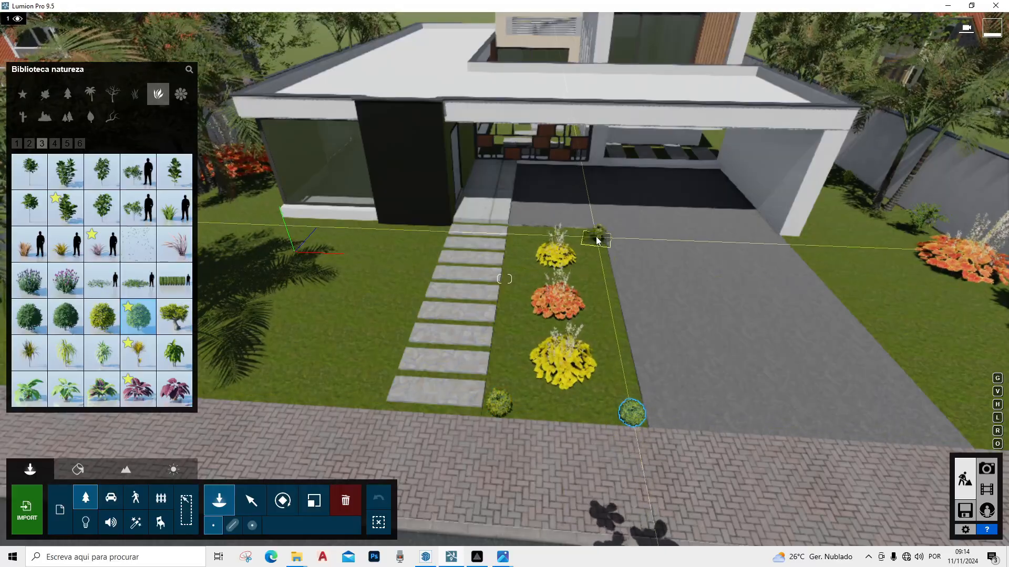
pyautogui.click(596, 237)
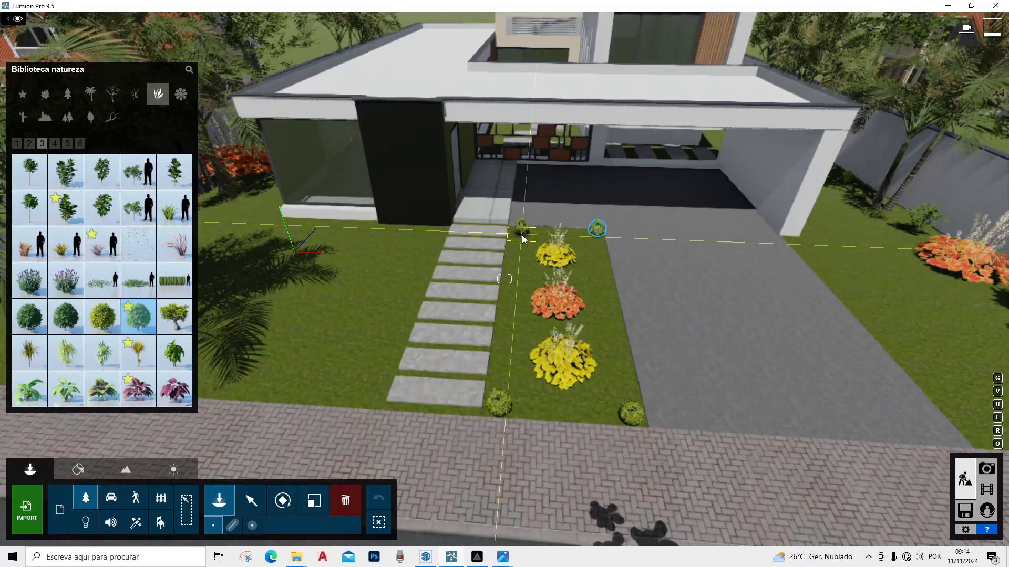
pyautogui.click(518, 235)
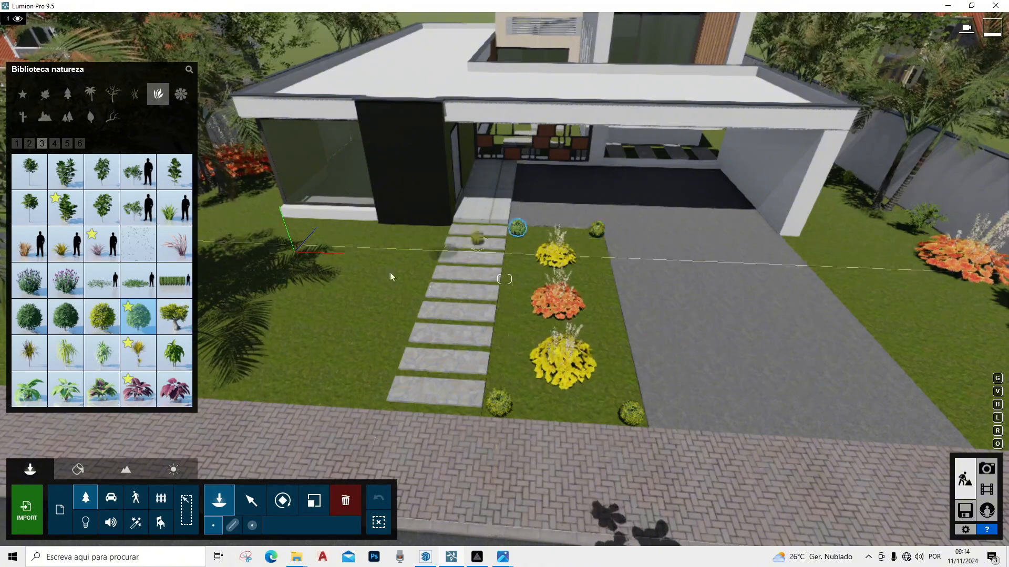
# Add dark-green round bushes at the middle of the strip's front edge and on both sides of the orange flowers
pyautogui.click(42, 322)
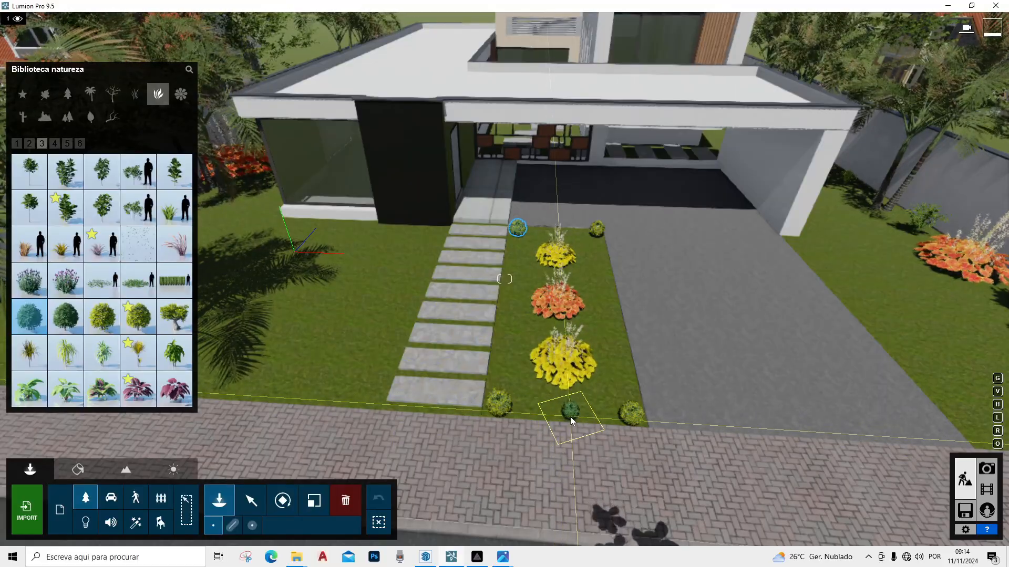
pyautogui.click(570, 419)
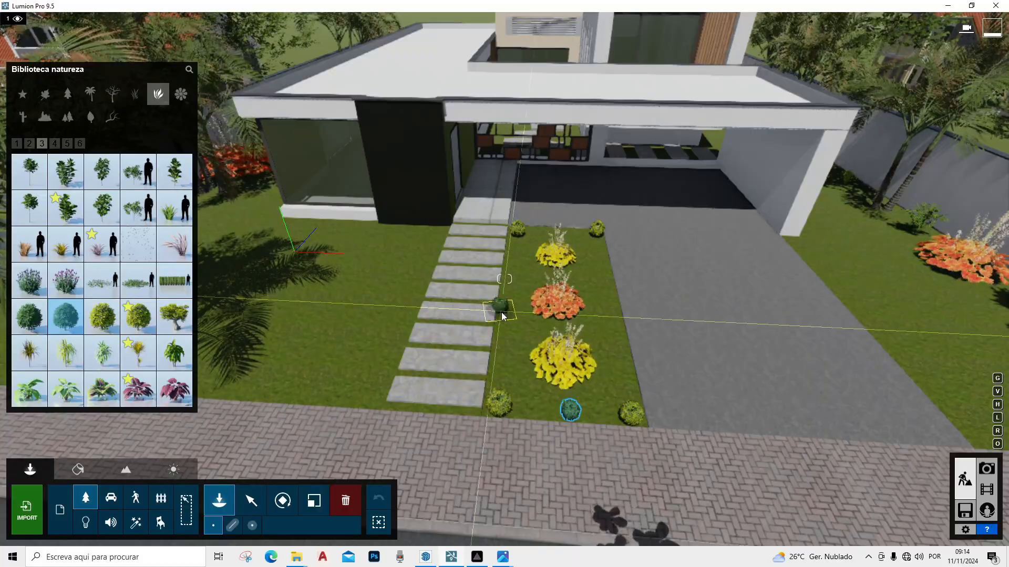
pyautogui.click(504, 300)
pyautogui.click(608, 314)
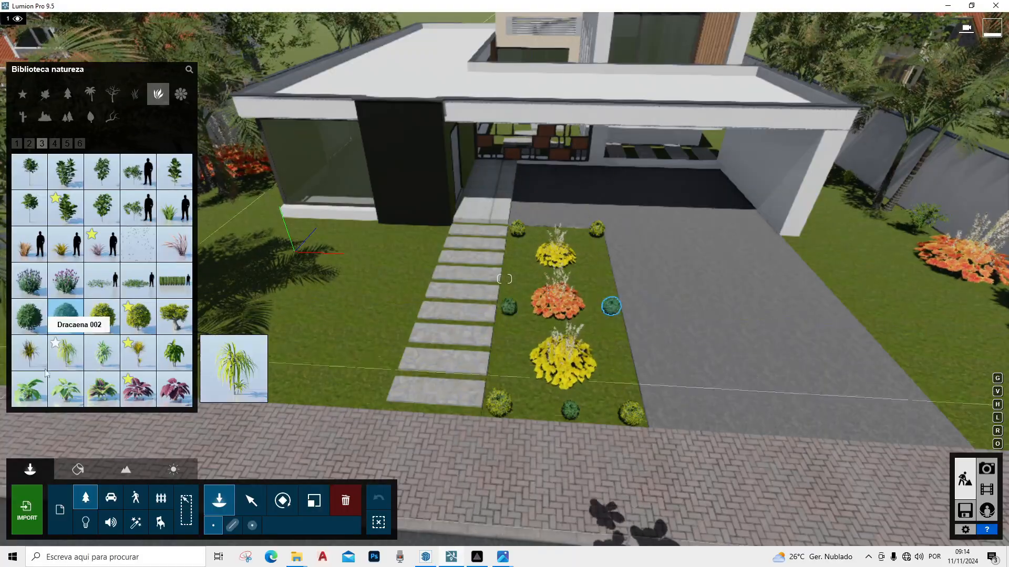
# Place four small yellow spiky plants beside the front and rear yellow flower clumps
pyautogui.click(139, 354)
pyautogui.click(606, 390)
pyautogui.click(526, 390)
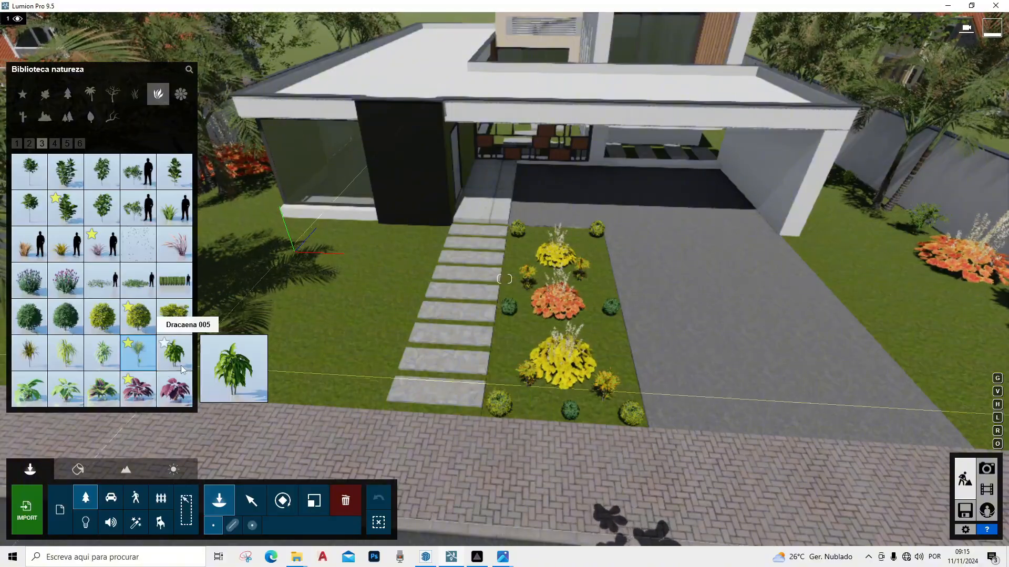
# Place four purple-leaved plants, two behind and two in front of the front yellow flower clump
pyautogui.click(174, 389)
pyautogui.click(523, 339)
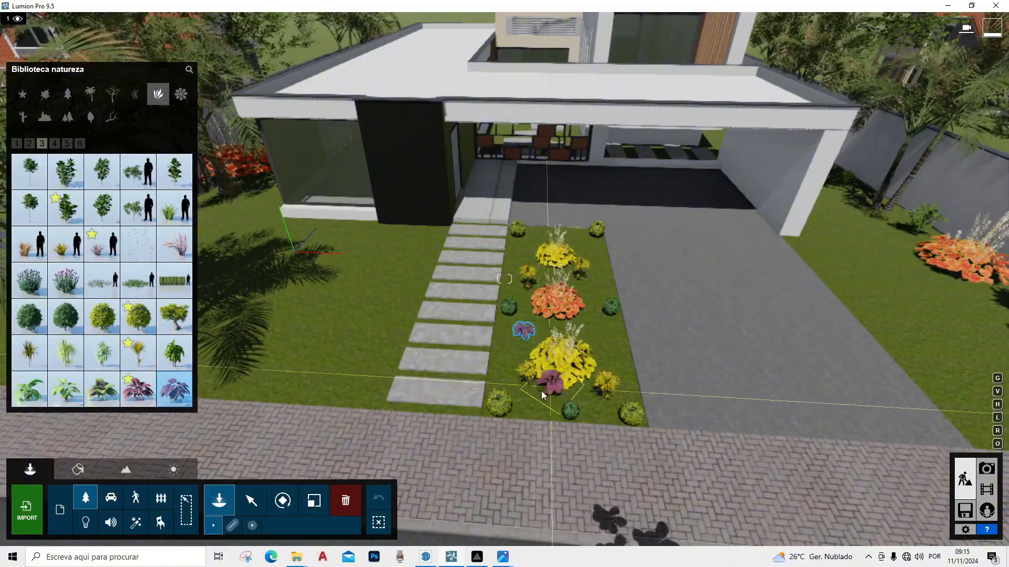
pyautogui.click(588, 403)
pyautogui.click(593, 327)
# Add small pale-leaved plants around the rear yellow flower clump
pyautogui.click(102, 389)
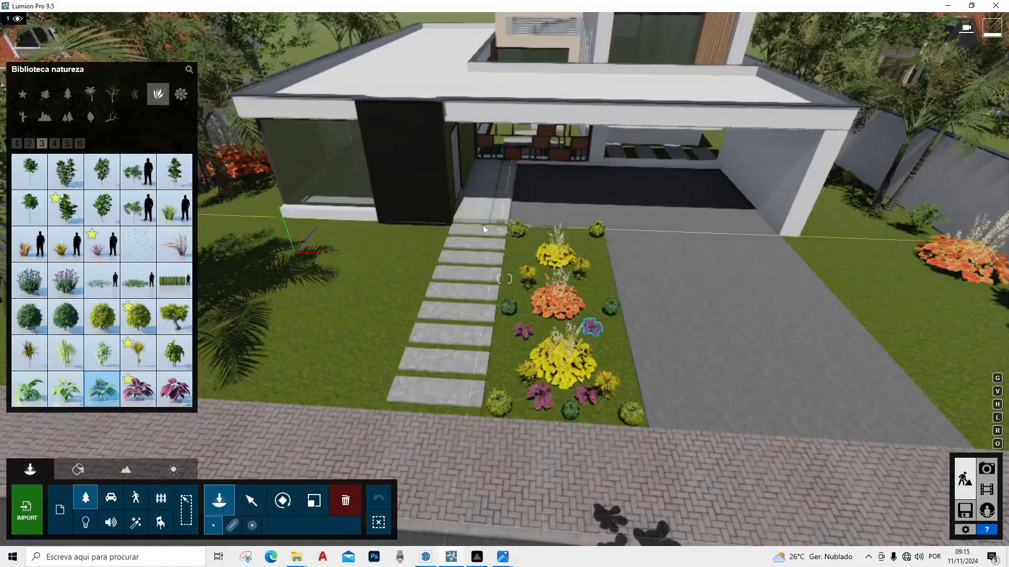
pyautogui.click(548, 242)
pyautogui.click(593, 286)
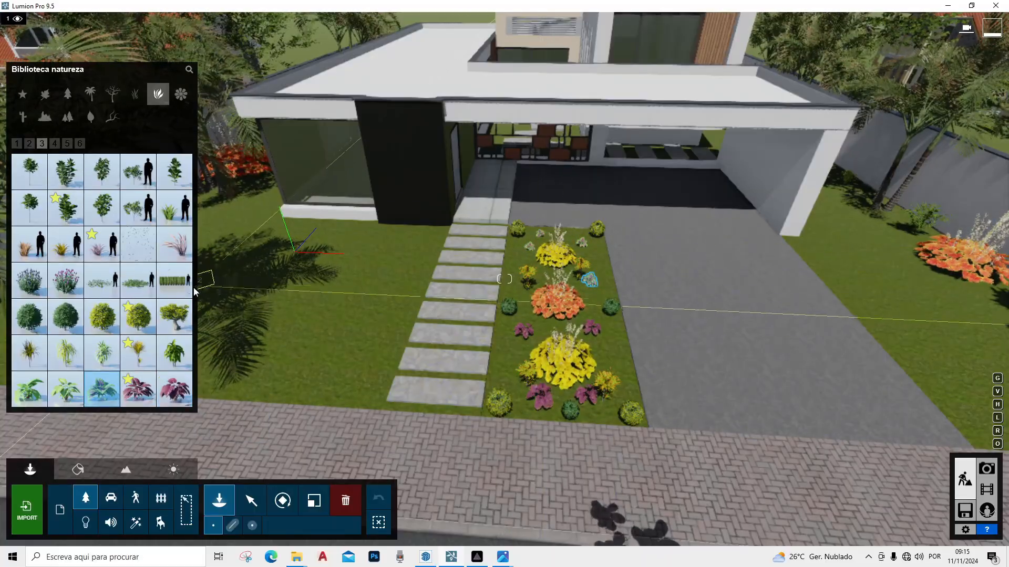
# Place small KentiaPalm plants on both sides of the rear yellow flower clump in the driveway bed
pyautogui.click(55, 143)
pyautogui.click(29, 207)
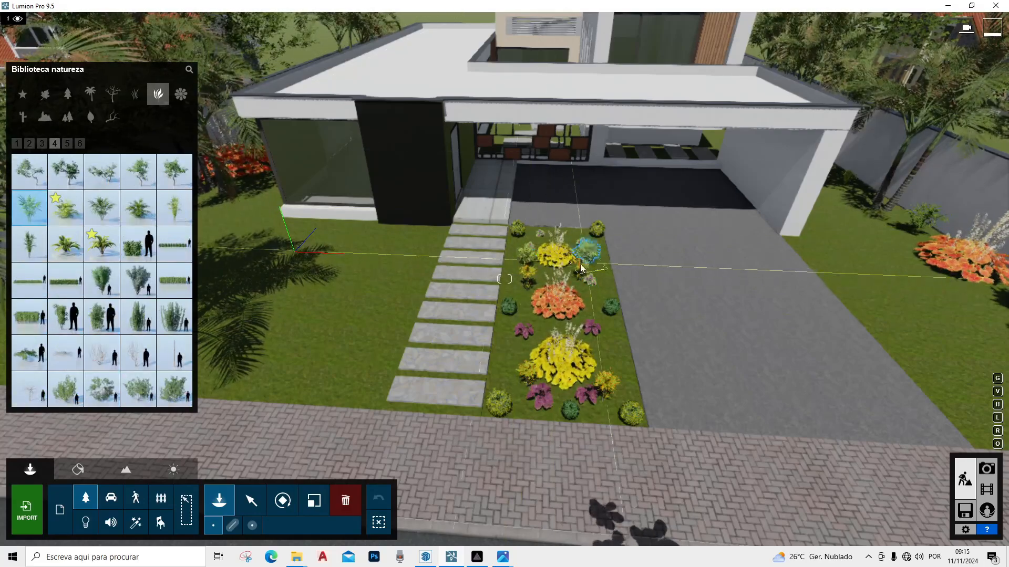
pyautogui.click(67, 143)
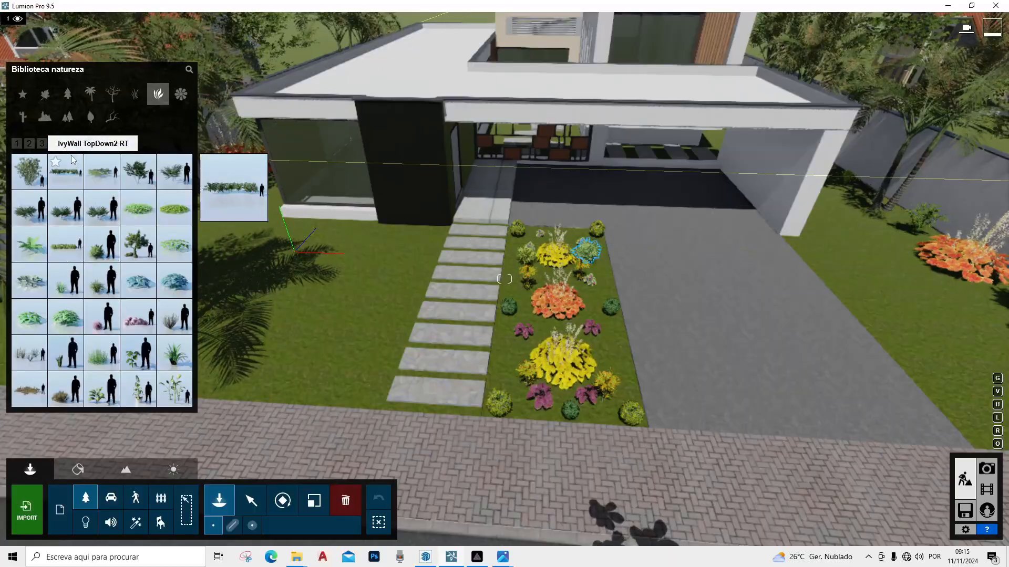
pyautogui.click(79, 143)
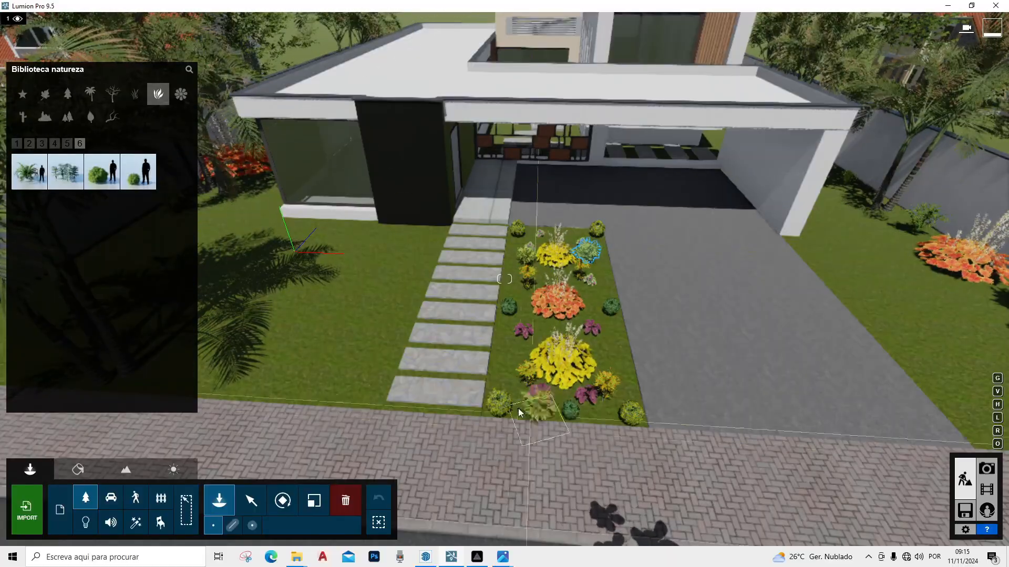
pyautogui.click(251, 501)
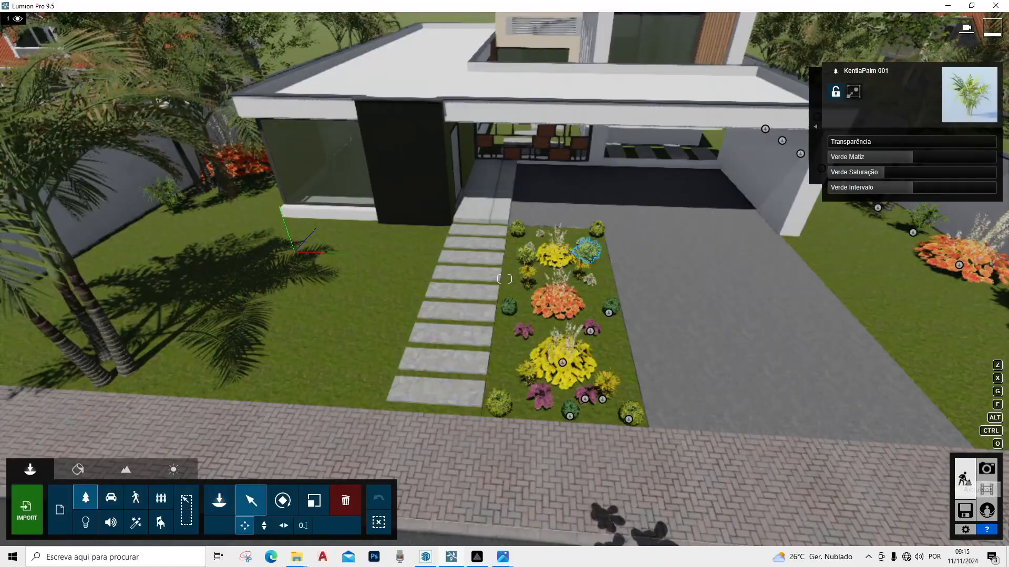
# Check the planted flower bed in the rendered view of photo 1, and return to scene editing
pyautogui.click(986, 468)
pyautogui.click(78, 479)
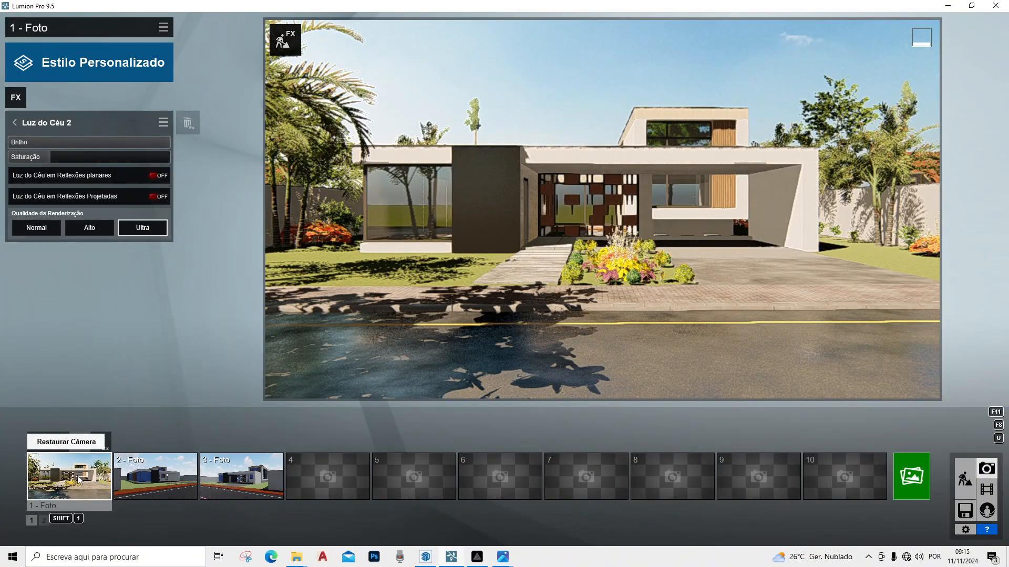
pyautogui.moveTo(678, 362)
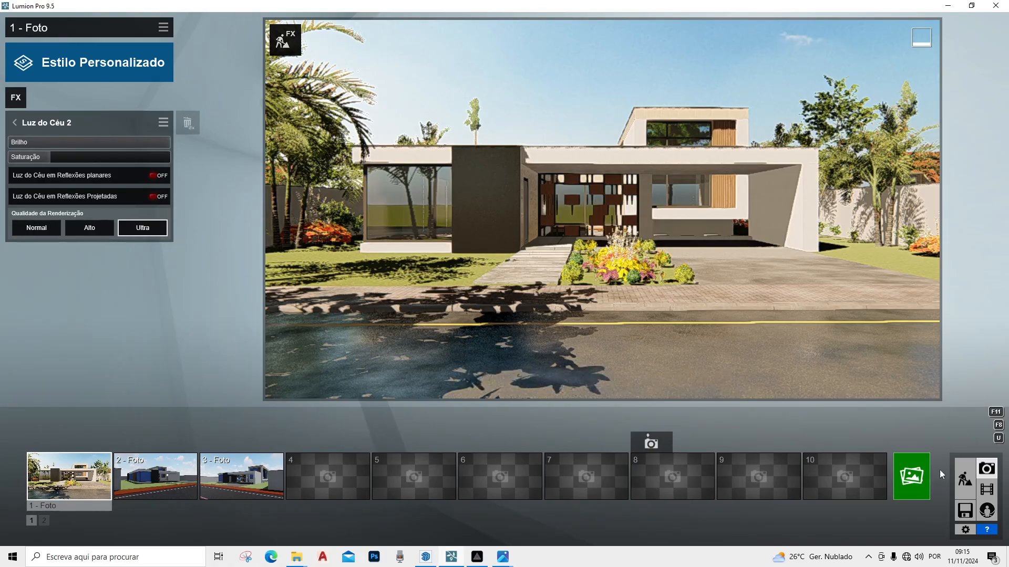
pyautogui.click(965, 479)
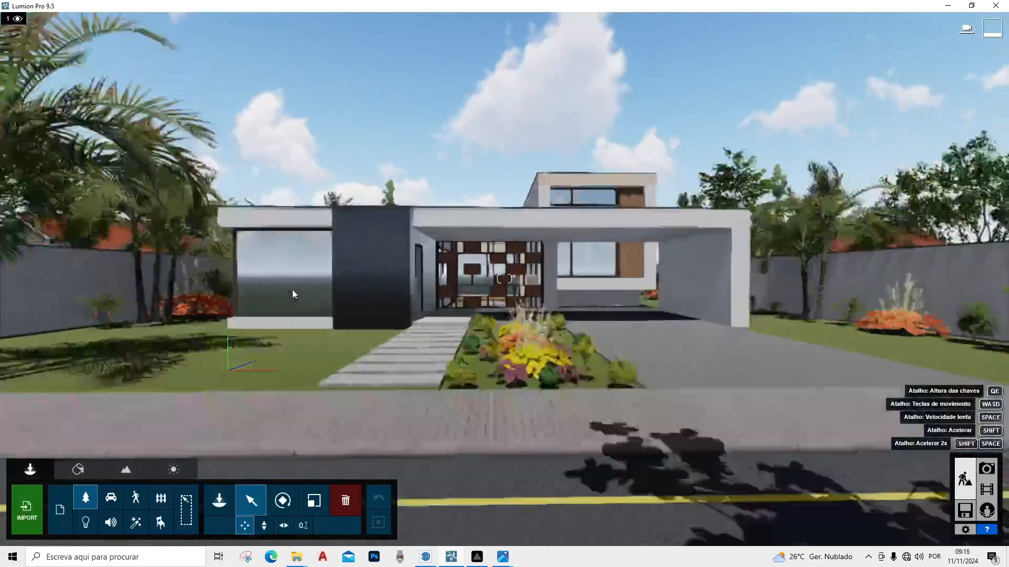
# Place a bushy fan palm on the front lawn between the stepping-stone path and the tall palms' shadow
pyautogui.press('w')
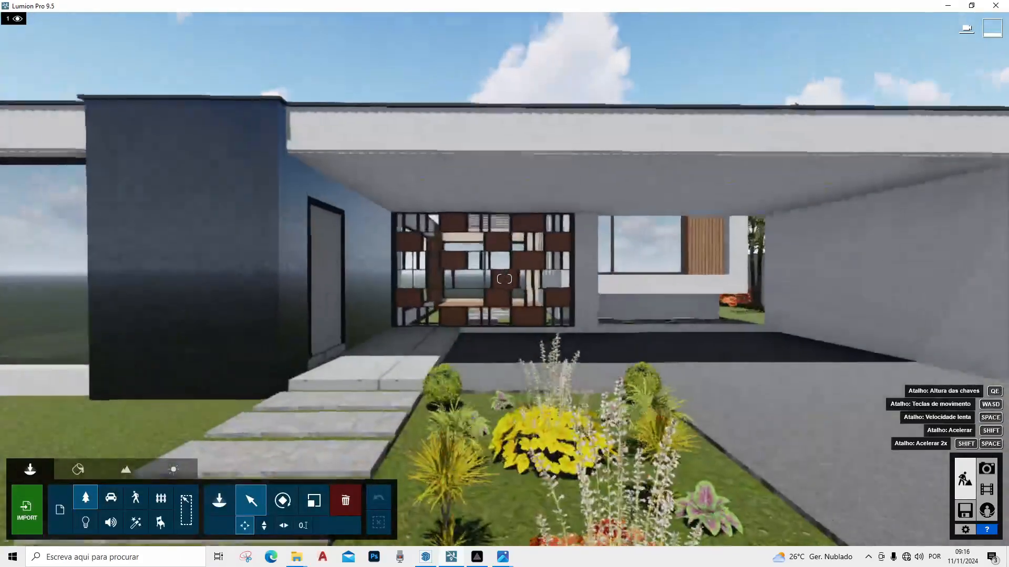
pyautogui.moveTo(295, 292); pyautogui.dragTo(390, 335, button='right')
pyautogui.press('w')
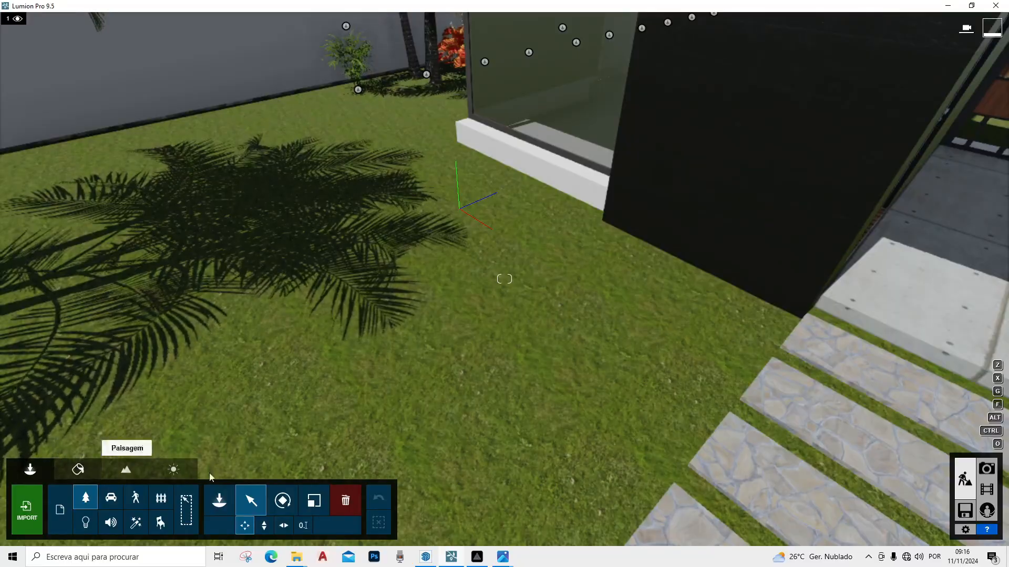
pyautogui.click(219, 501)
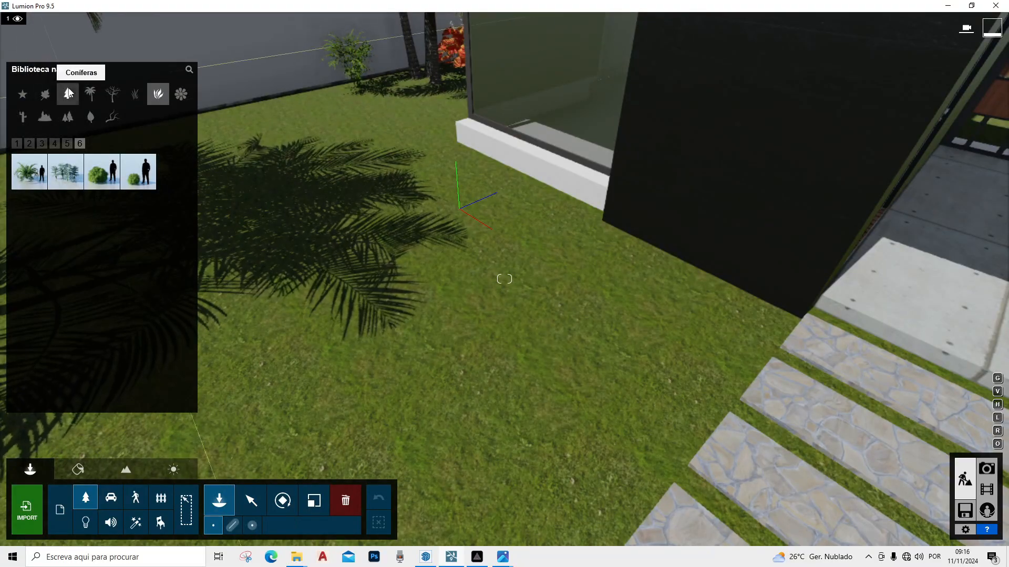
pyautogui.click(91, 94)
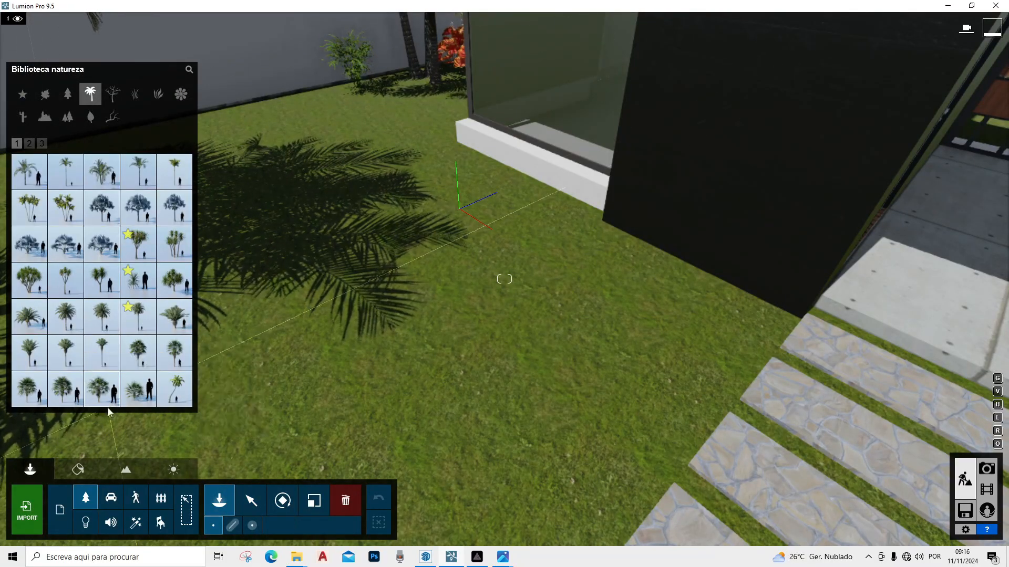
pyautogui.moveTo(137, 401)
pyautogui.scroll(-3, 436, 269)
pyautogui.moveTo(436, 270); pyautogui.dragTo(436, 268, button='right')
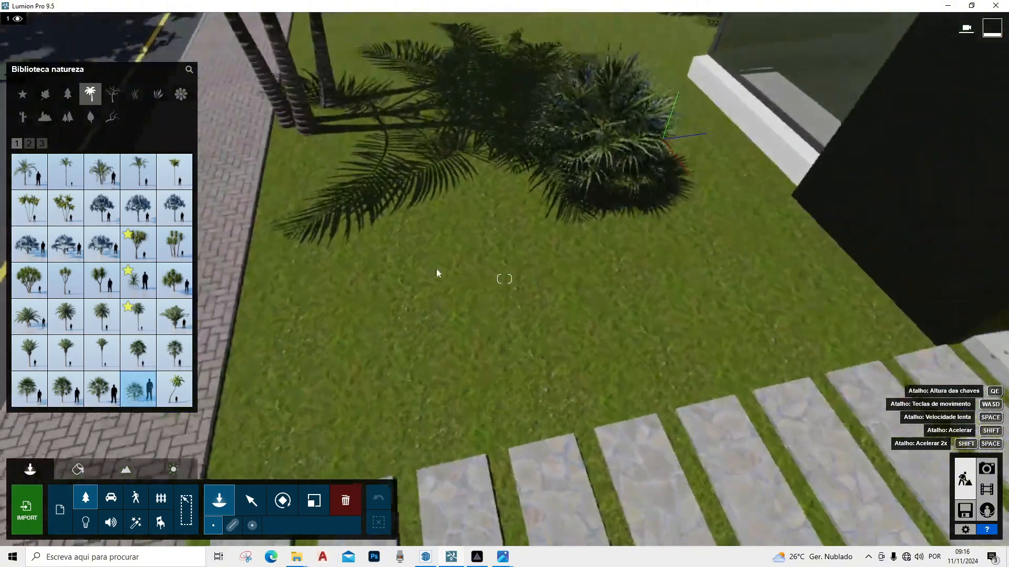
pyautogui.click(534, 241)
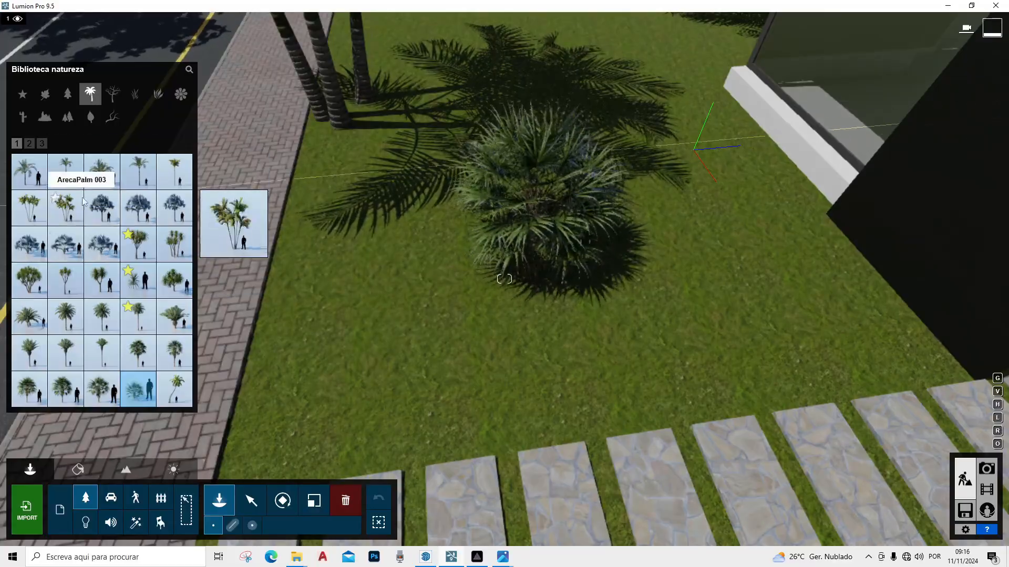
# Place a small broad-leaved palm at the lawn corner where the stepping-stone path meets the sidewalk
pyautogui.click(43, 145)
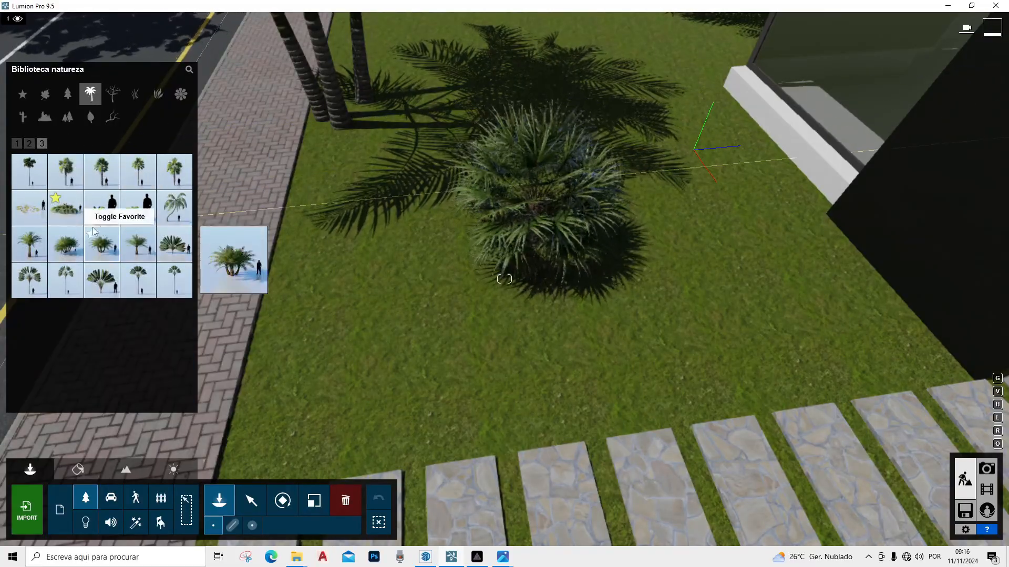
pyautogui.scroll(-2, 437, 309)
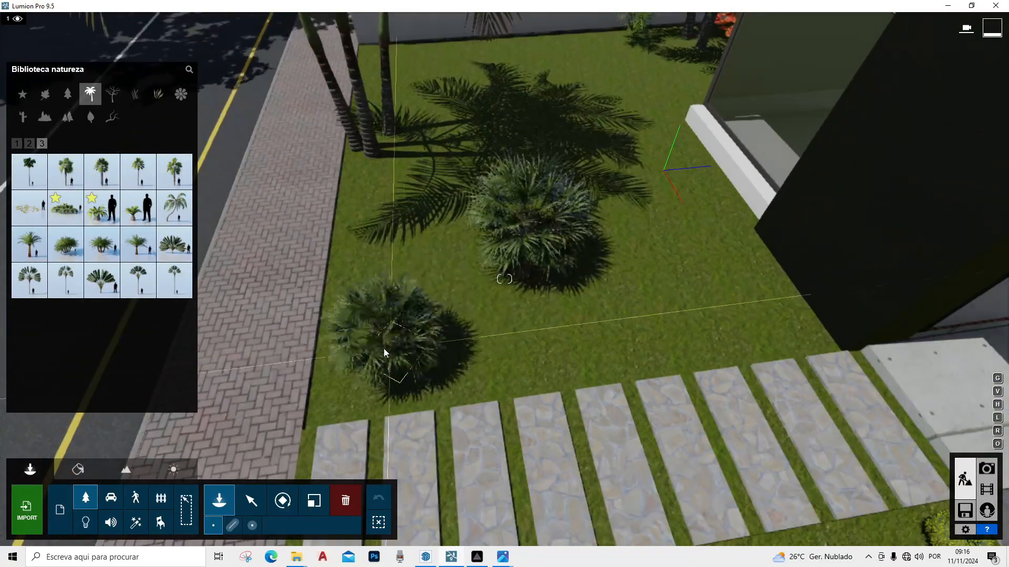
pyautogui.click(382, 394)
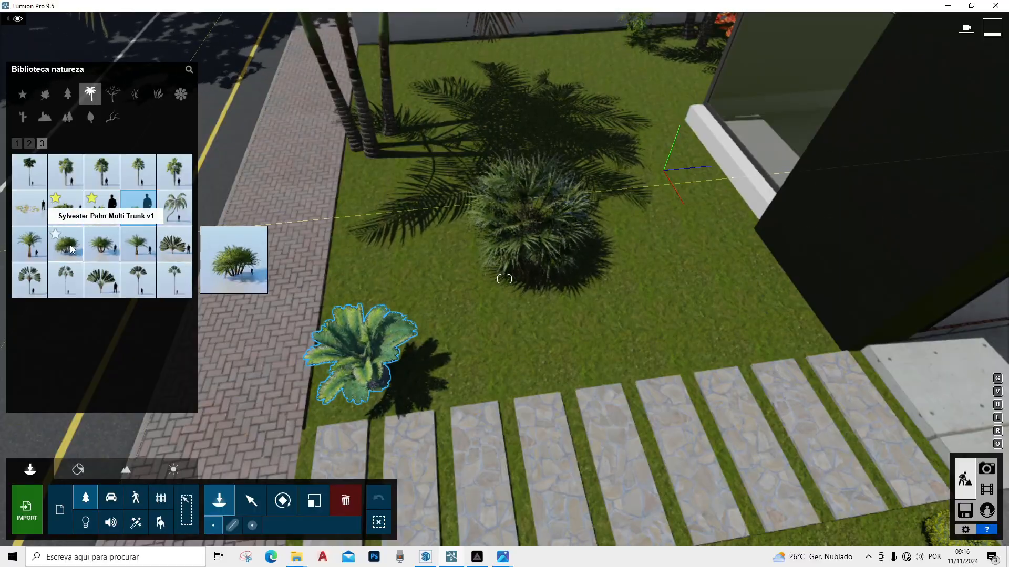
# Place a Sylvester Palm Small and clumps of SabalPalmetto DeadFronds on the lawn across the driveway
pyautogui.click(72, 248)
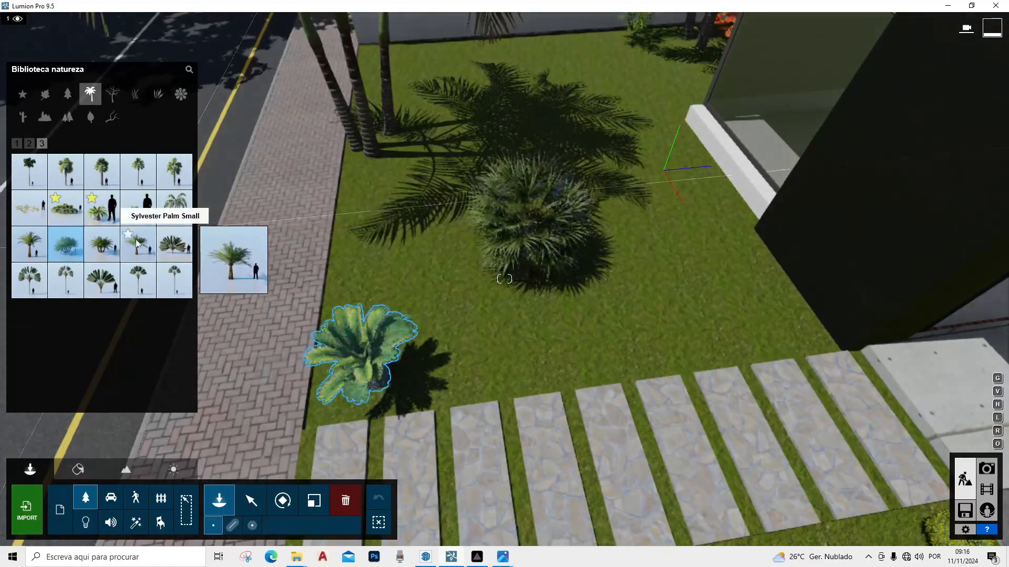
pyautogui.click(139, 247)
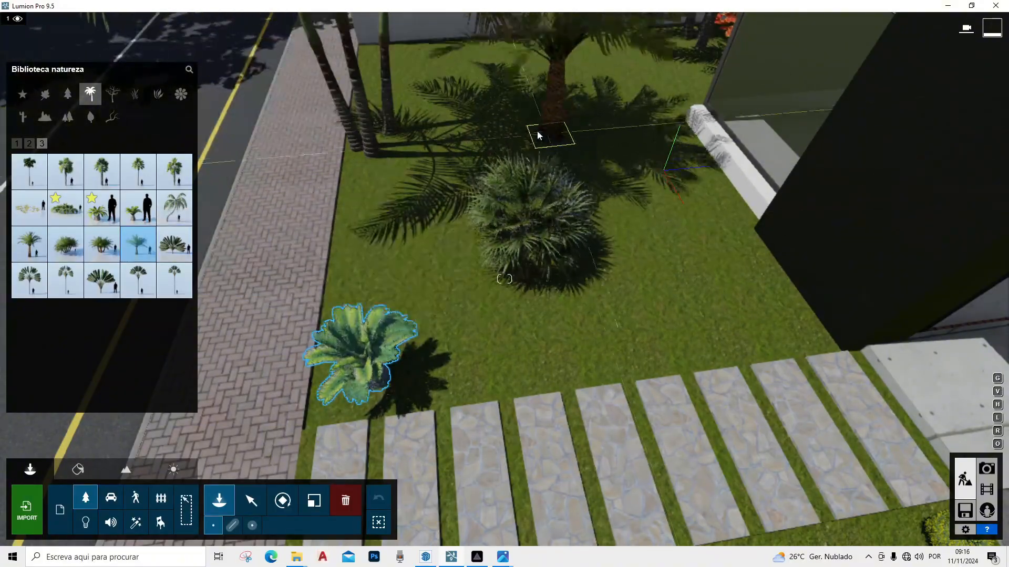
pyautogui.moveTo(446, 118); pyautogui.dragTo(605, 239, button='right')
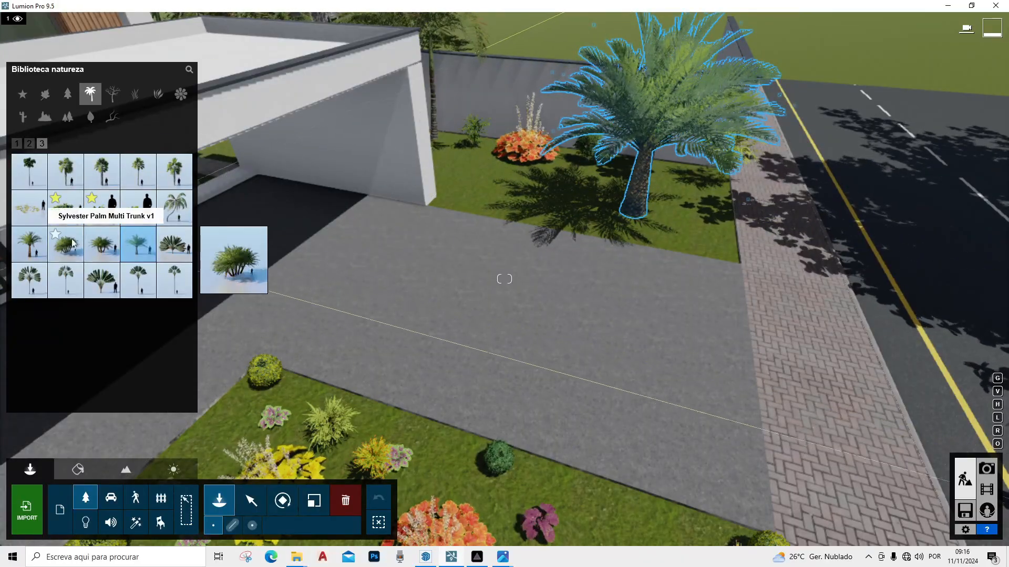
pyautogui.click(17, 201)
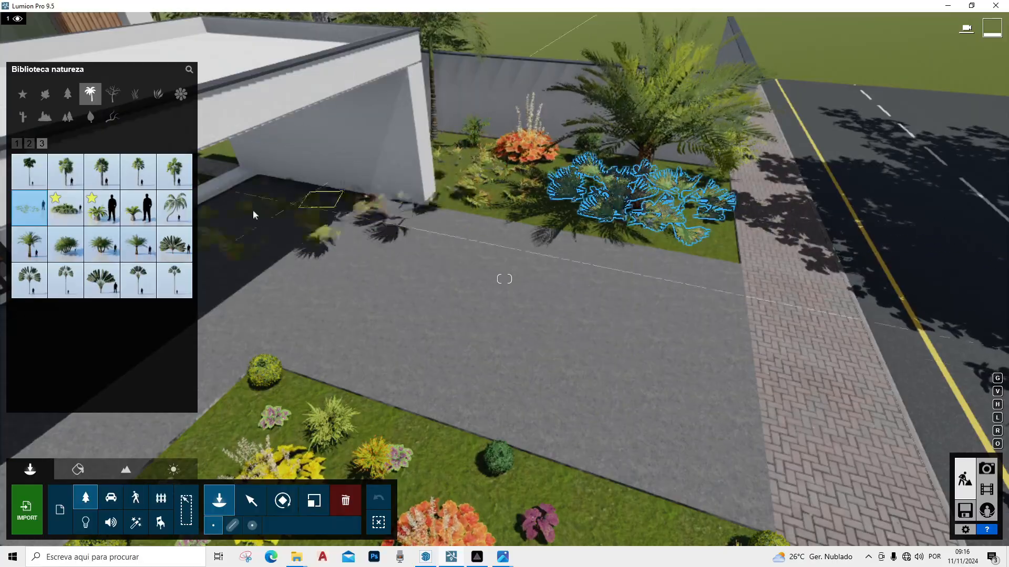
pyautogui.moveTo(526, 247); pyautogui.dragTo(545, 243, button='right')
pyautogui.click(546, 244)
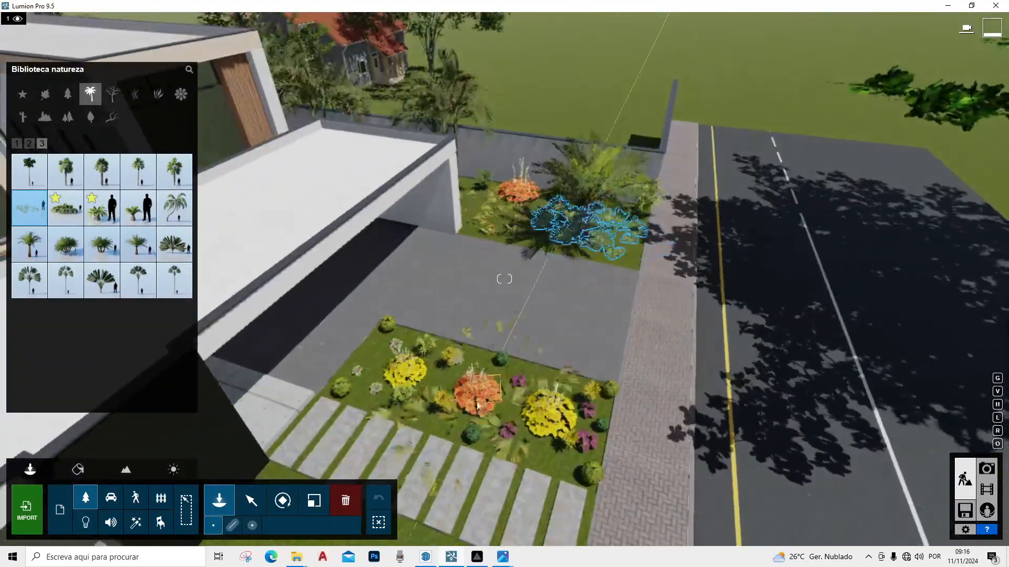
# Scale down the Alumroot Orange 01 clump in the middle of the flower bed
pyautogui.click(251, 501)
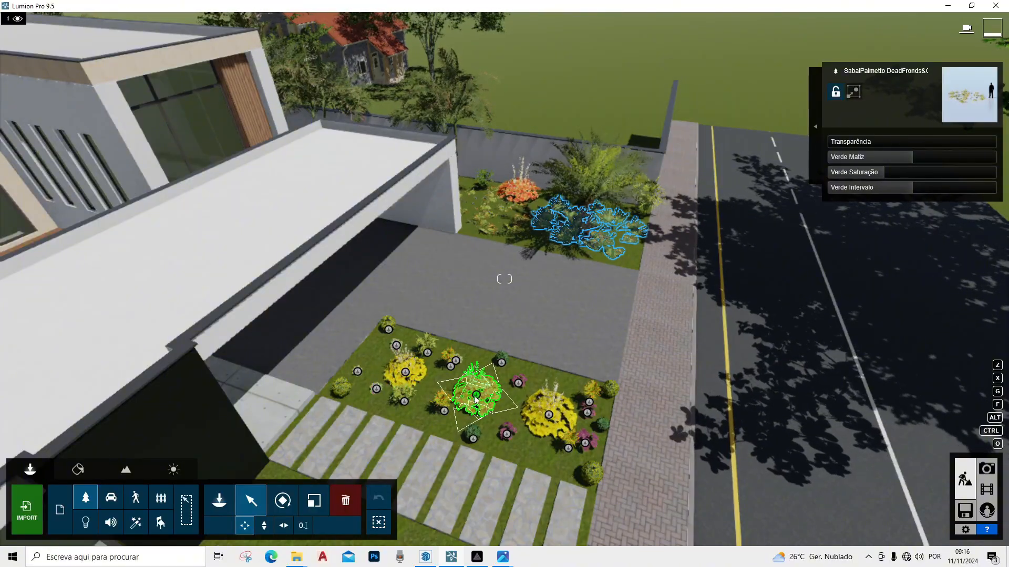
pyautogui.click(314, 500)
pyautogui.click(476, 396)
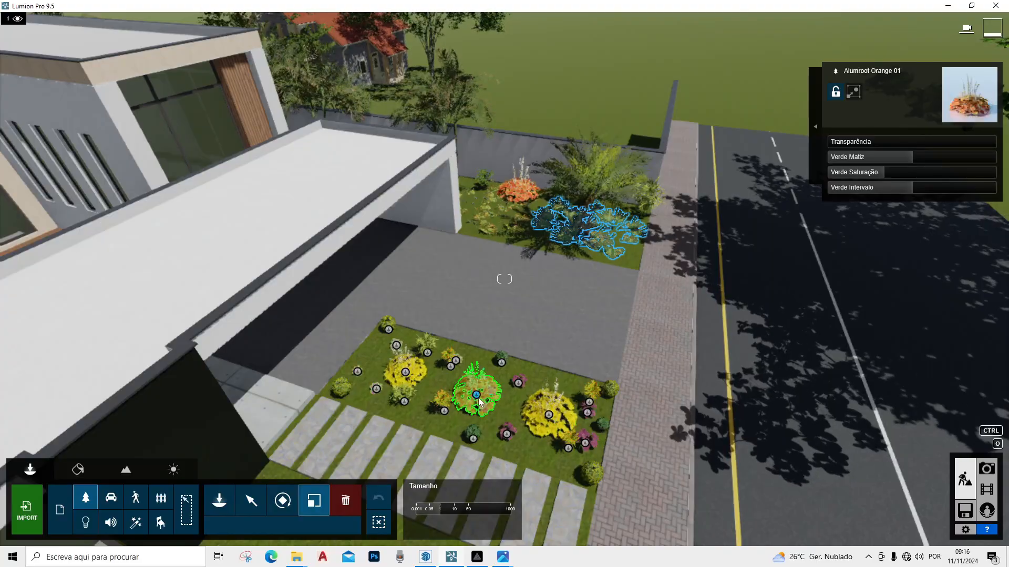
pyautogui.moveTo(476, 395); pyautogui.dragTo(612, 300)
# Place a small leafy palm between the dark wall and the house end of the stepping-stone path
pyautogui.moveTo(611, 300); pyautogui.dragTo(618, 243, button='right')
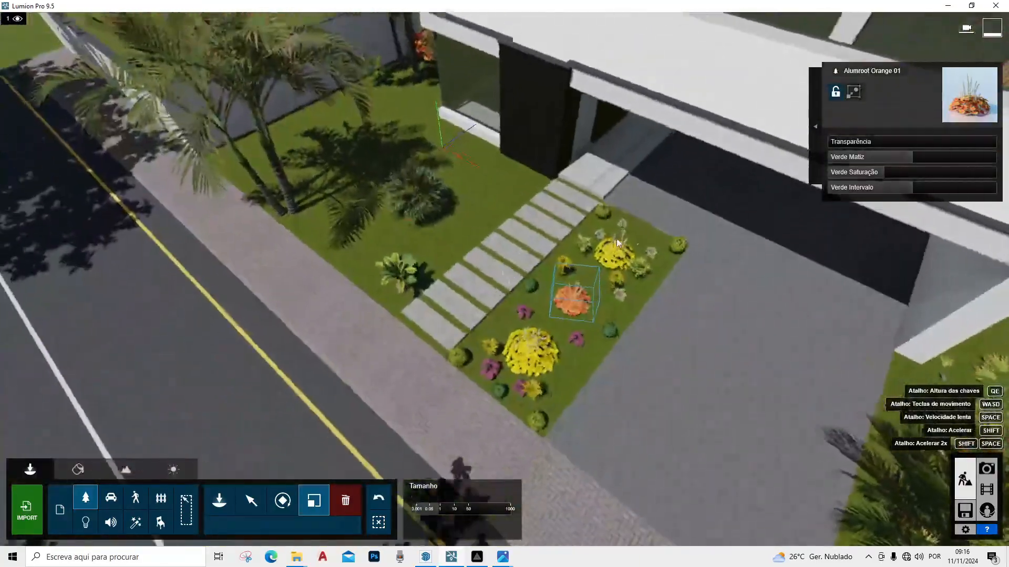
pyautogui.click(219, 500)
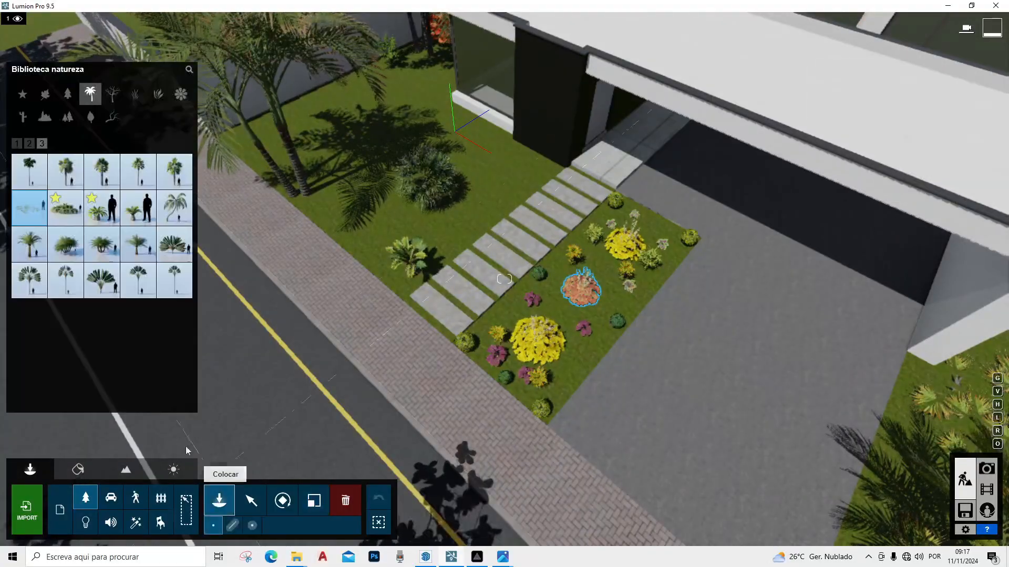
pyautogui.click(91, 209)
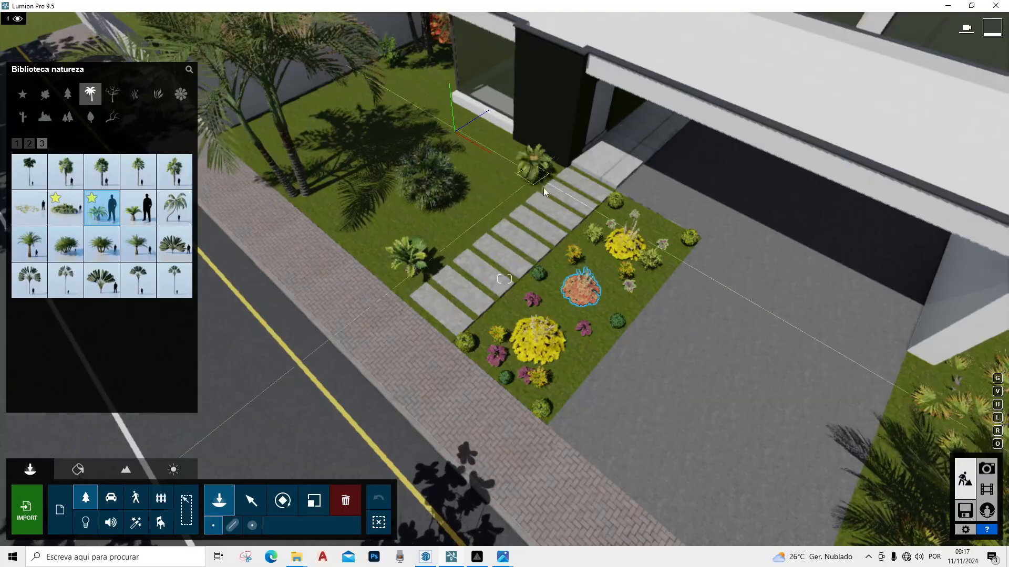
pyautogui.click(531, 184)
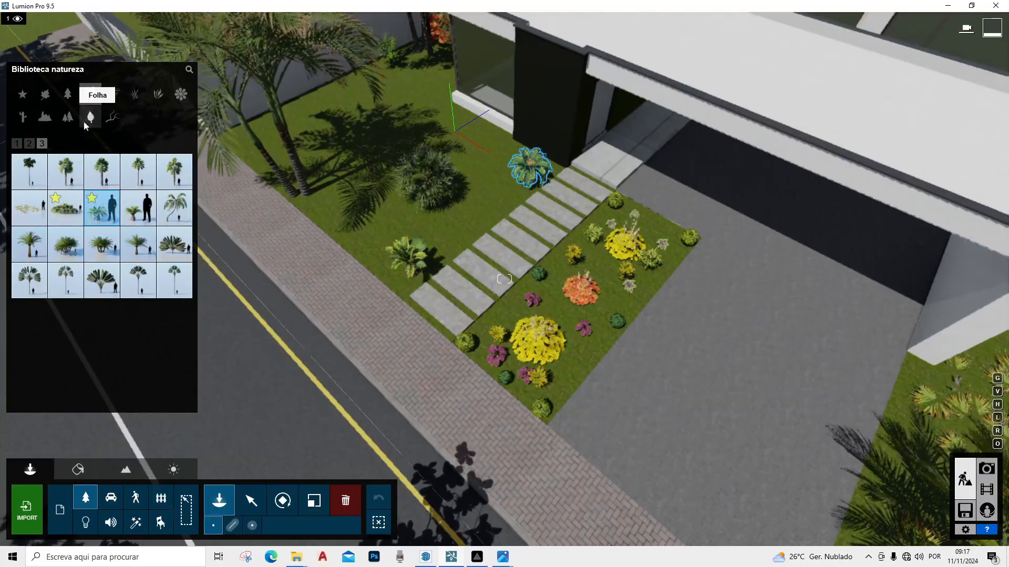
# Add another bushy fan palm on the lawn beyond the far end of the front window
pyautogui.click(33, 147)
pyautogui.moveTo(38, 181)
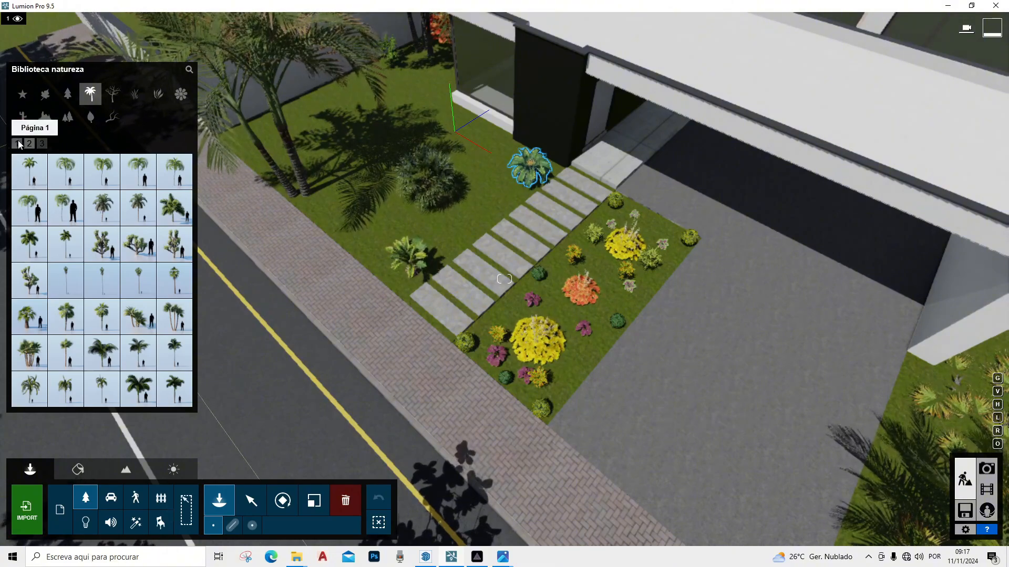
pyautogui.click(17, 143)
pyautogui.moveTo(102, 289)
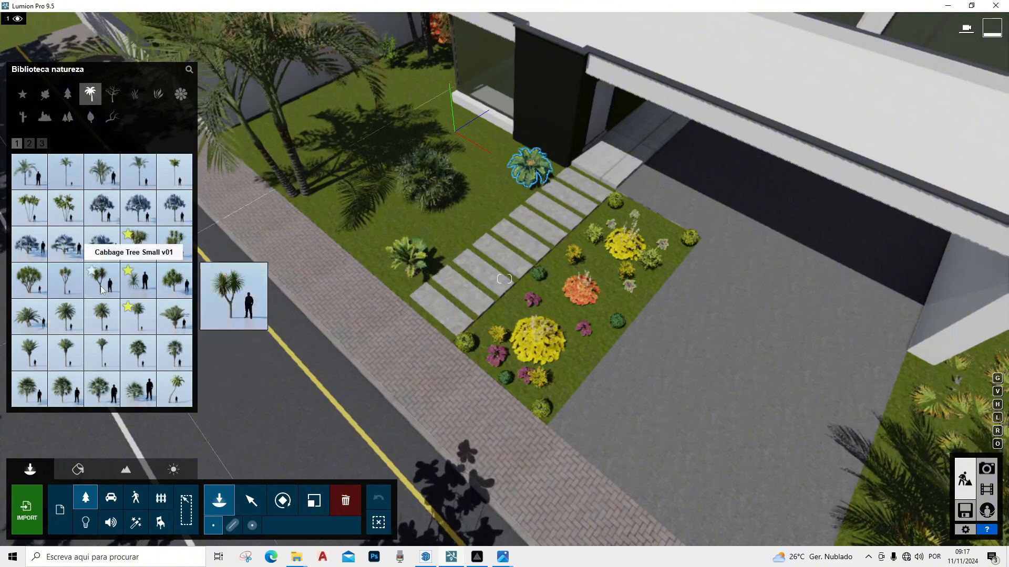
pyautogui.click(138, 389)
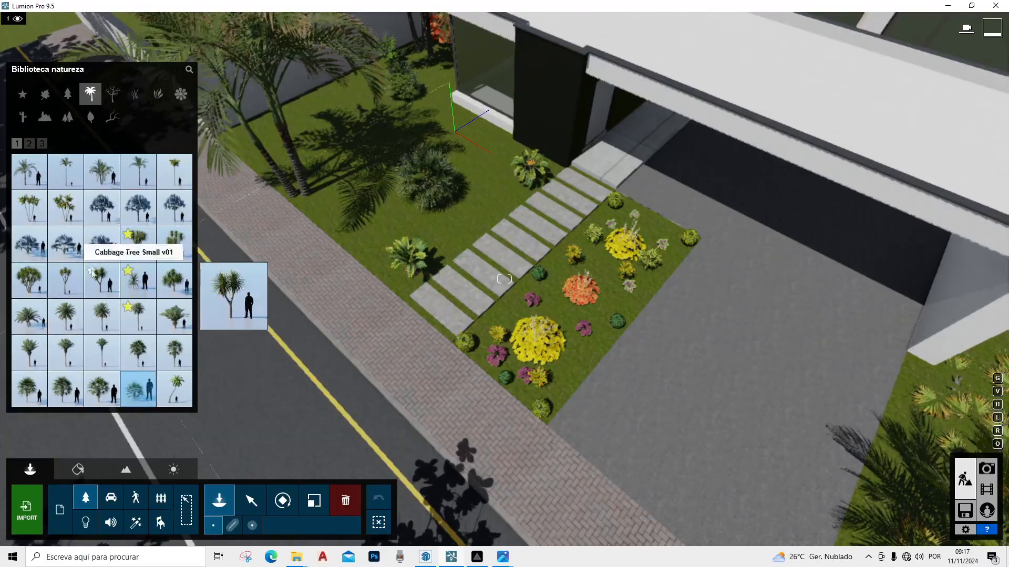
# Place slender spiky-leaved plants on the lawn along the front window
pyautogui.moveTo(116, 271)
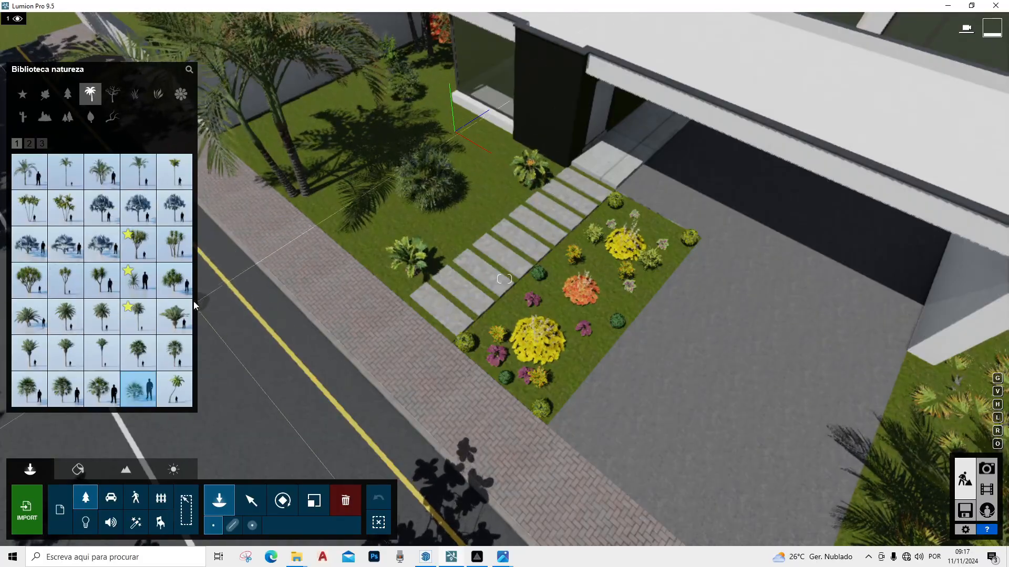
pyautogui.moveTo(187, 308)
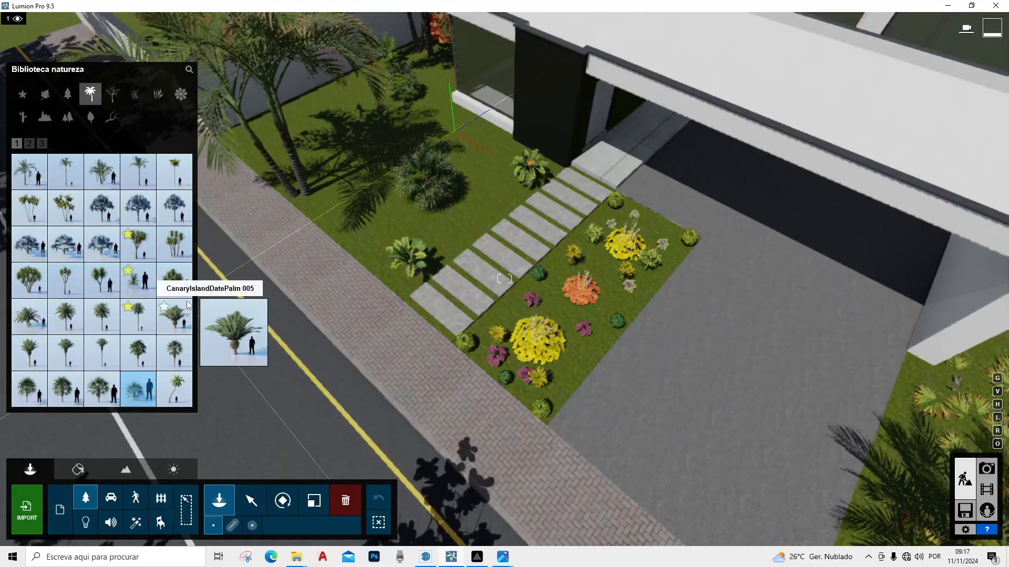
pyautogui.moveTo(151, 289)
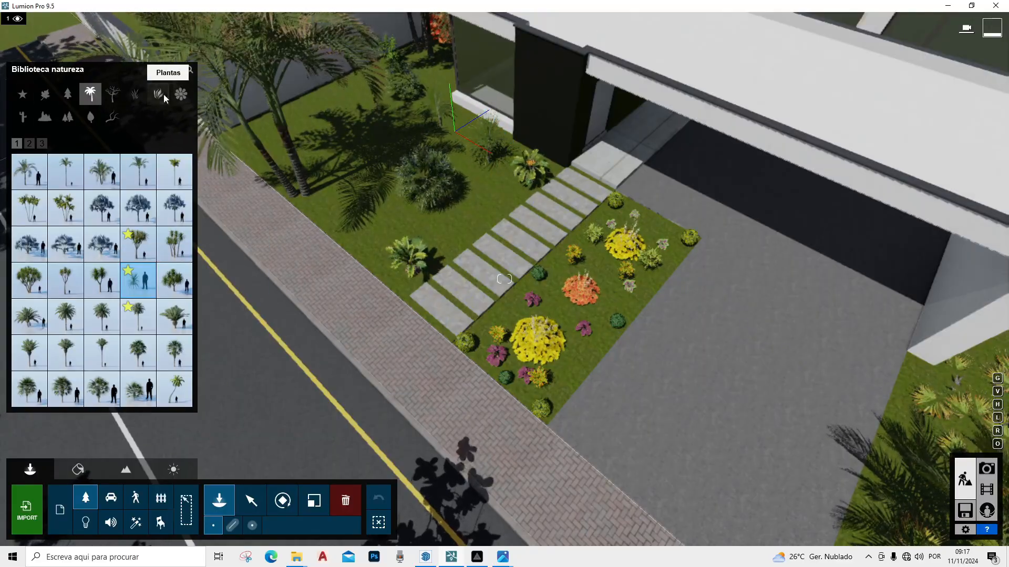
# Place a green grass tuft on the lawn by the front window and small dark tufts along the stepping-stone path and flower bed
pyautogui.click(131, 102)
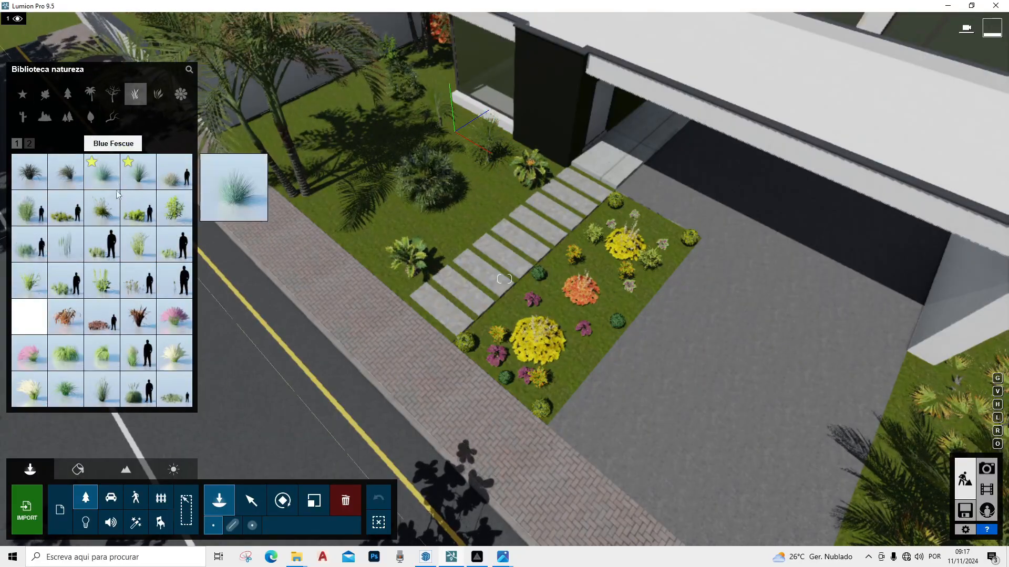
pyautogui.click(115, 198)
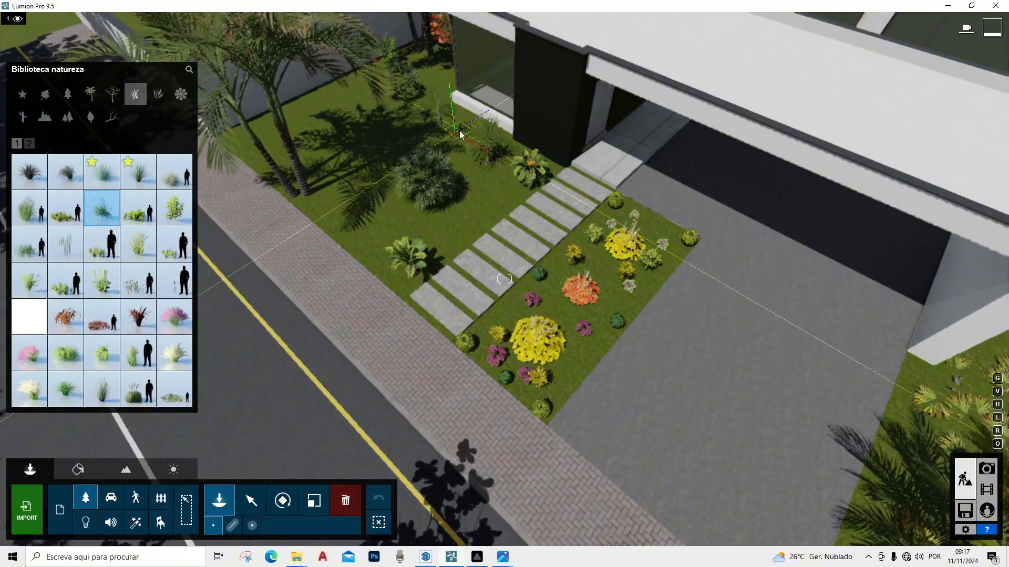
pyautogui.click(66, 172)
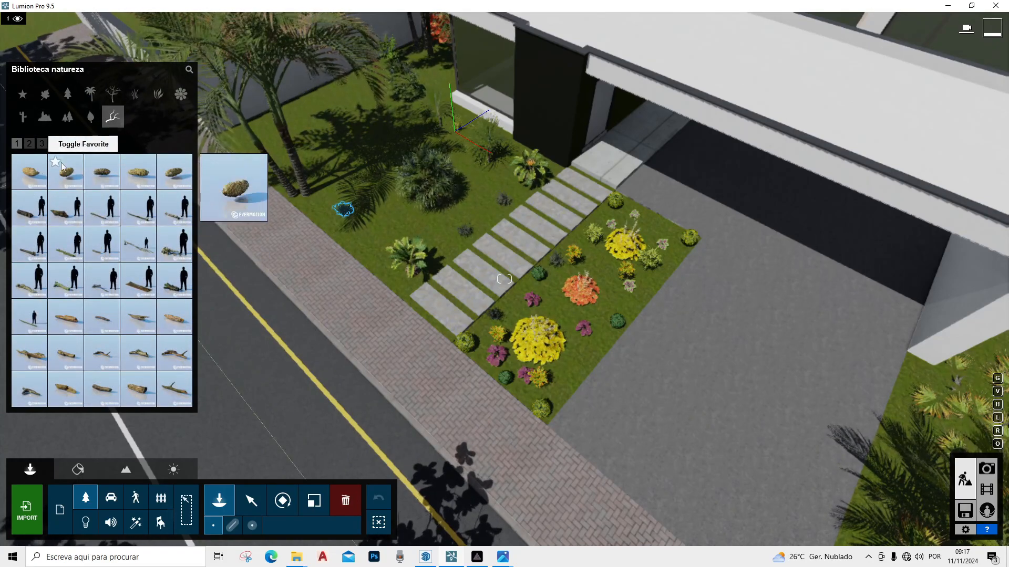
# Place a piece of dead wood at the lawn's sidewalk edge and a weathered stump behind the small leafy palm
pyautogui.click(174, 353)
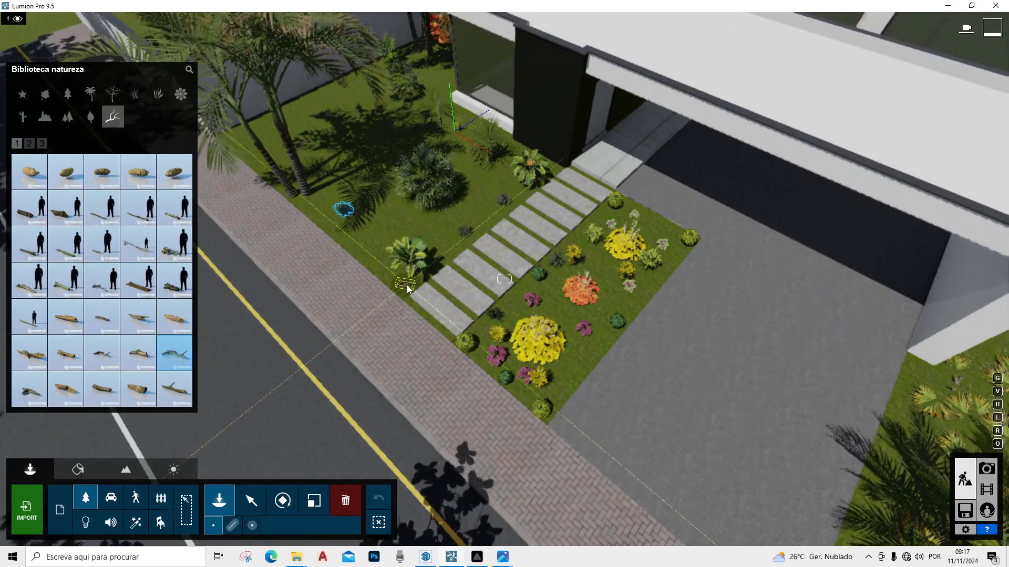
pyautogui.click(174, 256)
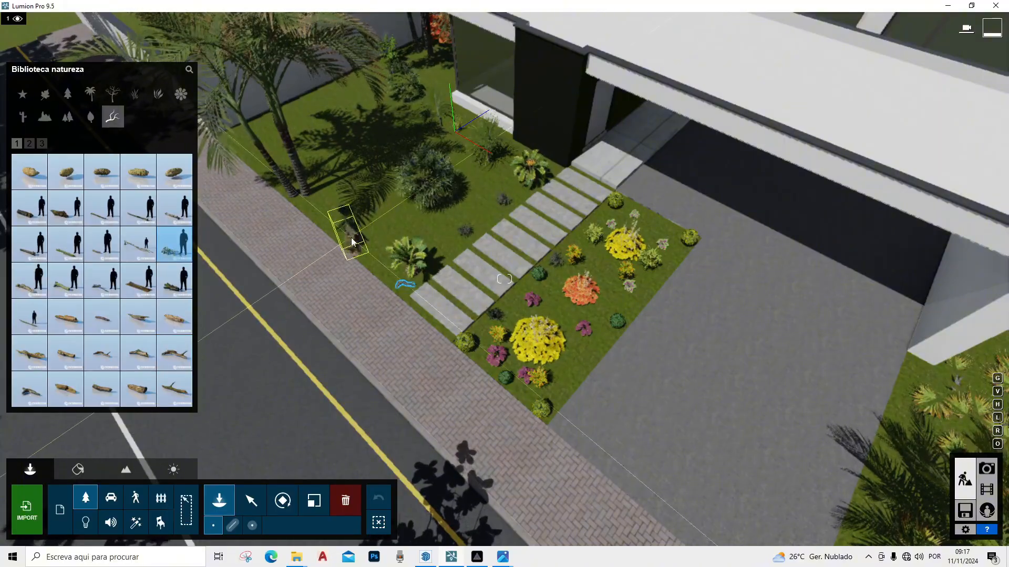
pyautogui.click(395, 227)
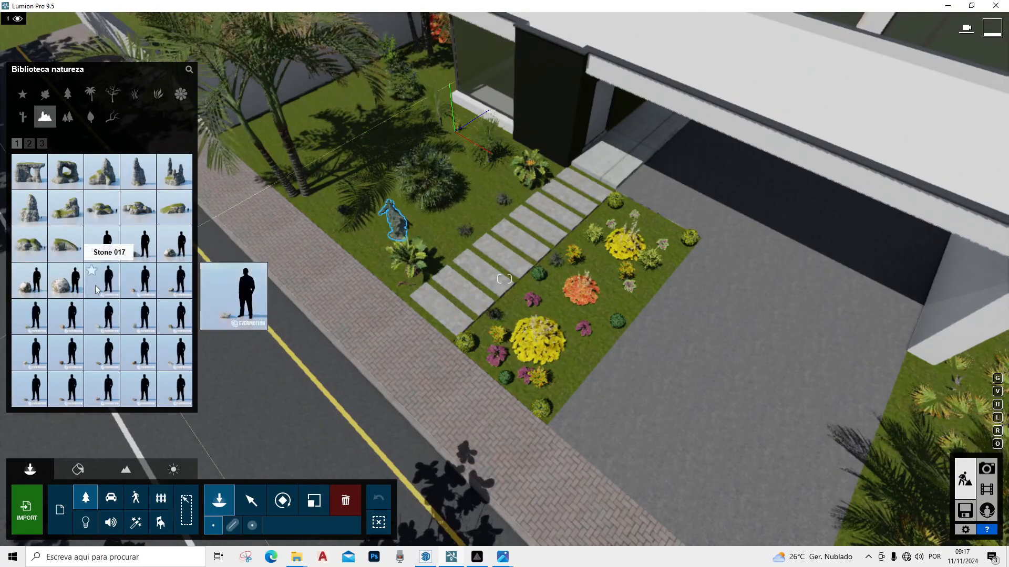
# Place small stones around the leafy palm near the sidewalk and one at the street end of the flower bed
pyautogui.click(134, 290)
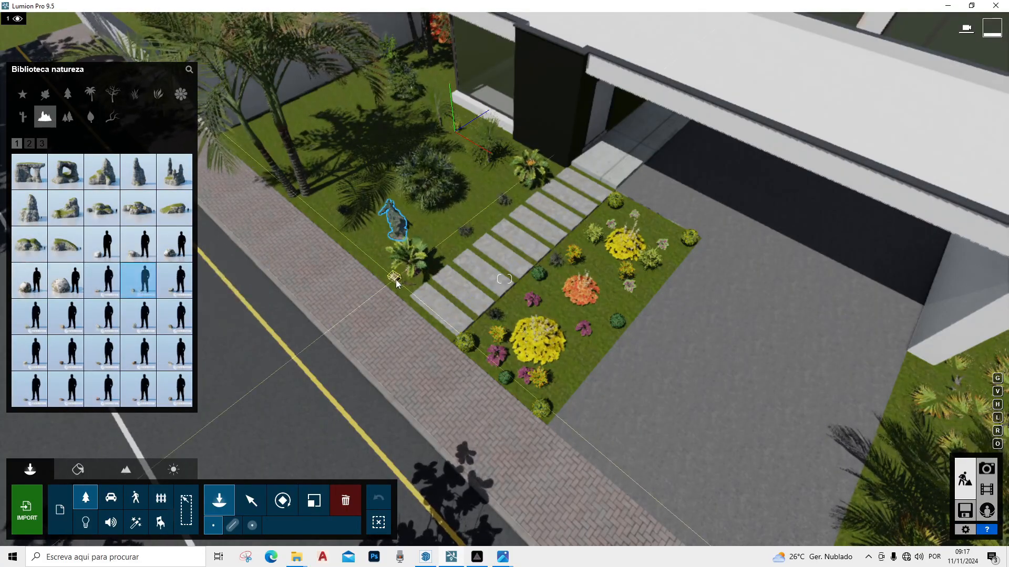
pyautogui.click(417, 247)
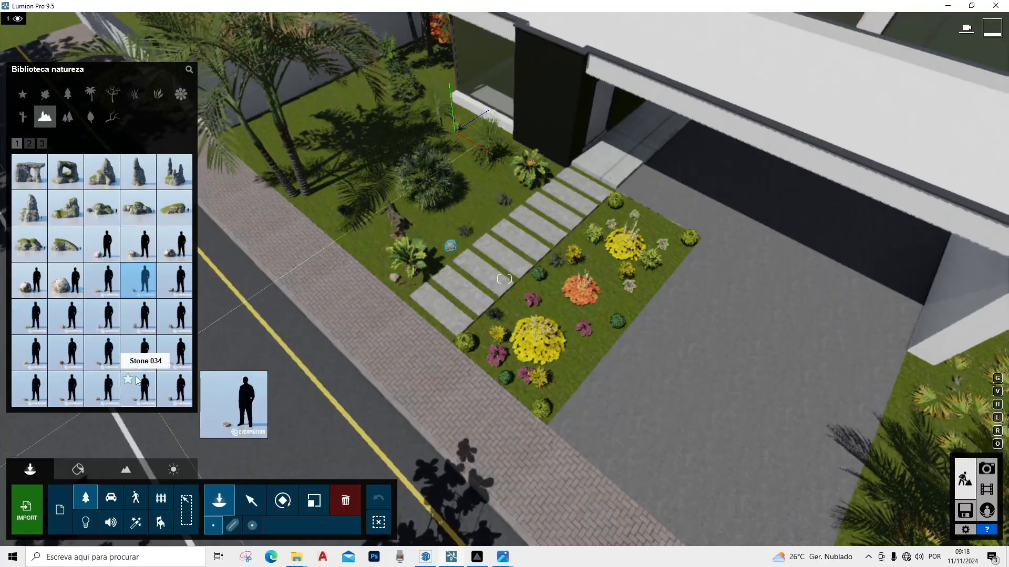
pyautogui.click(103, 353)
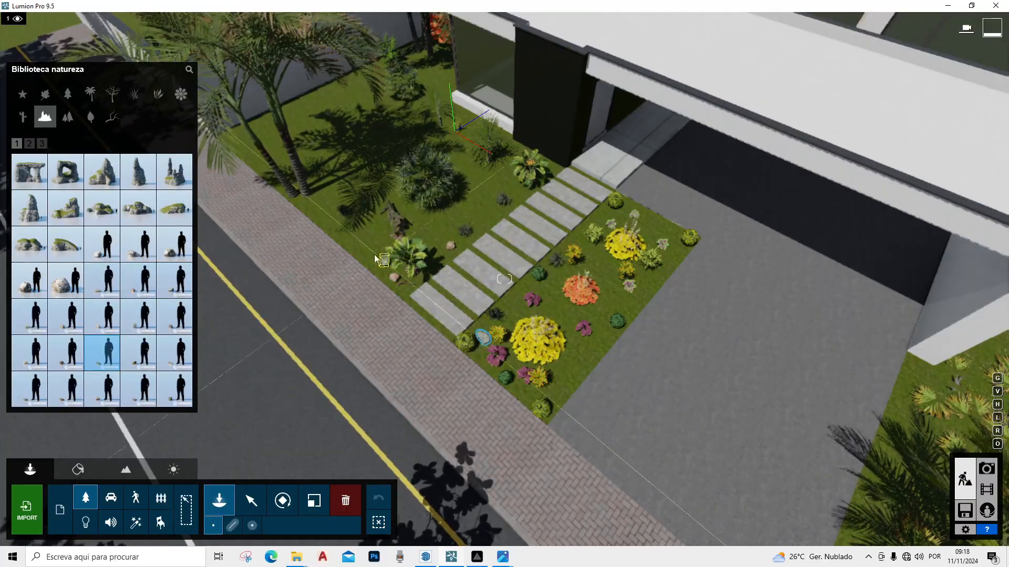
pyautogui.click(370, 248)
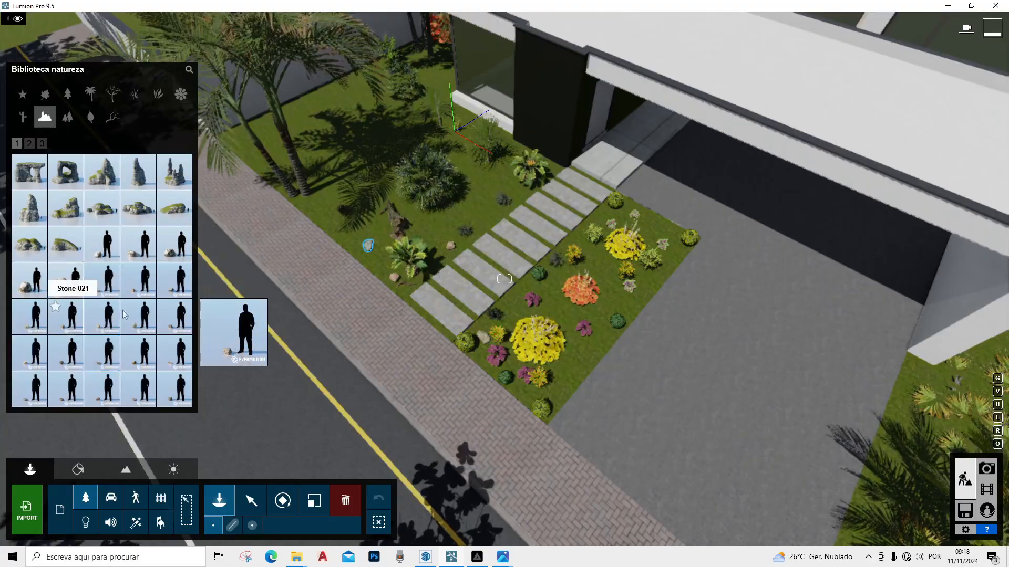
# Extend the stone cluster beside the leafy palm with Stone 021, Stone 033 and another small stone
pyautogui.click(65, 317)
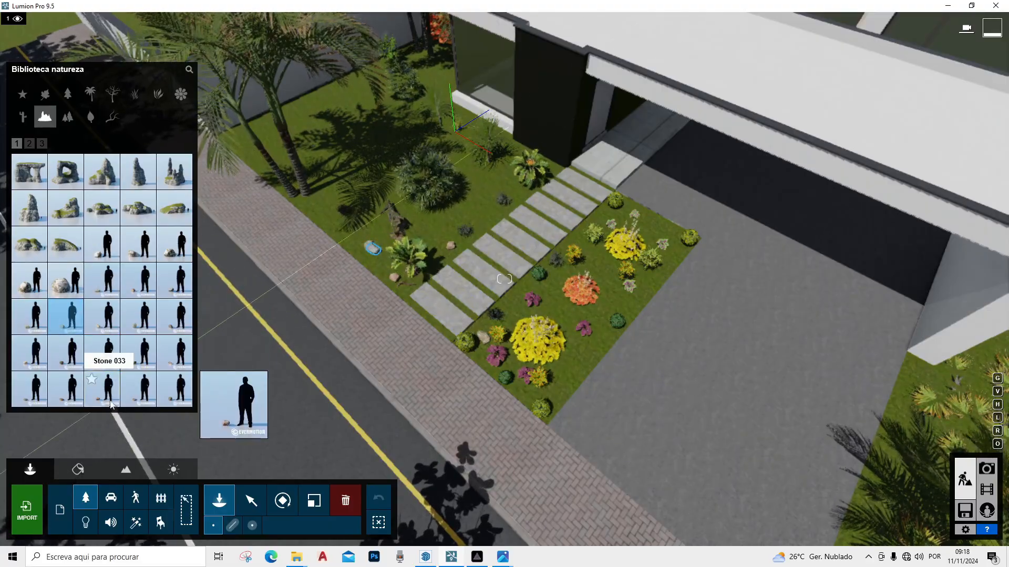
pyautogui.click(111, 404)
pyautogui.click(382, 240)
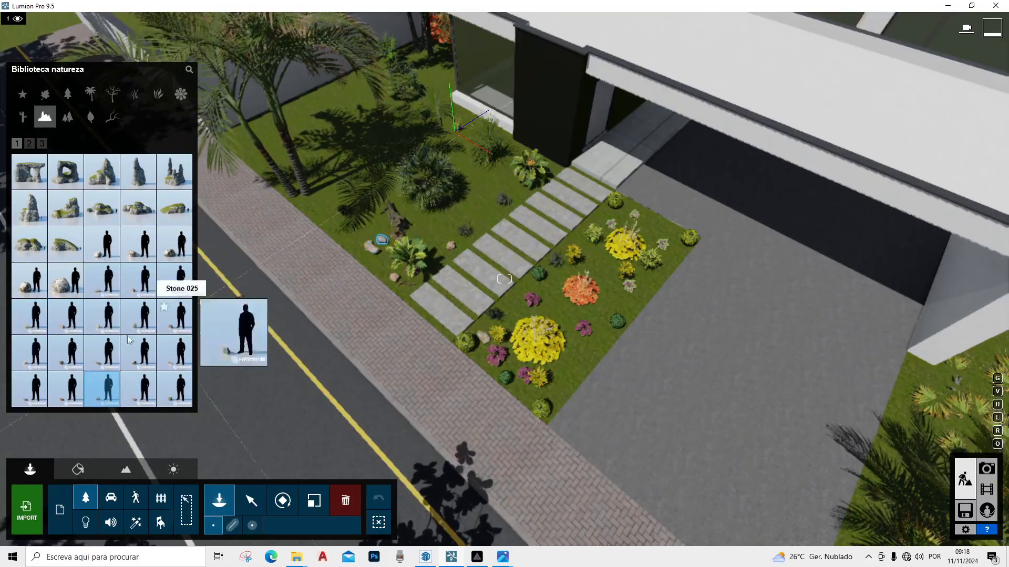
pyautogui.click(29, 389)
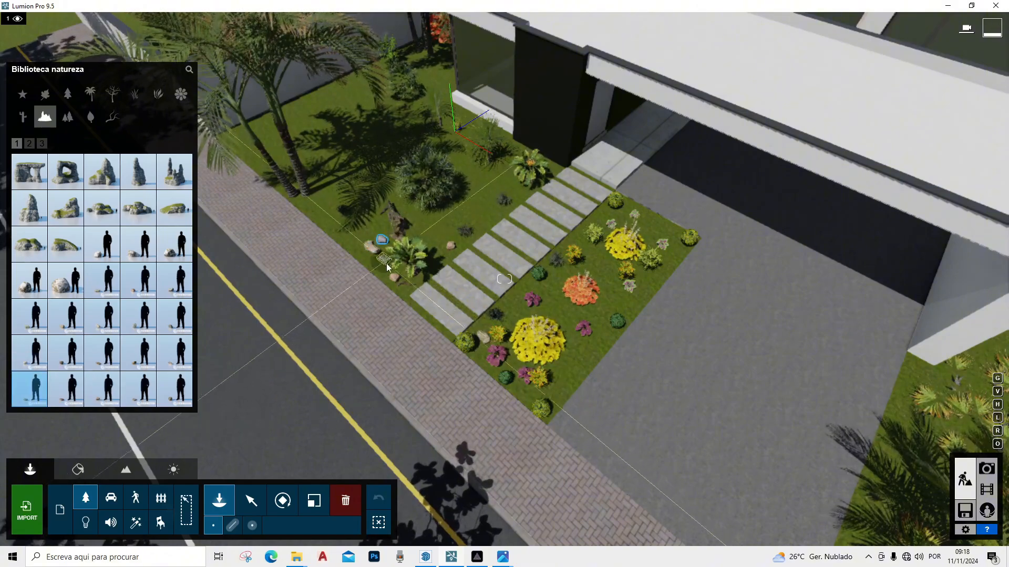
# Place Stone 015 boulders in the planting across the driveway and near the front window, and enlarge the one near the window
pyautogui.moveTo(683, 436); pyautogui.dragTo(788, 457, button='right')
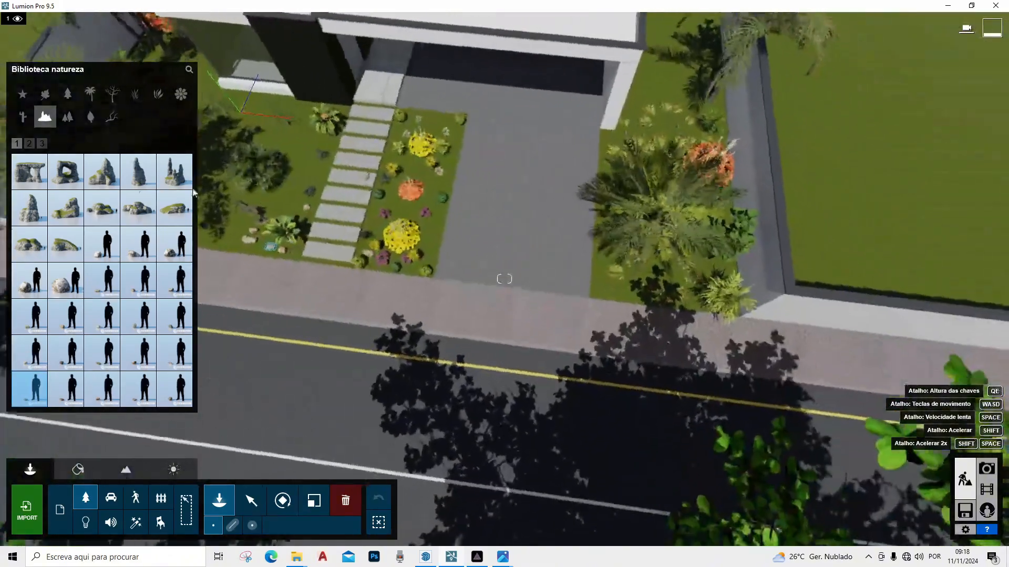
pyautogui.click(29, 295)
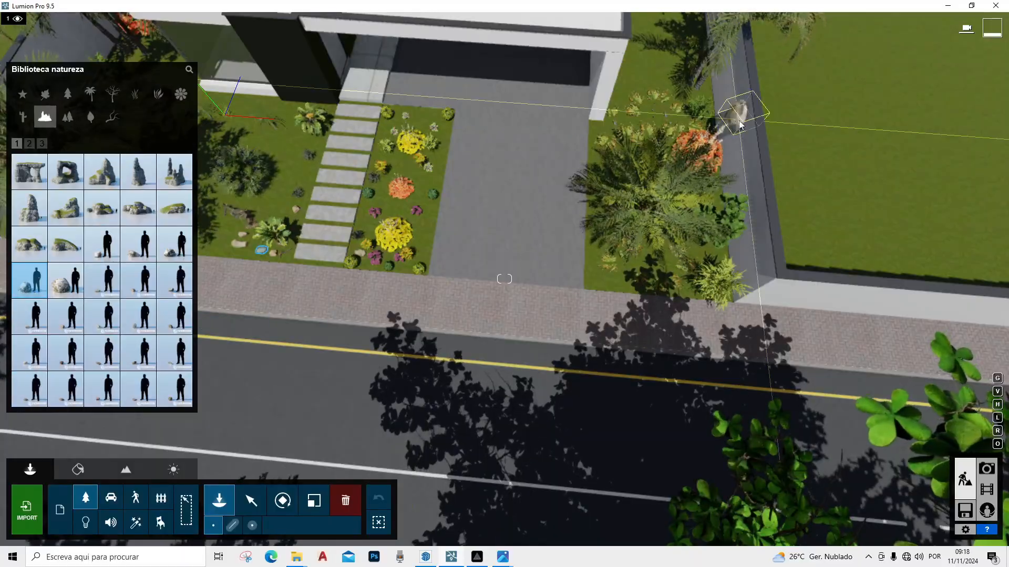
pyautogui.moveTo(409, 156); pyautogui.dragTo(479, 126, button='right')
pyautogui.click(471, 114)
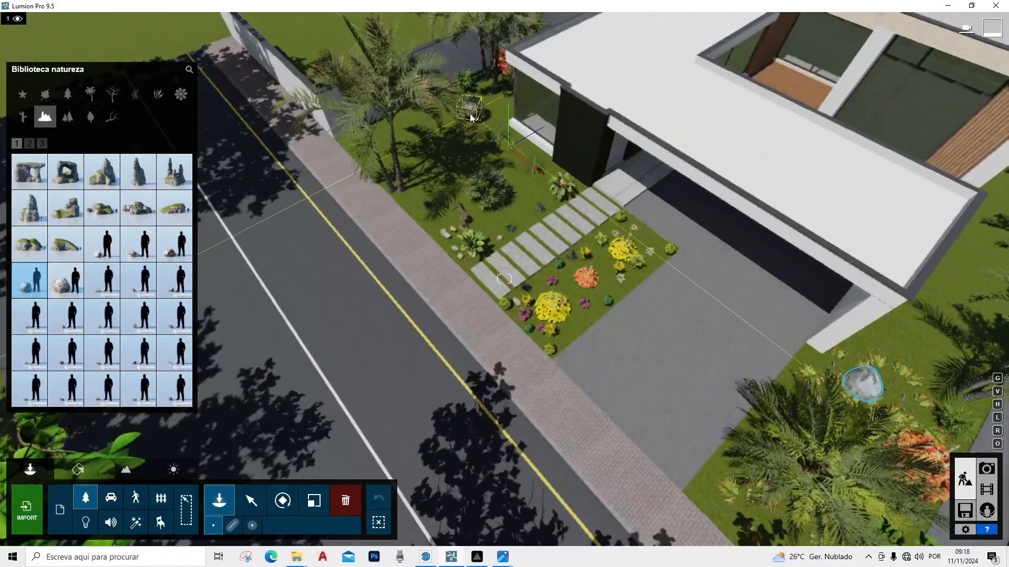
pyautogui.click(315, 502)
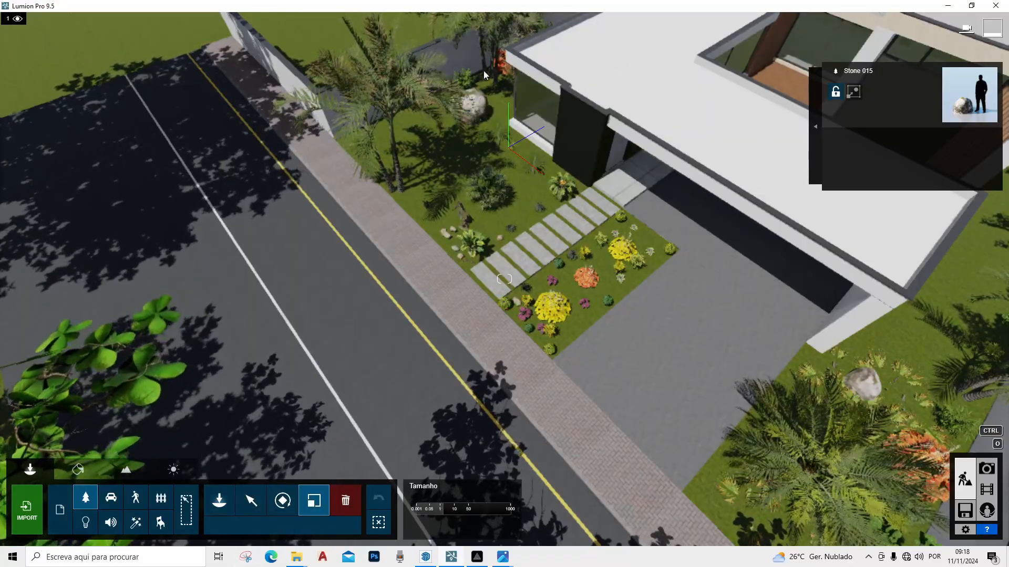
pyautogui.moveTo(470, 107); pyautogui.dragTo(476, 78)
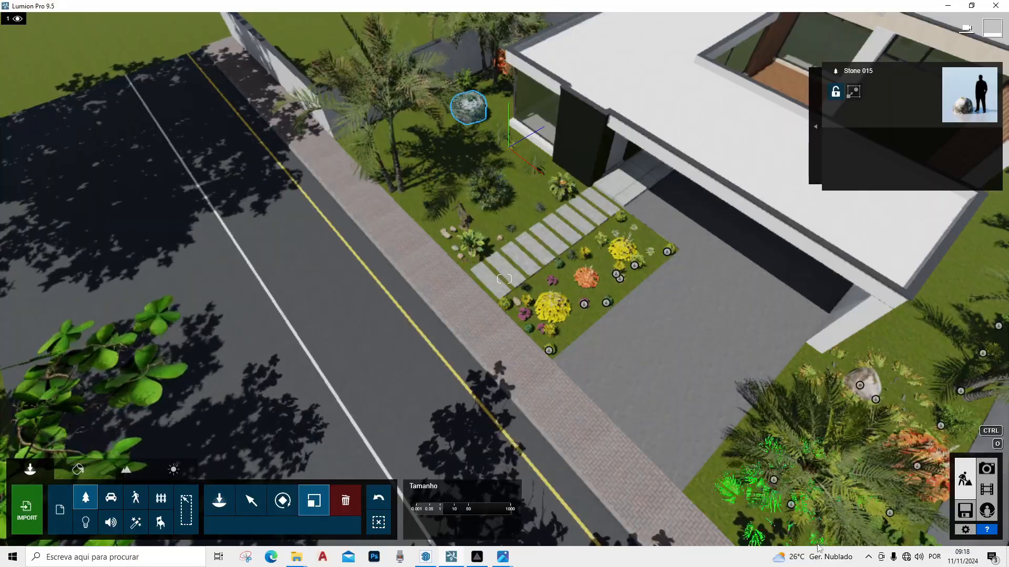
# Check the new plants and stones from the saved 1 - Foto view
pyautogui.click(986, 469)
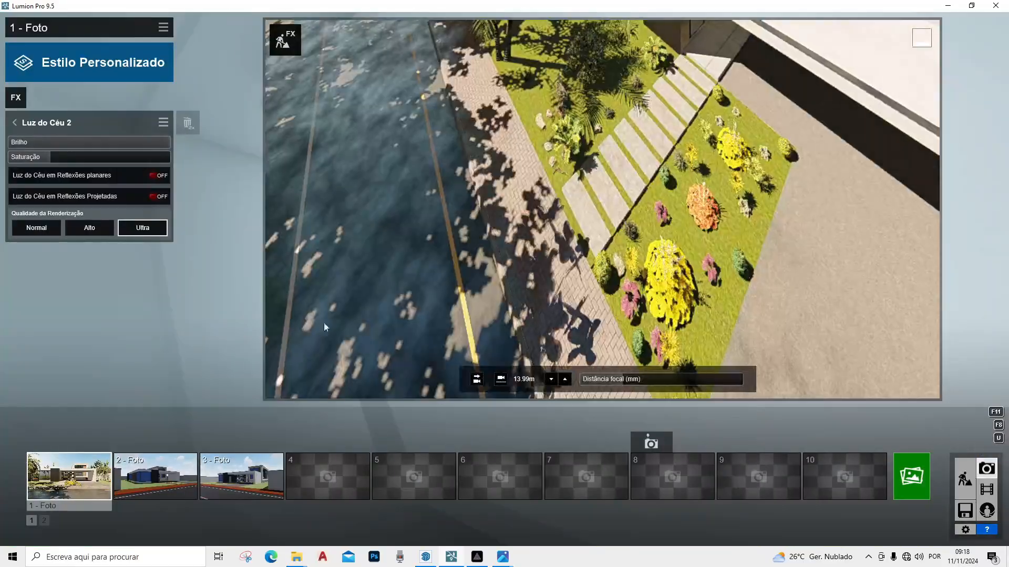
pyautogui.click(59, 488)
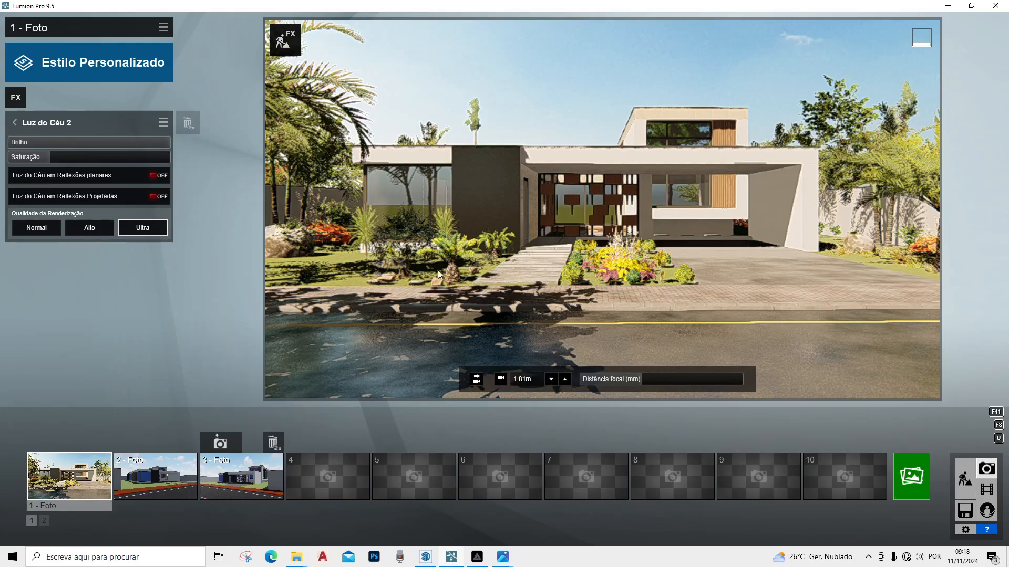
# Move the ChineseFanPalm S2 from in front of the window across the lawn toward the tall palms by the boundary wall
pyautogui.click(964, 480)
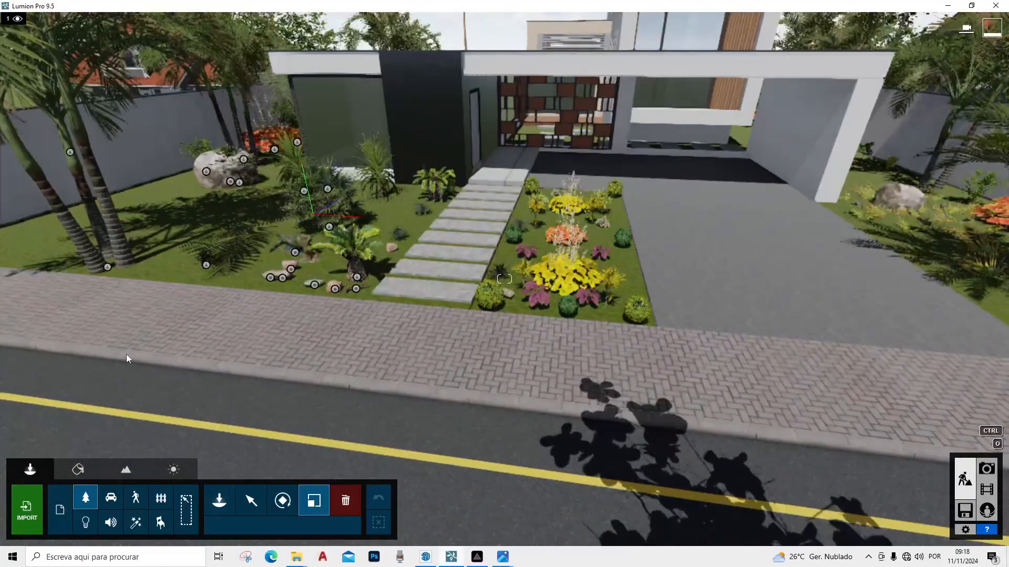
pyautogui.click(251, 500)
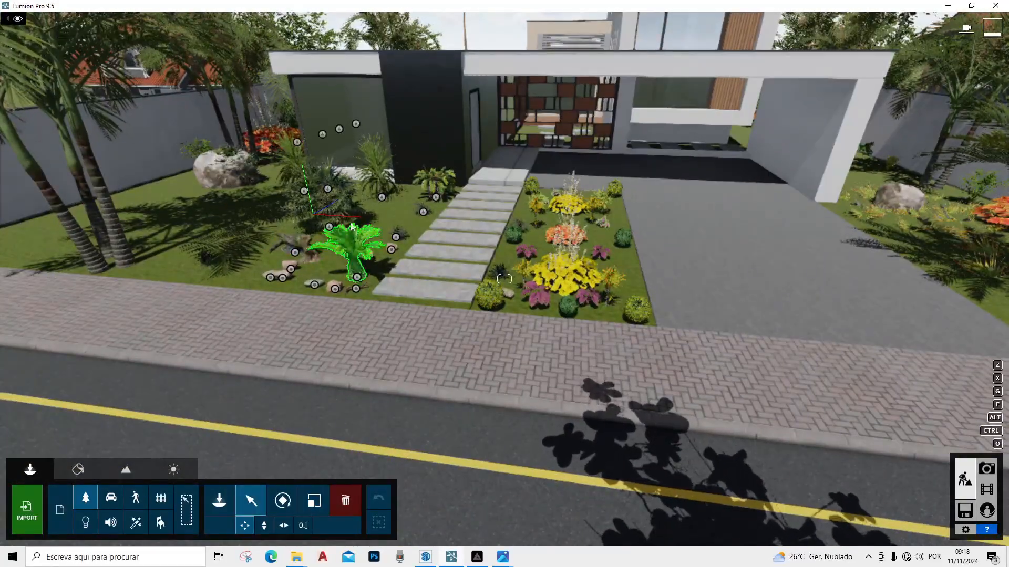
pyautogui.moveTo(328, 227); pyautogui.dragTo(193, 226)
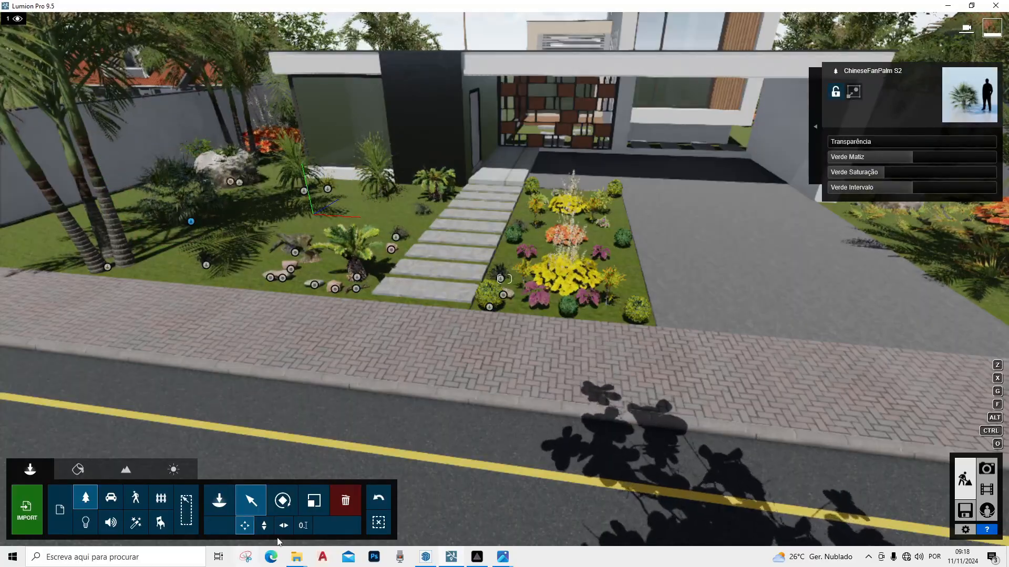
# Scale down the Cabbage Tree Small v02 by the dark wall and resize the Grass Green 001 x1 tuft near the window
pyautogui.click(314, 501)
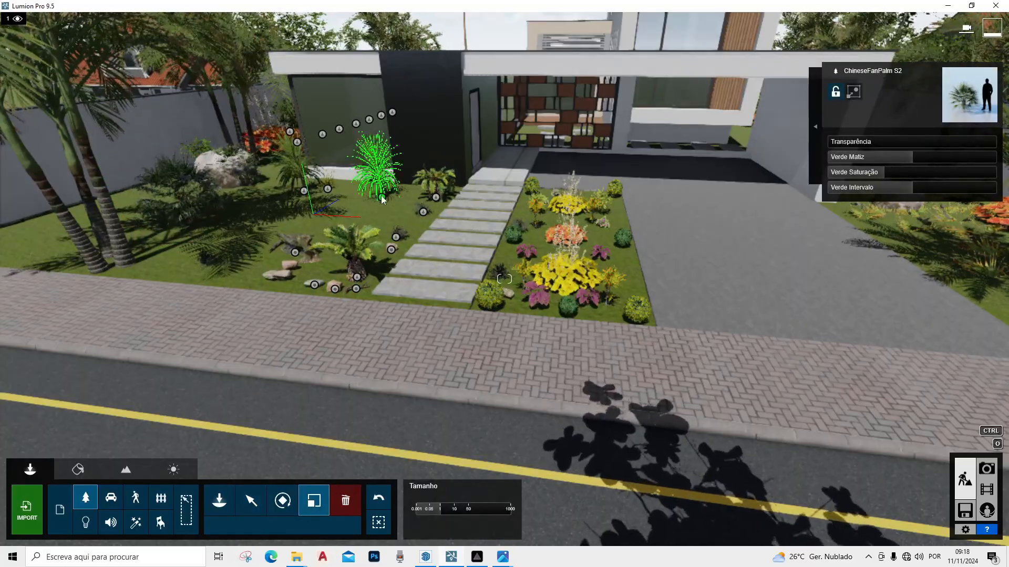
pyautogui.moveTo(381, 197); pyautogui.dragTo(385, 219)
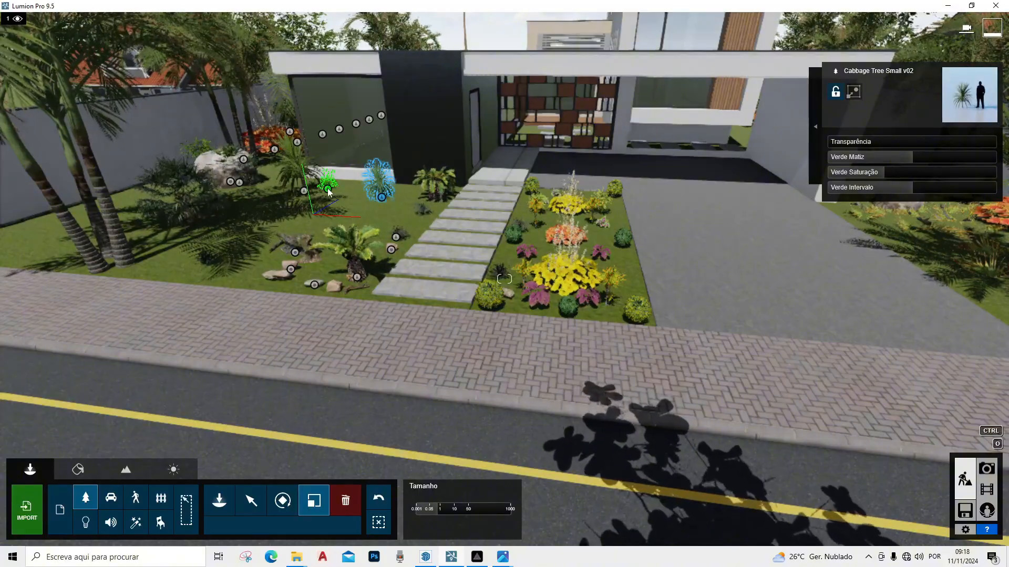
pyautogui.click(327, 189)
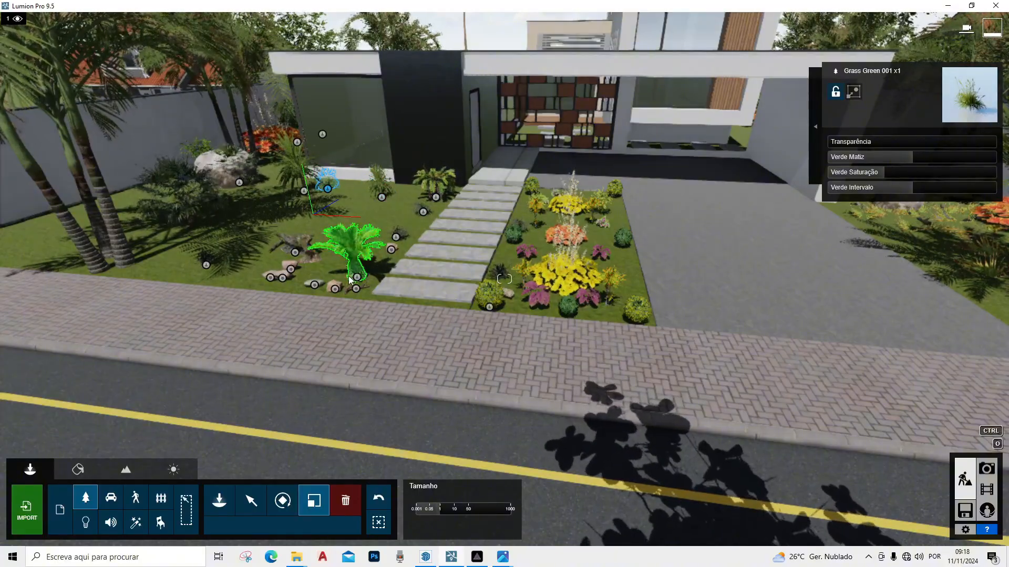
# Enlarge the SagoPalm 002 slightly and move it from the stone cluster to just in front of the boulder
pyautogui.moveTo(356, 277); pyautogui.dragTo(352, 258)
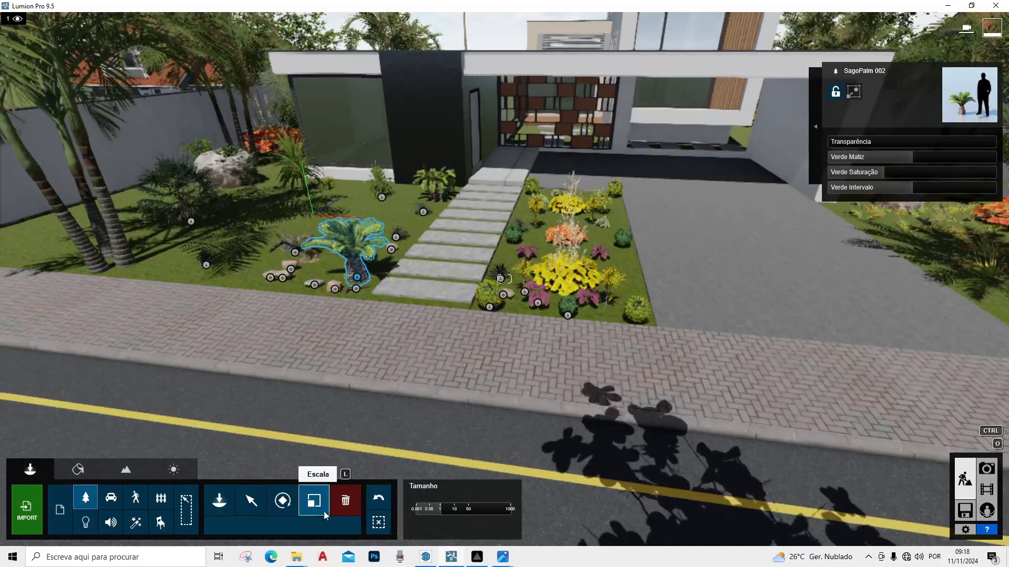
pyautogui.click(251, 501)
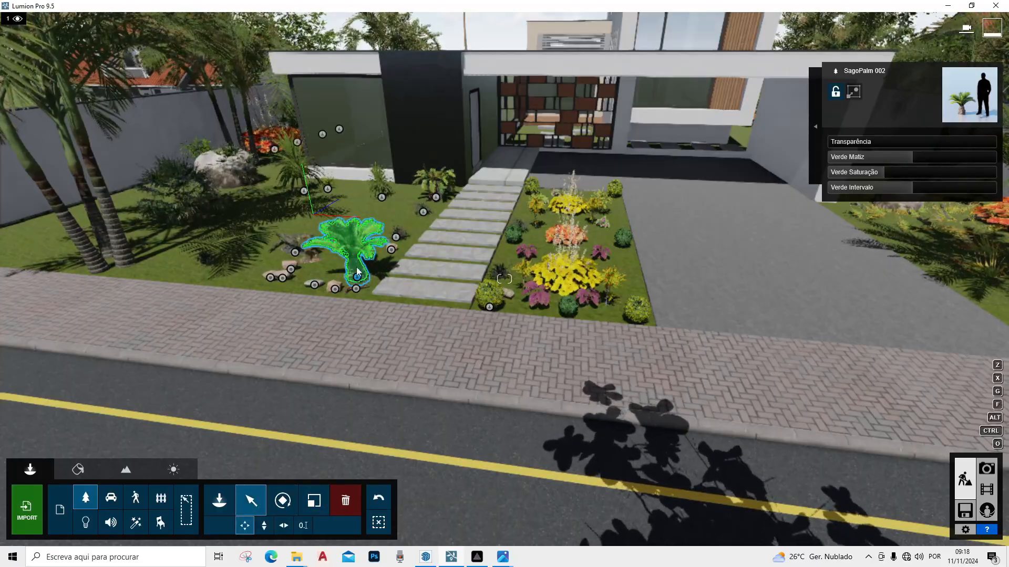
pyautogui.moveTo(357, 277); pyautogui.dragTo(252, 199)
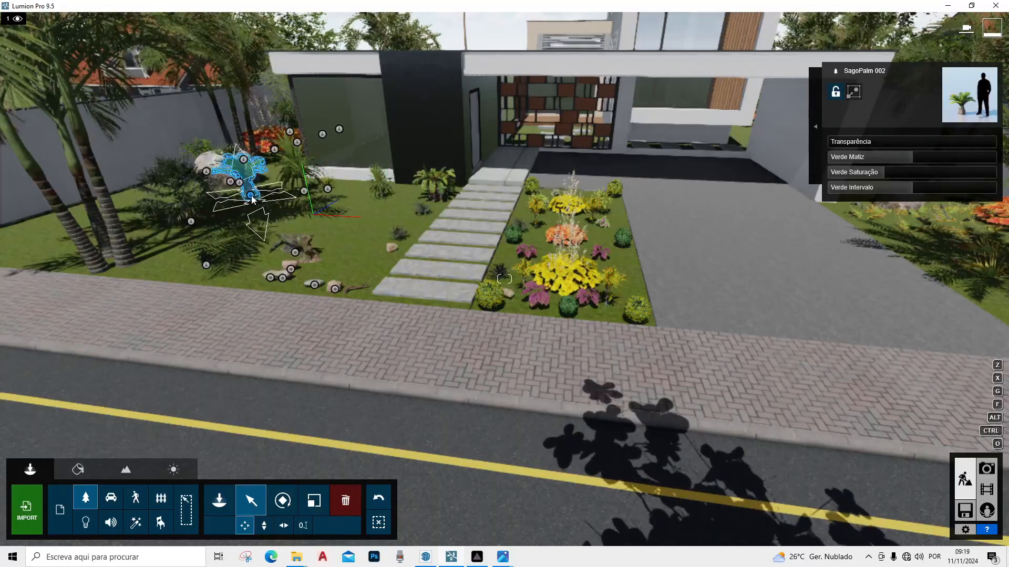
# Look through the palms in the nature library and review the rearranged front lawn in the 1 - Foto view
pyautogui.click(219, 498)
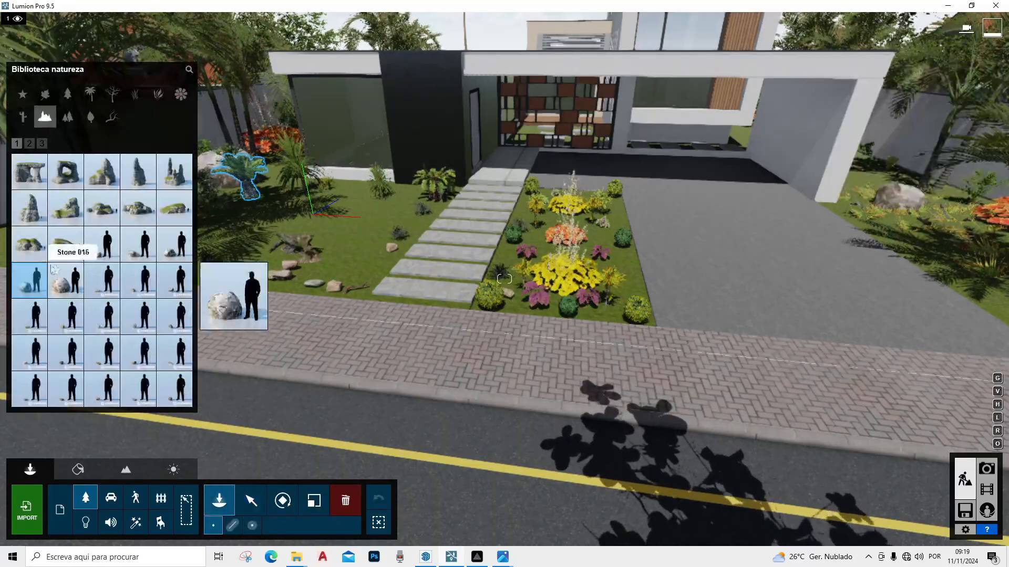
pyautogui.click(87, 93)
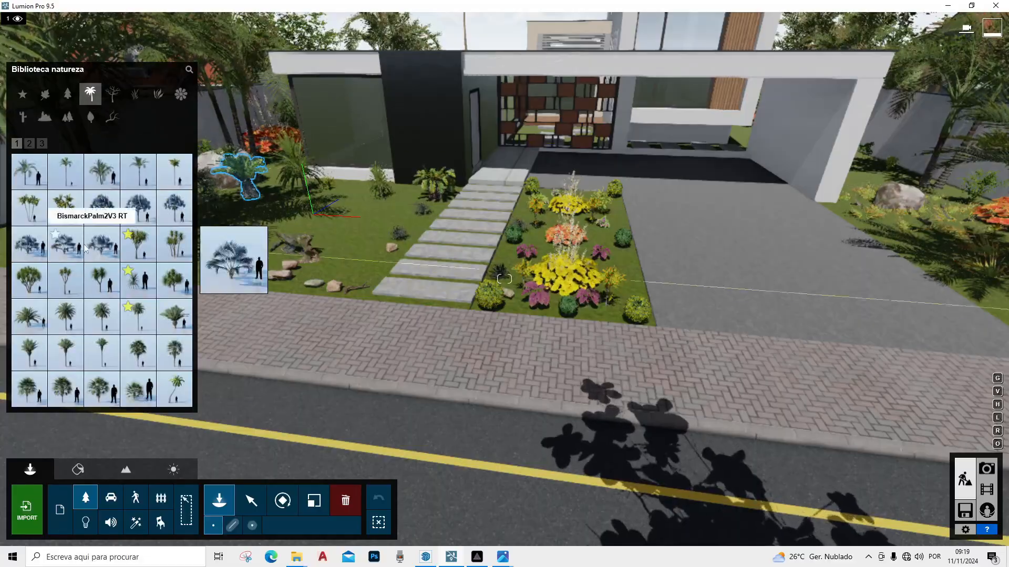
pyautogui.click(987, 469)
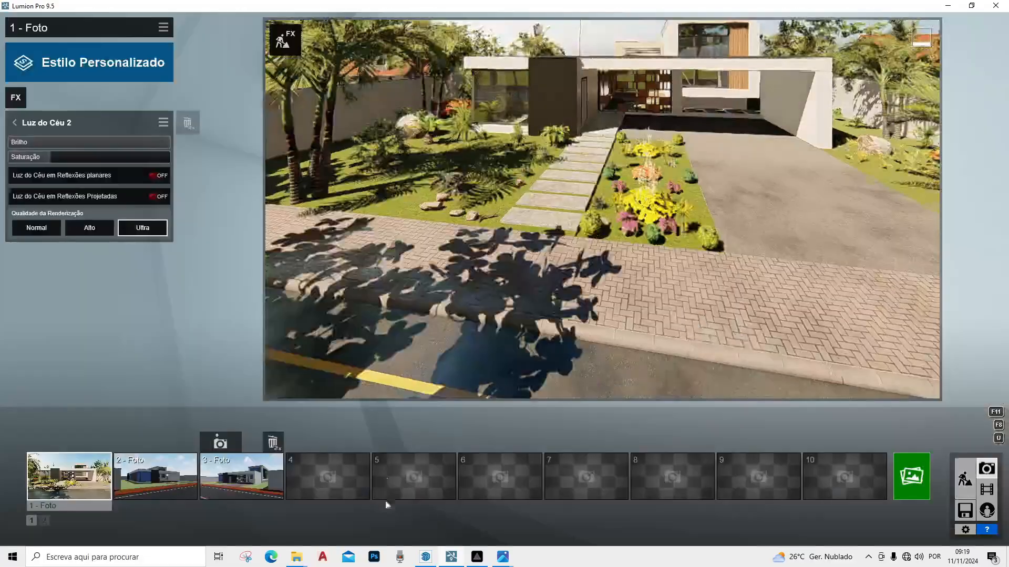
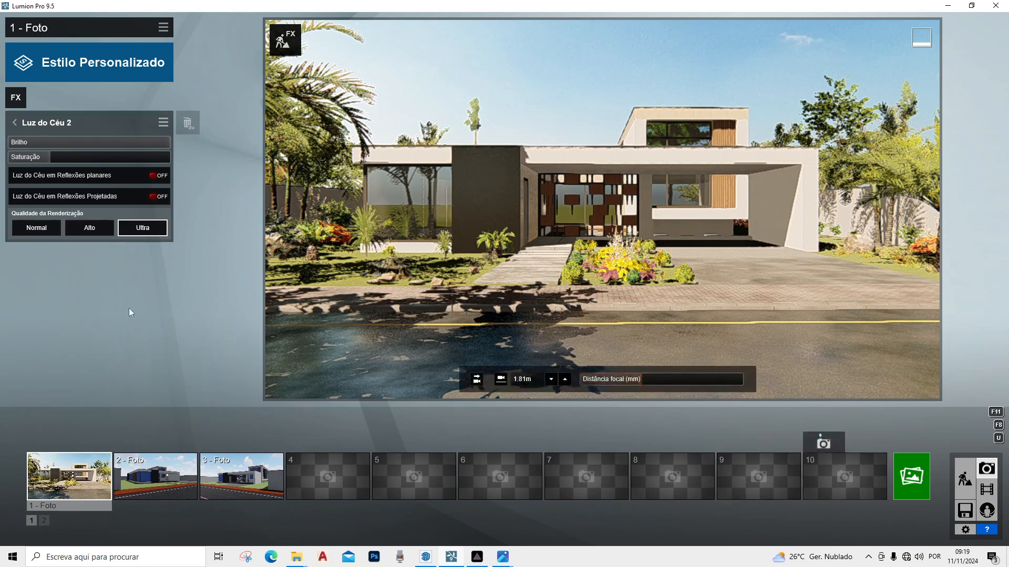
# Place the SUV HD 004 from the transport library's SUVs on the driveway under the carport, after previewing other SUV models
pyautogui.click(965, 481)
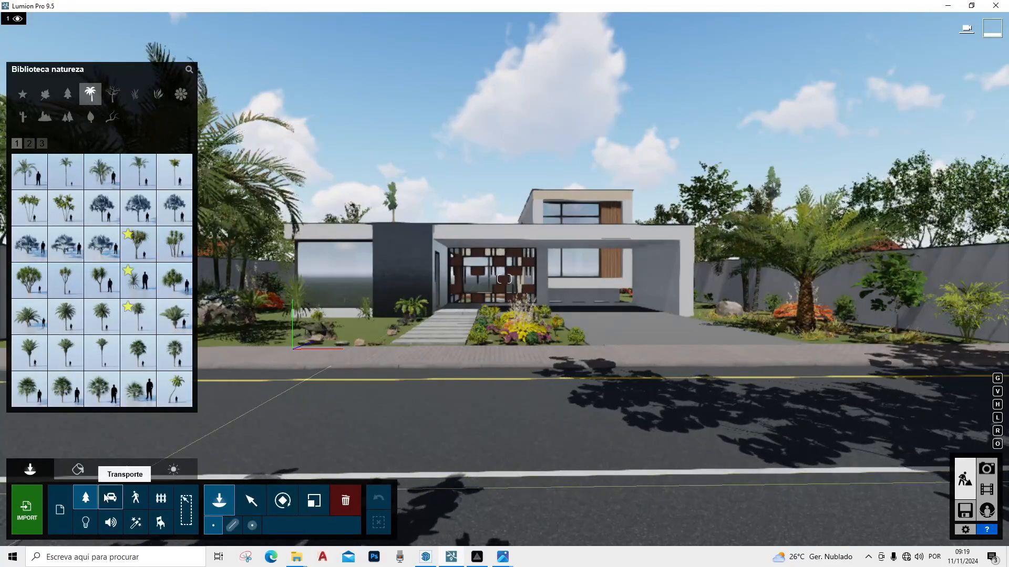
pyautogui.click(111, 498)
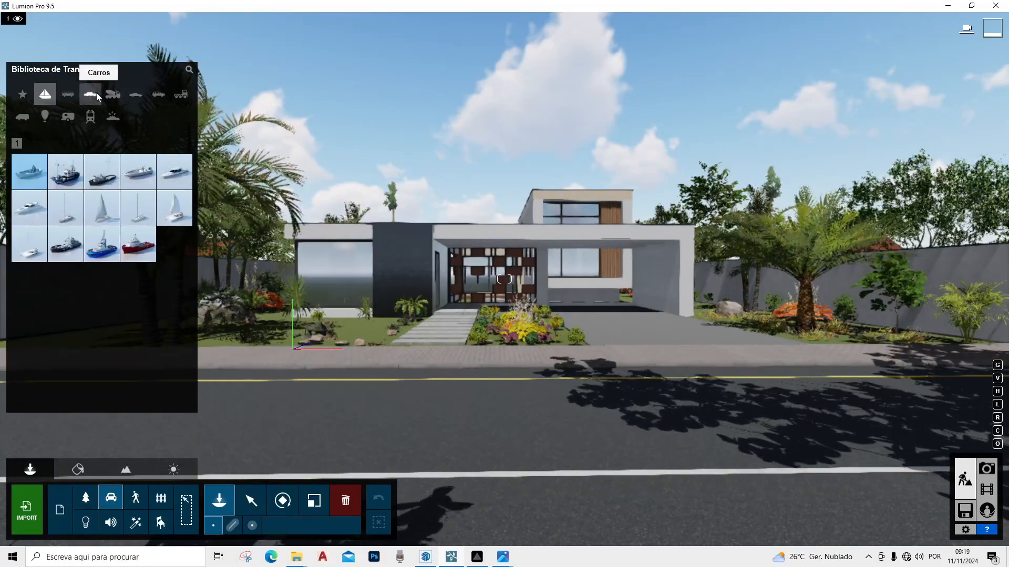
pyautogui.click(137, 95)
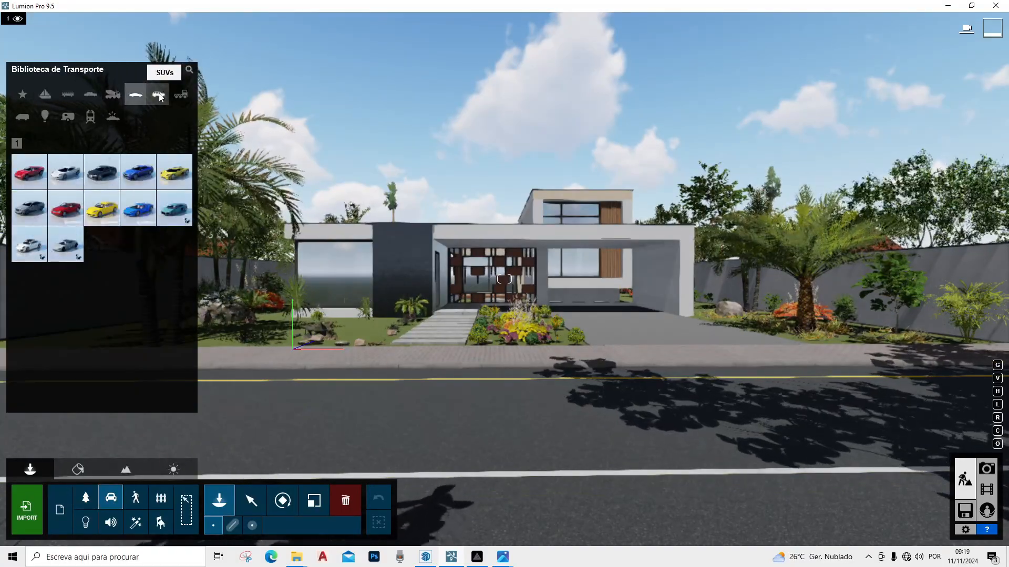
pyautogui.click(157, 96)
pyautogui.moveTo(100, 215)
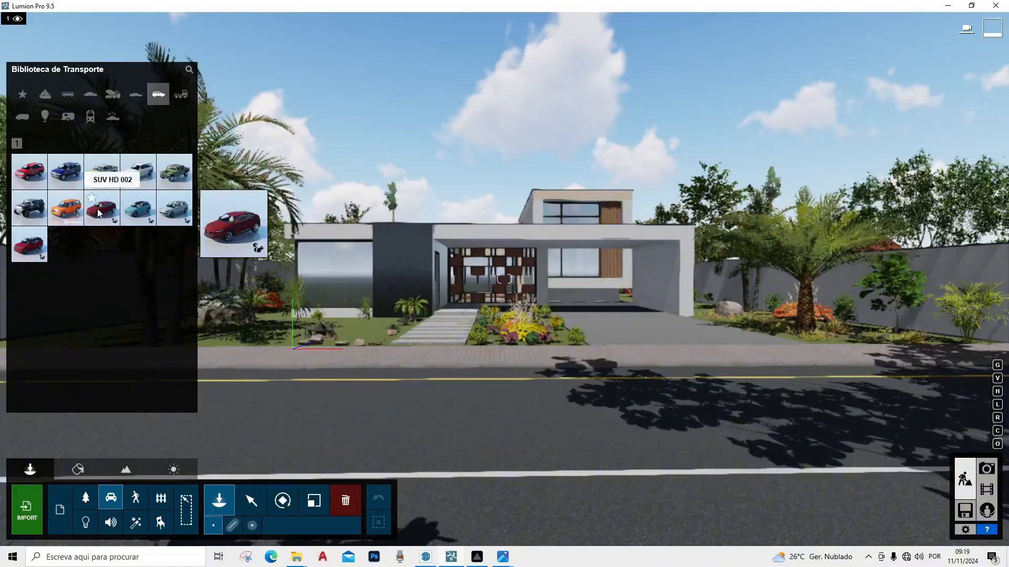
pyautogui.click(37, 256)
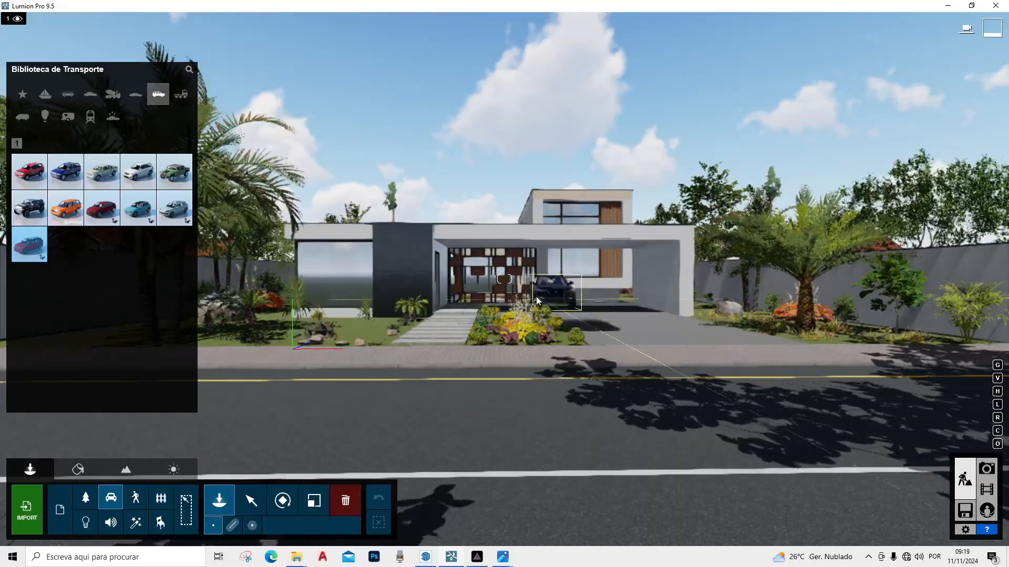
pyautogui.click(138, 216)
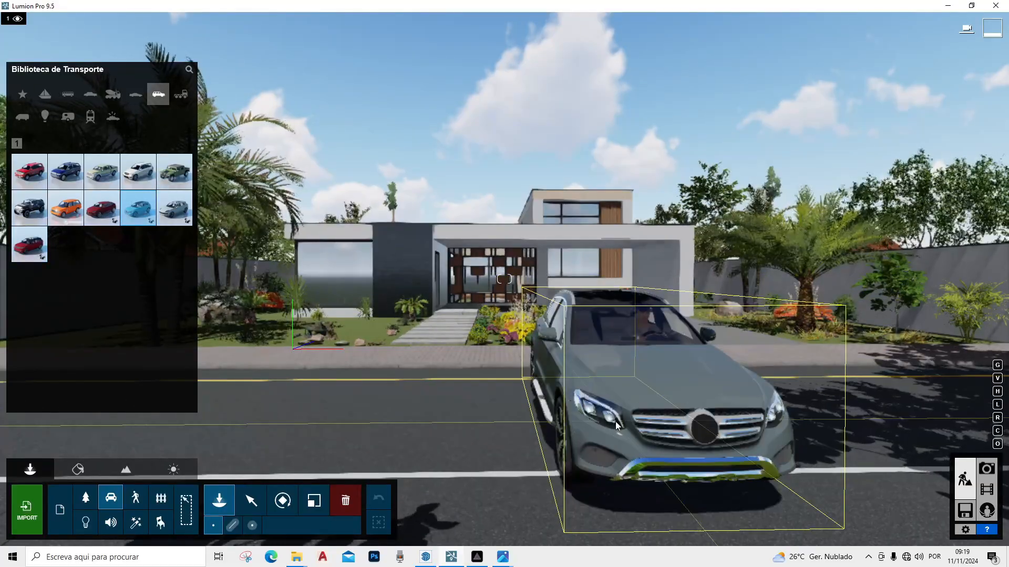
pyautogui.scroll(2, 563, 418)
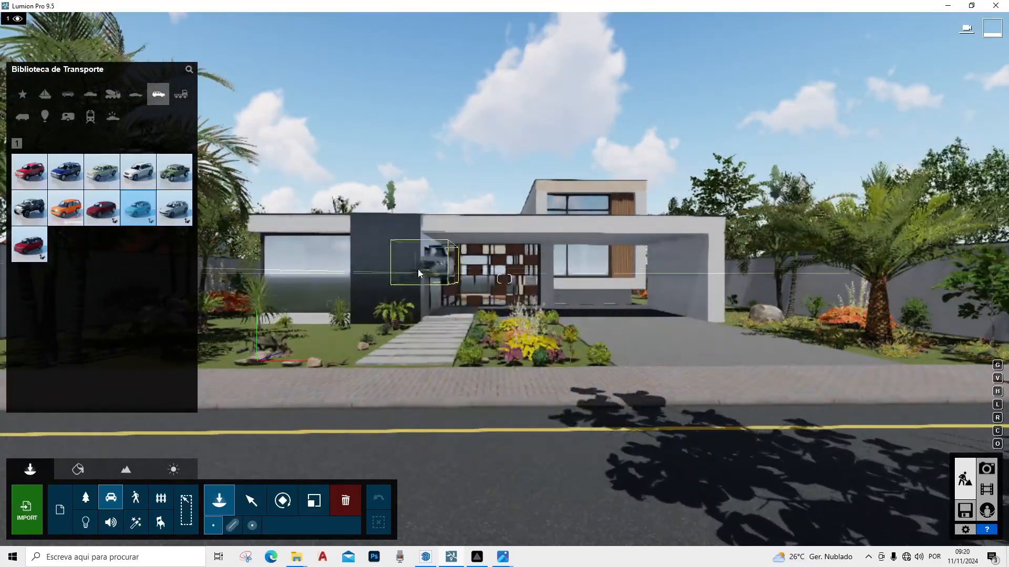
pyautogui.click(174, 213)
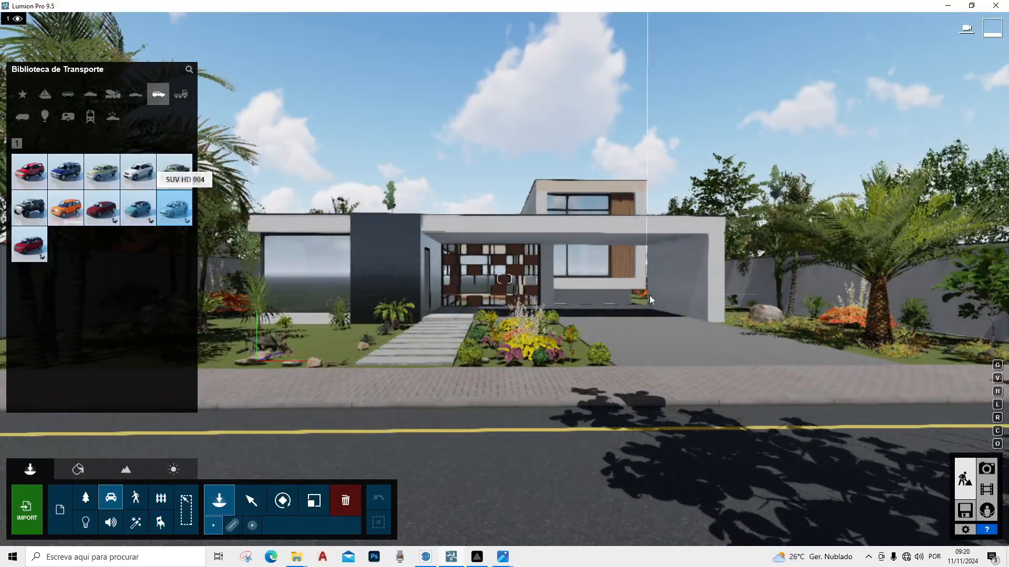
pyautogui.scroll(2, 636, 319)
pyautogui.press('w')
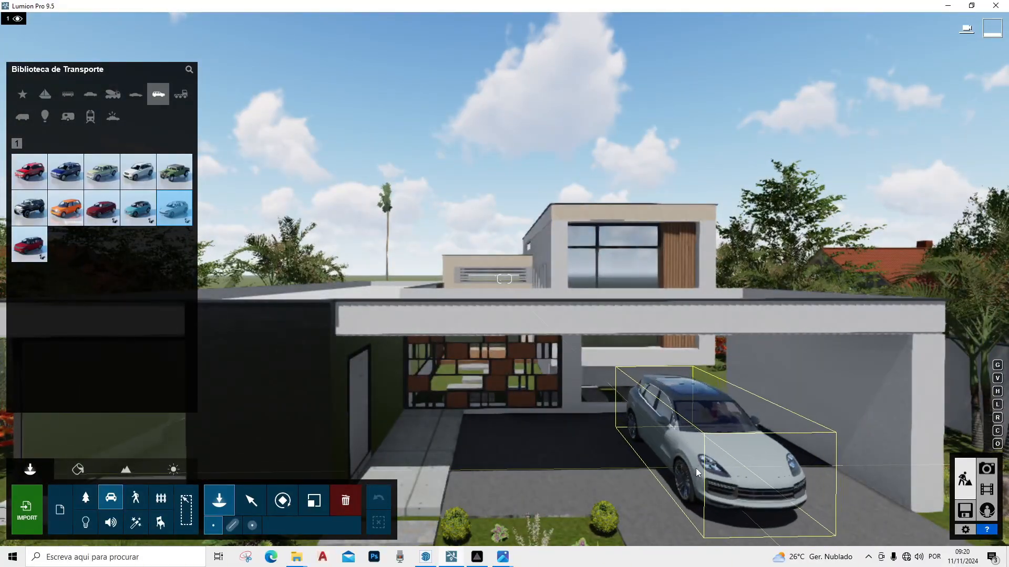
pyautogui.click(699, 467)
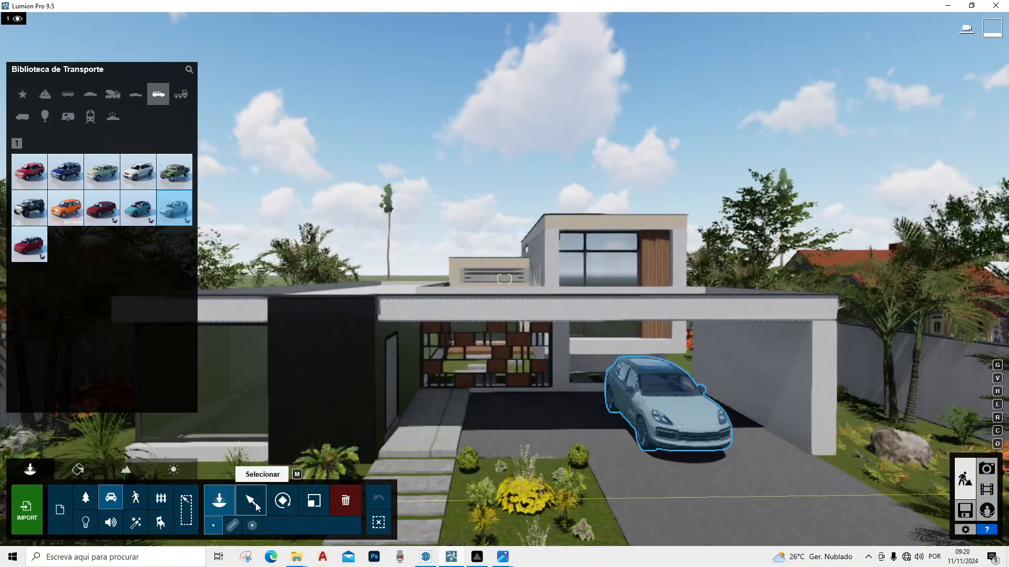
# Change the SUV HD 004's paint to pure white and hide its driver
pyautogui.click(251, 502)
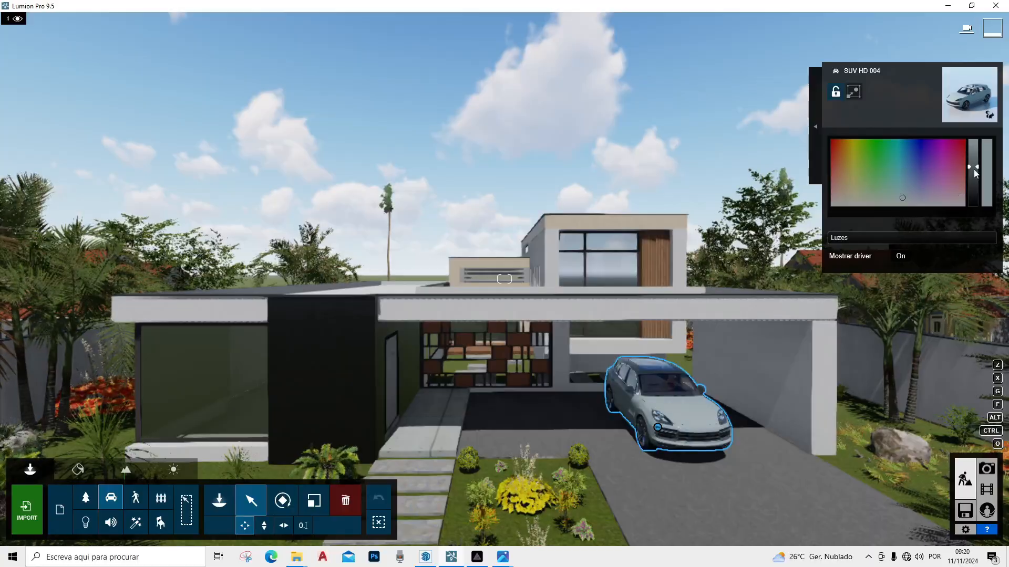
pyautogui.moveTo(973, 165); pyautogui.dragTo(973, 140)
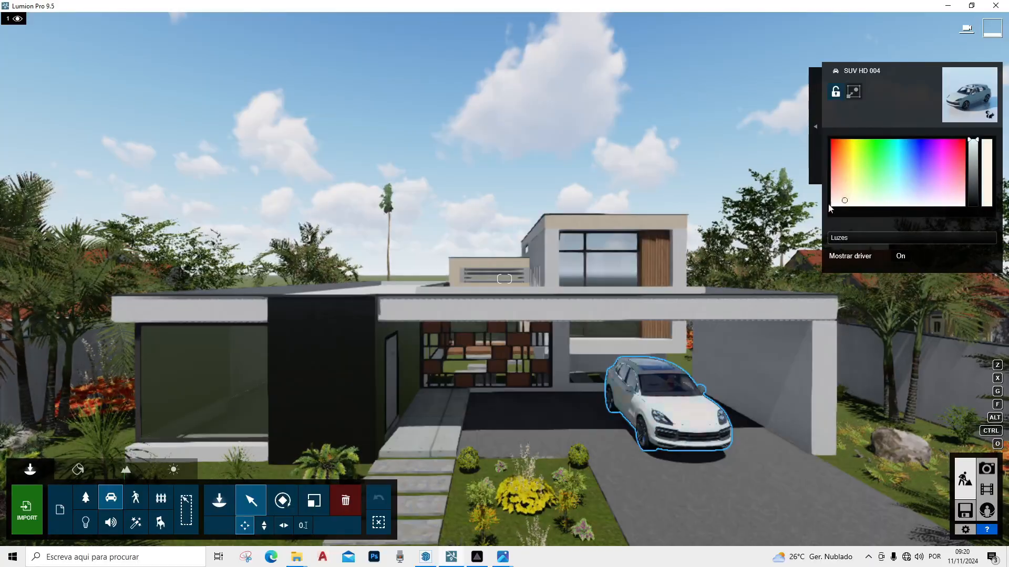
pyautogui.moveTo(922, 182); pyautogui.dragTo(832, 206)
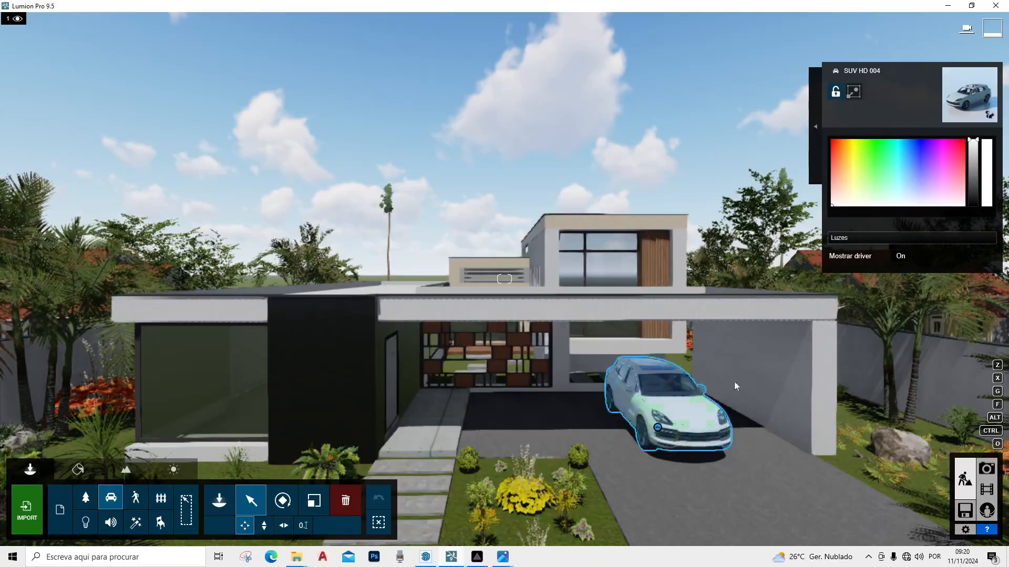
pyautogui.scroll(5, 704, 373)
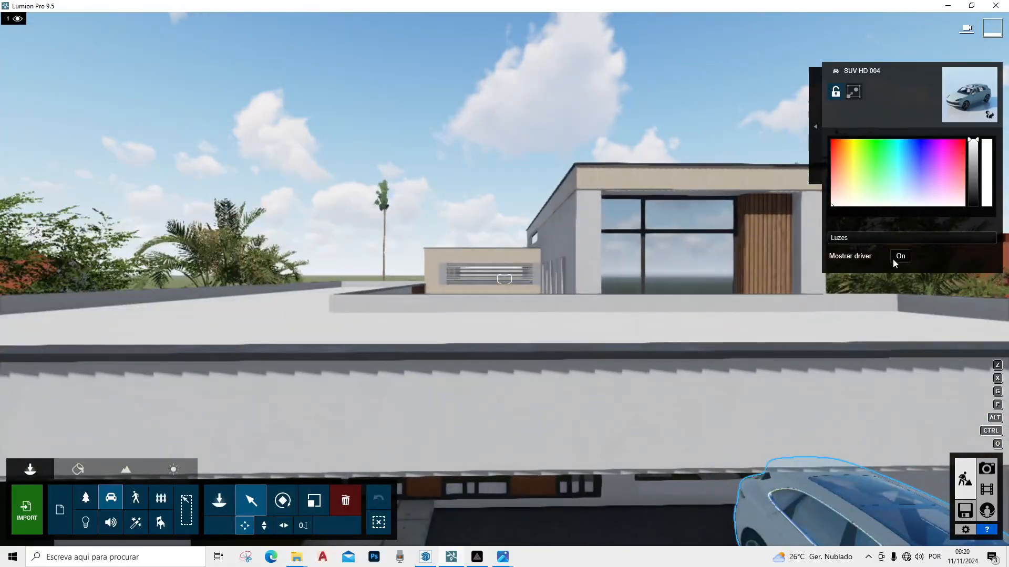
pyautogui.scroll(-5, 813, 206)
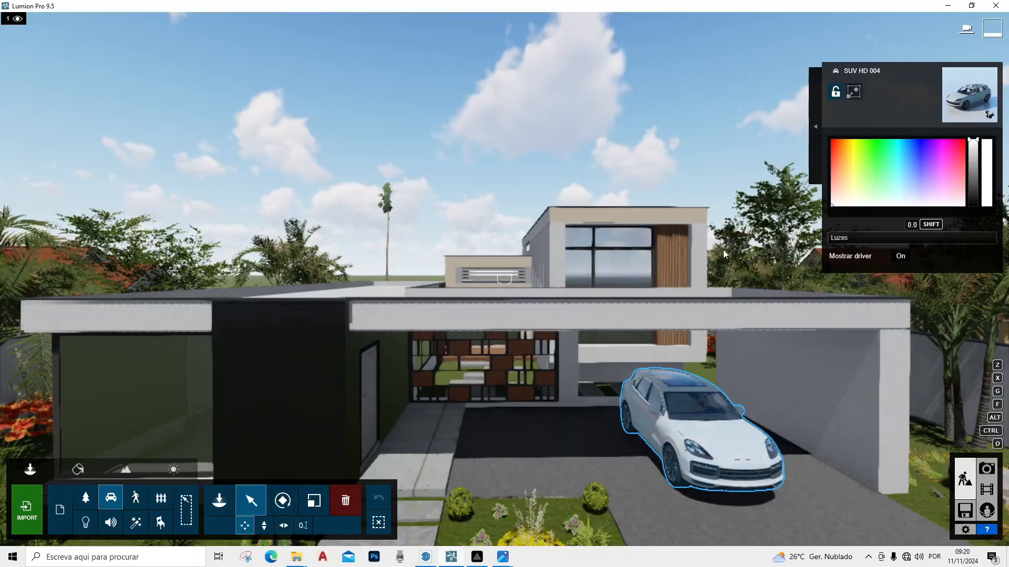
pyautogui.click(900, 256)
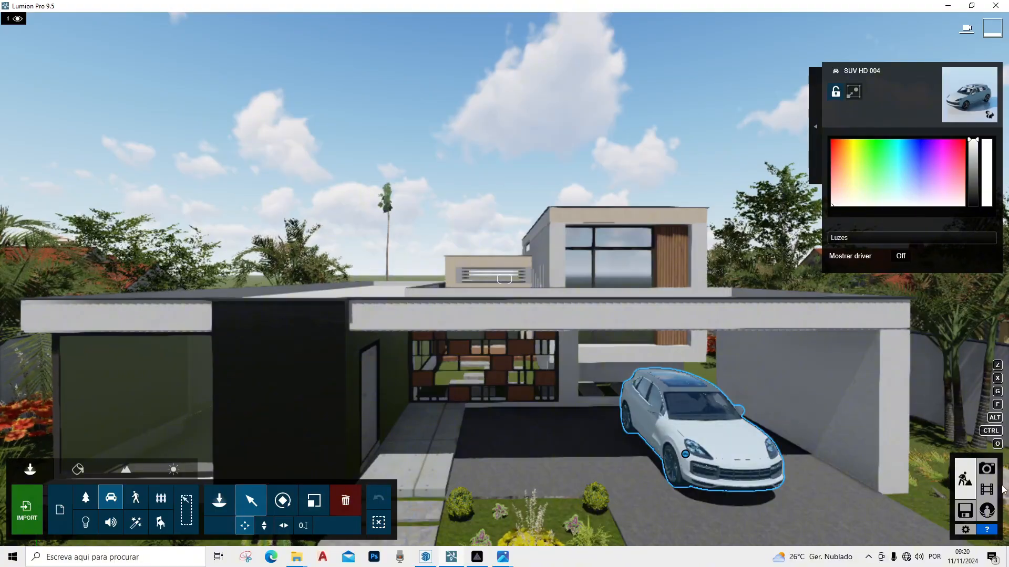
# Check the white SUV in the carport from the 1 - Foto camera view
pyautogui.click(987, 469)
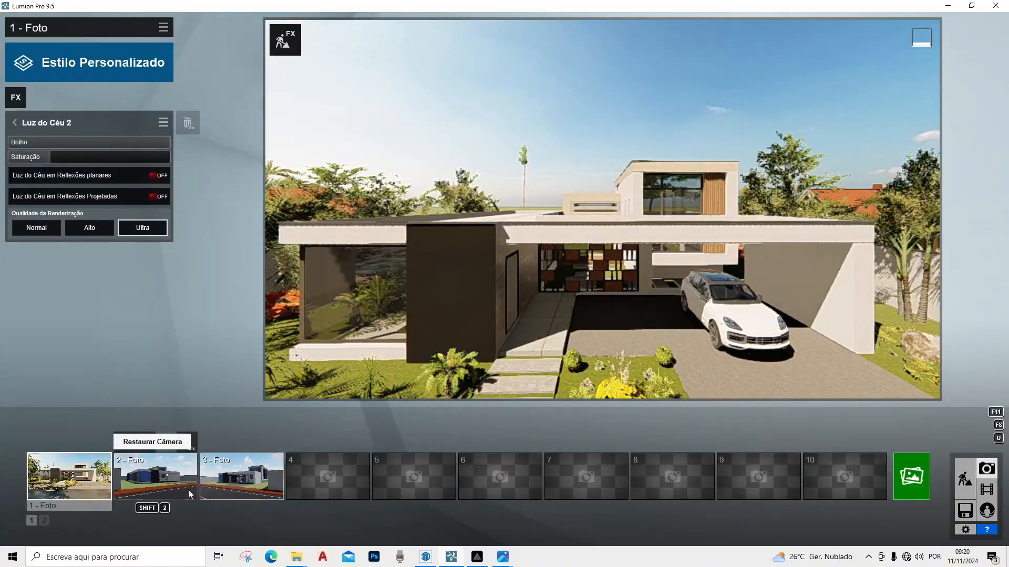
pyautogui.click(67, 475)
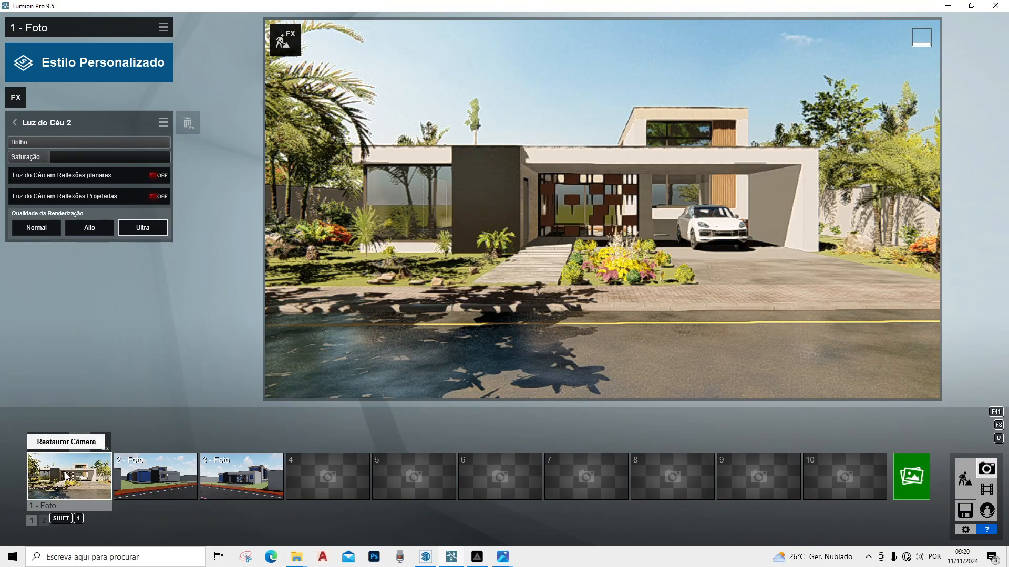
pyautogui.moveTo(241, 476)
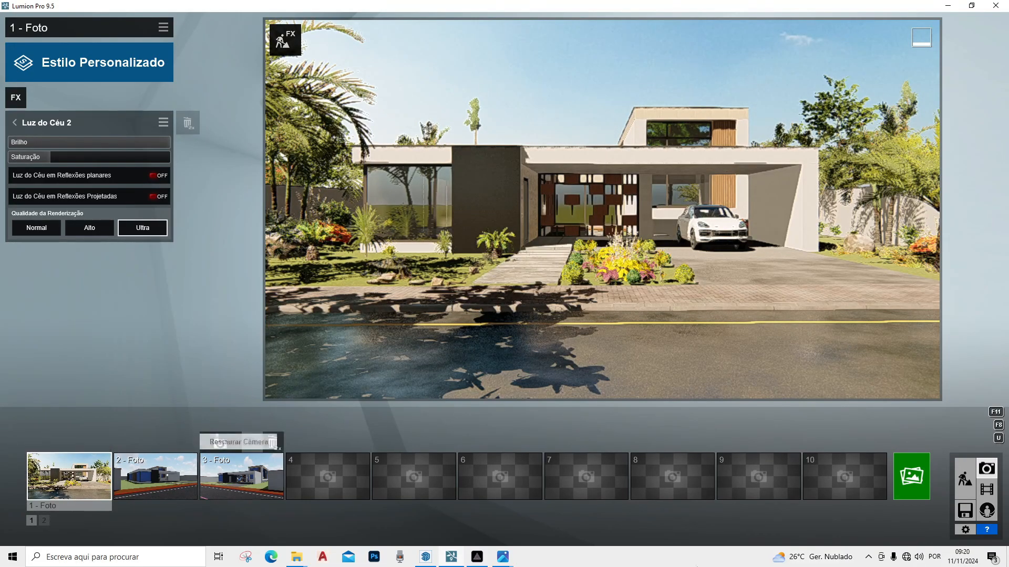
# Move the white SUV across the carport toward the entrance walkway, freeing the parking space beside the side wall
pyautogui.click(964, 479)
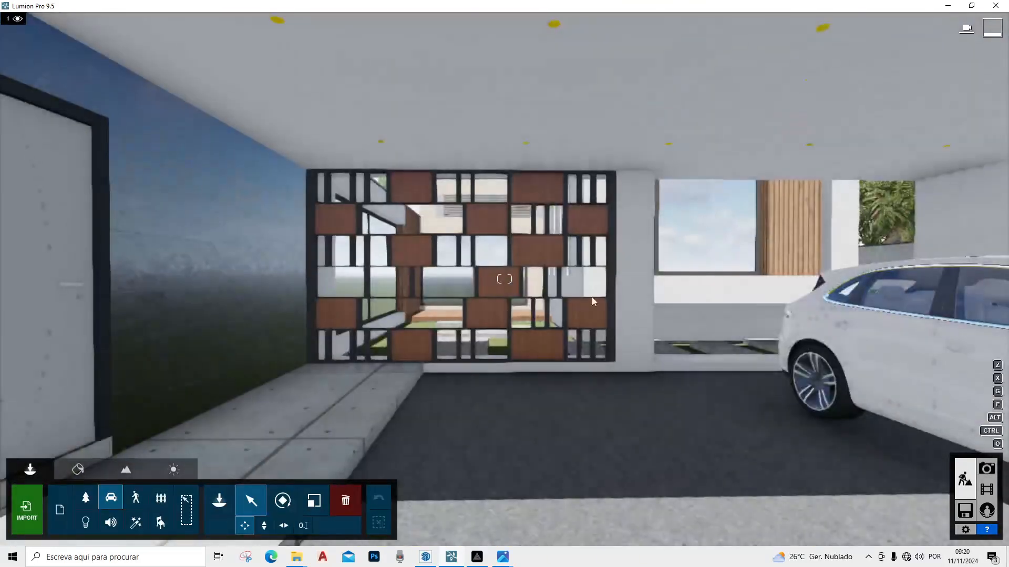
pyautogui.press('s')
pyautogui.press('q')
pyautogui.moveTo(591, 297); pyautogui.dragTo(640, 426, button='right')
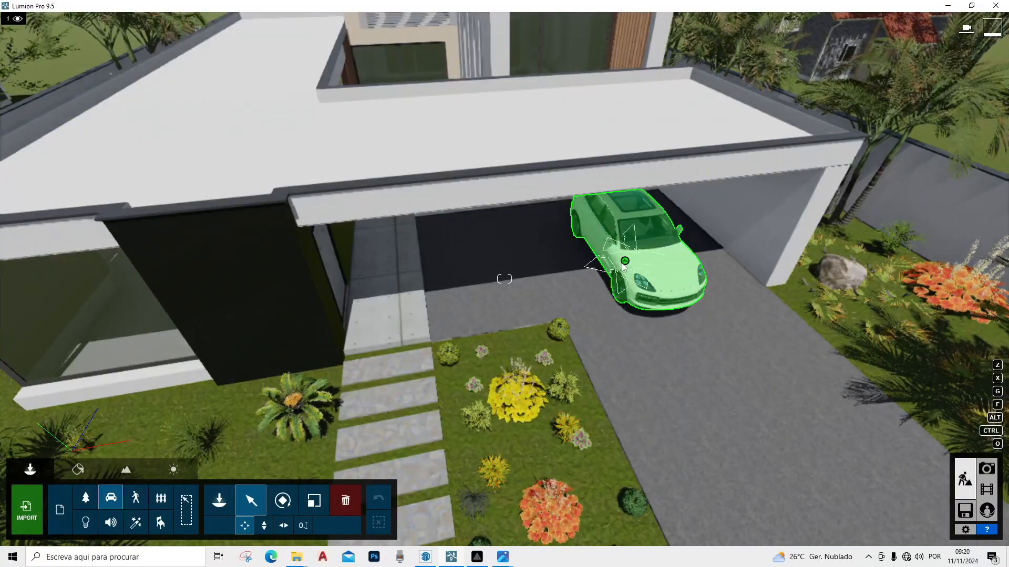
pyautogui.moveTo(625, 261); pyautogui.dragTo(529, 262)
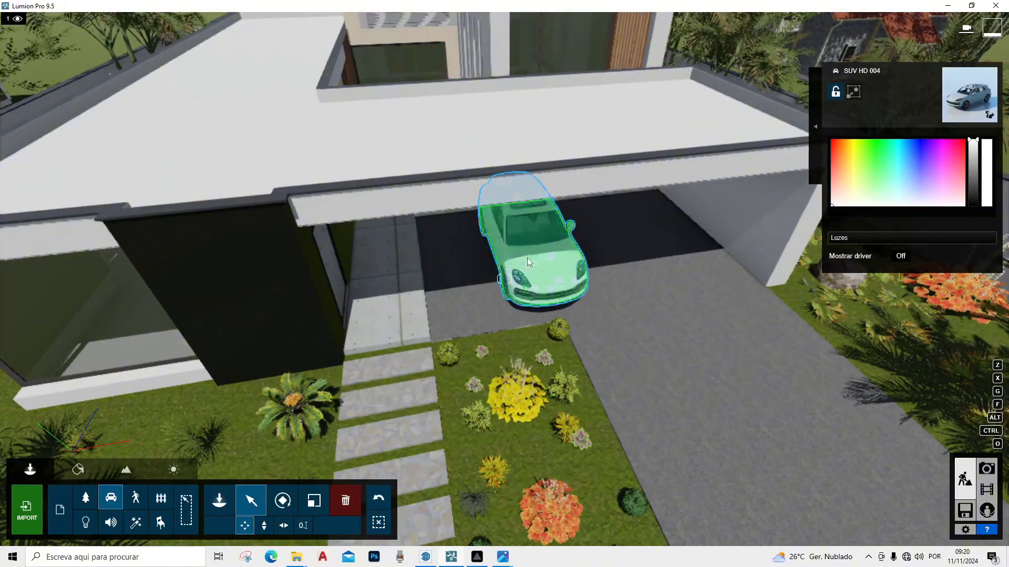
# Place a second, black SUV beside the white one under the carport and check both in the 1 - Foto view
pyautogui.click(219, 501)
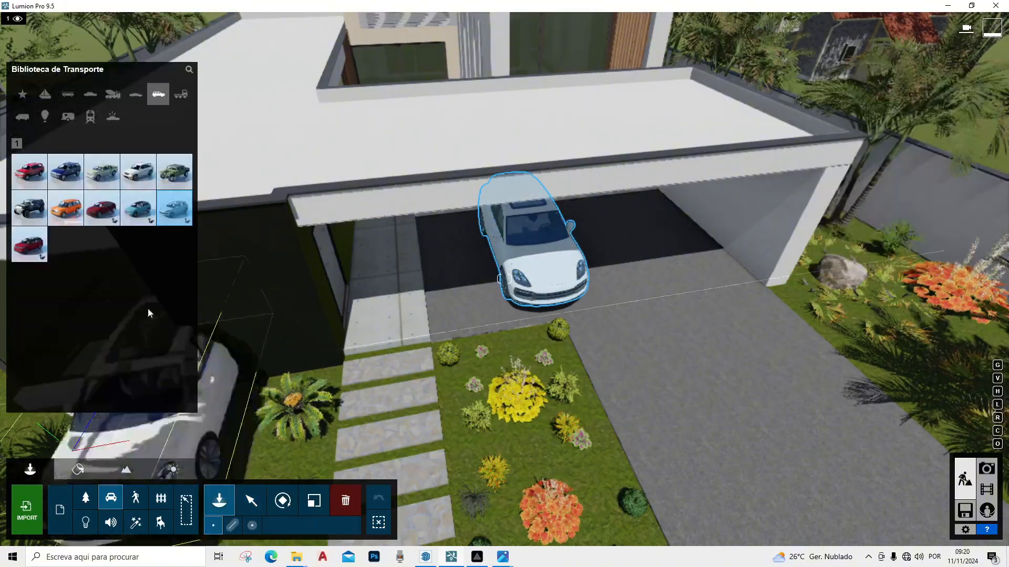
pyautogui.click(29, 244)
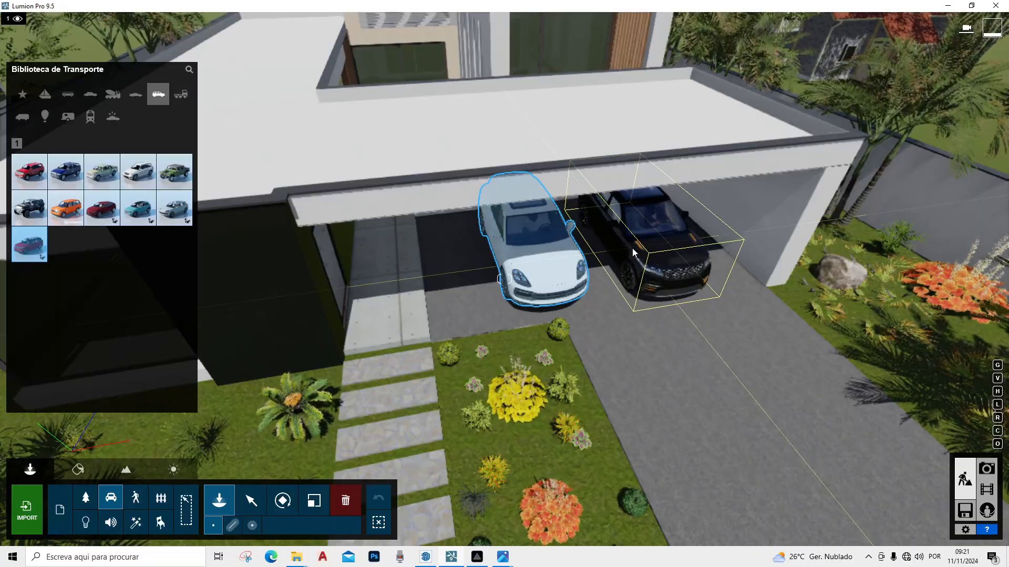
pyautogui.click(633, 248)
pyautogui.click(986, 468)
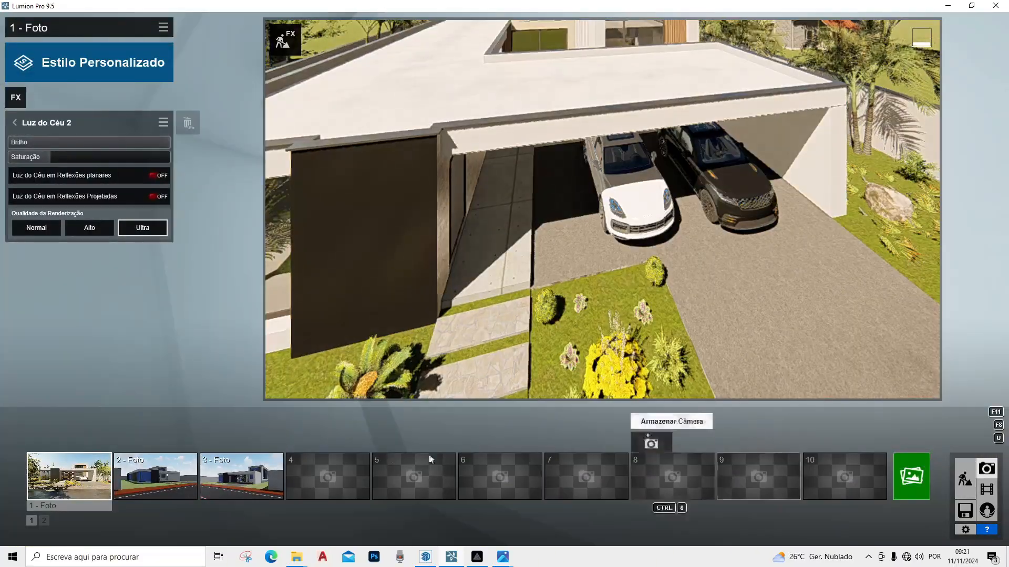
pyautogui.click(88, 476)
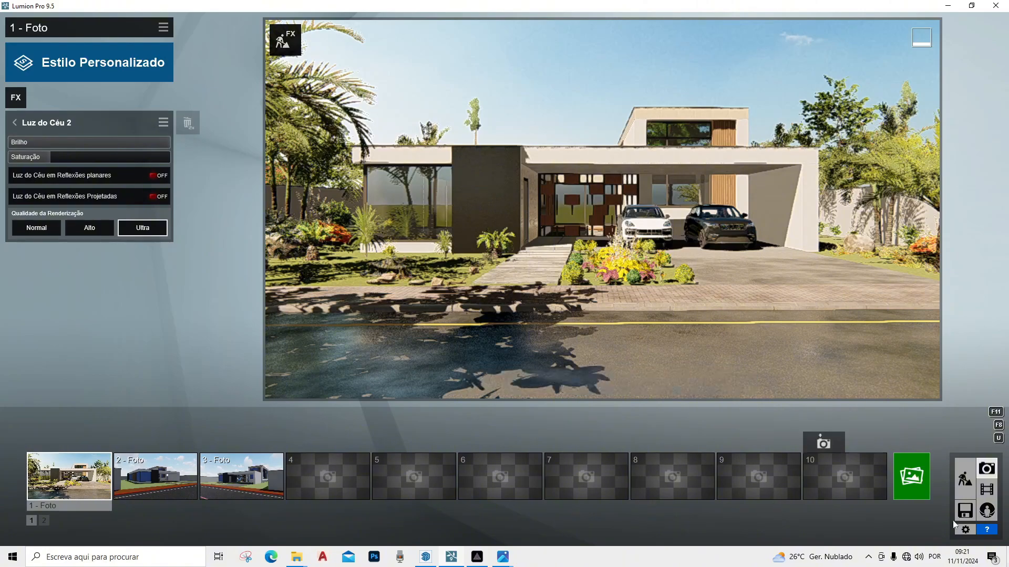
# Scale down the front Alumroot Yellow 01 and the Alumroot Orange 01 in the flower bed between the stepping stones and driveway
pyautogui.click(965, 479)
pyautogui.scroll(4, 605, 280)
pyautogui.press('q')
pyautogui.moveTo(558, 245); pyautogui.dragTo(517, 428, button='right')
pyautogui.scroll(-3, 544, 360)
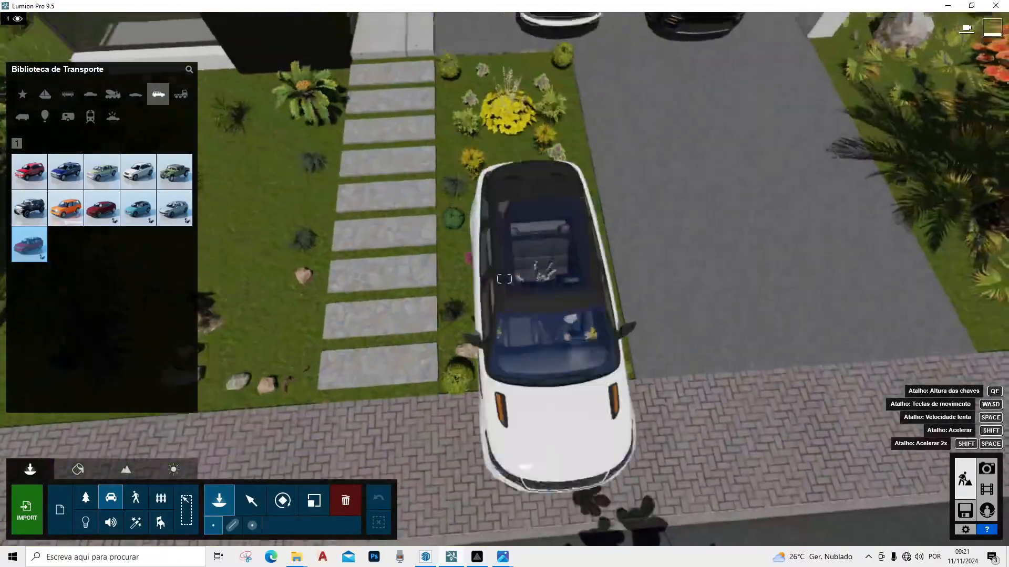
pyautogui.moveTo(544, 360); pyautogui.dragTo(540, 311, button='right')
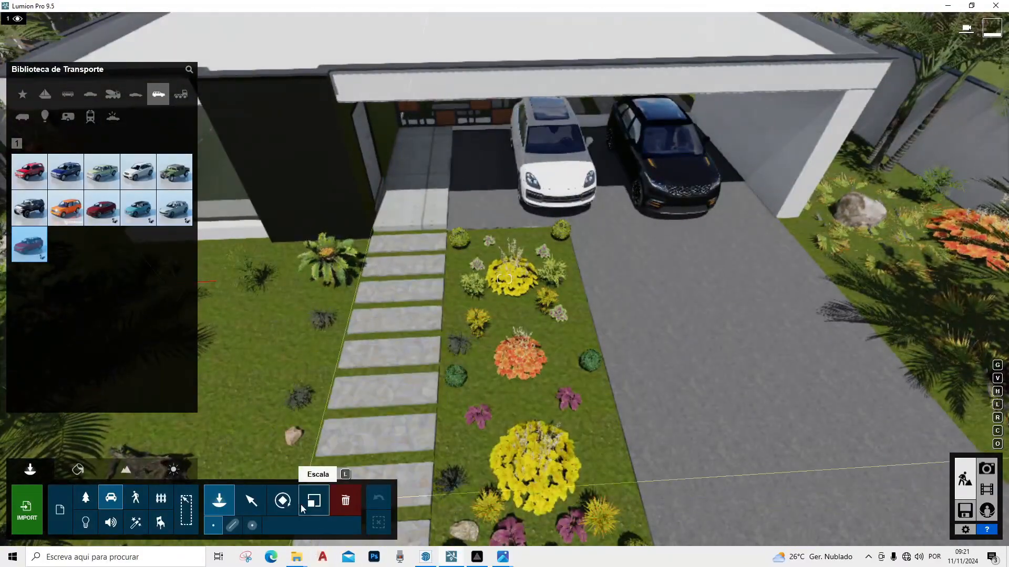
pyautogui.click(263, 501)
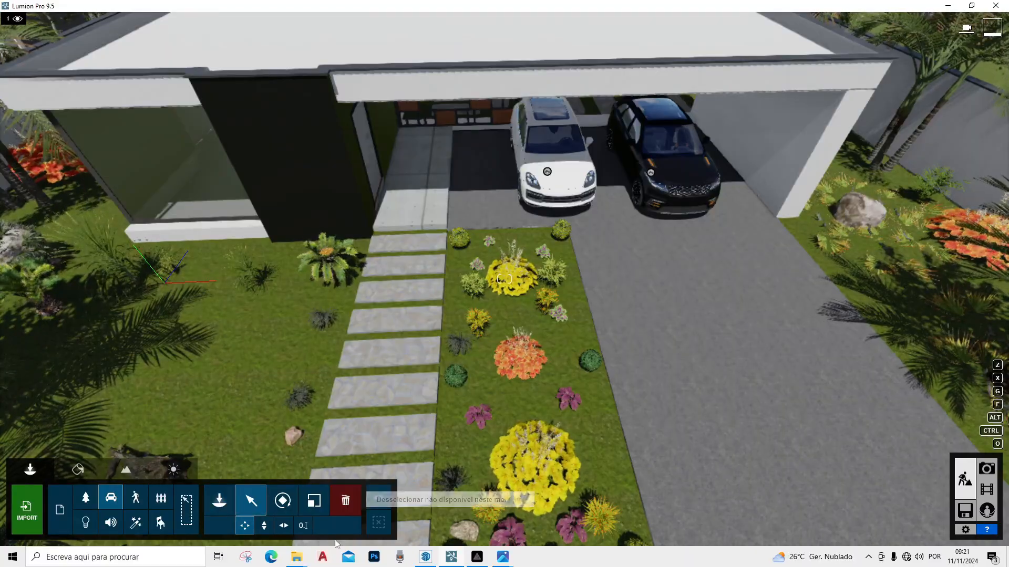
pyautogui.click(310, 501)
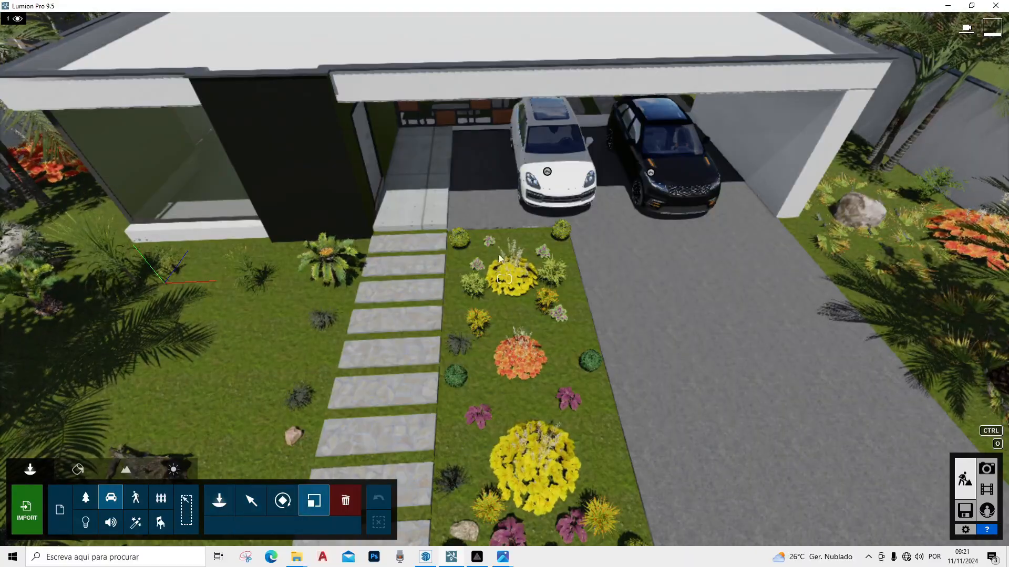
pyautogui.scroll(-3, 464, 444)
pyautogui.scroll(3, 532, 354)
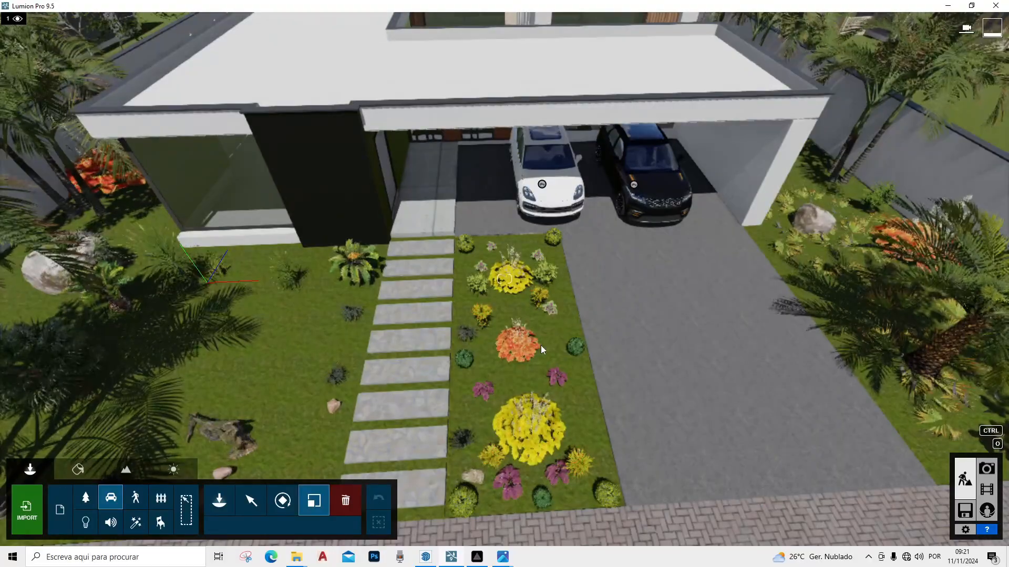
pyautogui.scroll(2, 541, 345)
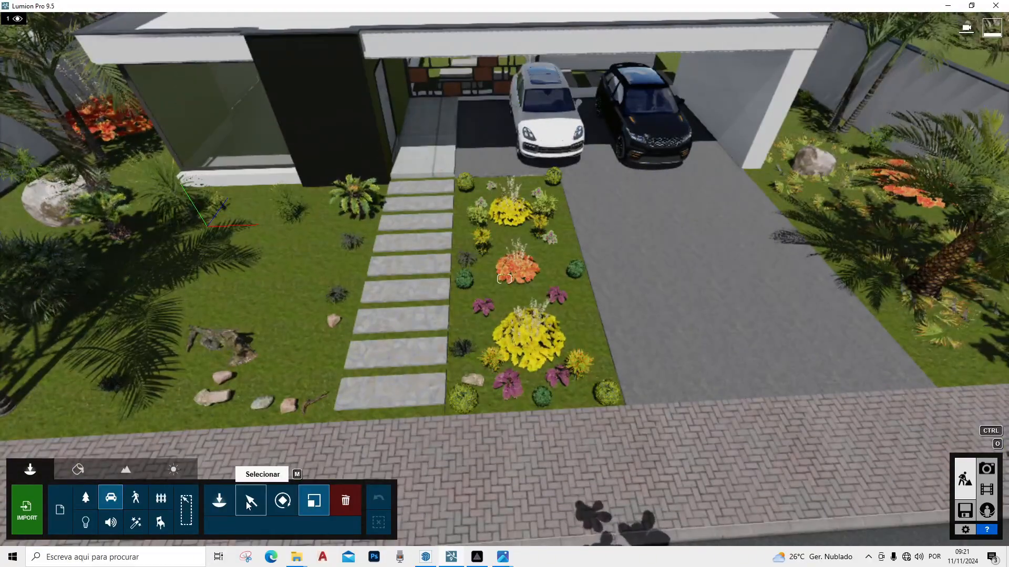
pyautogui.click(251, 501)
pyautogui.click(313, 501)
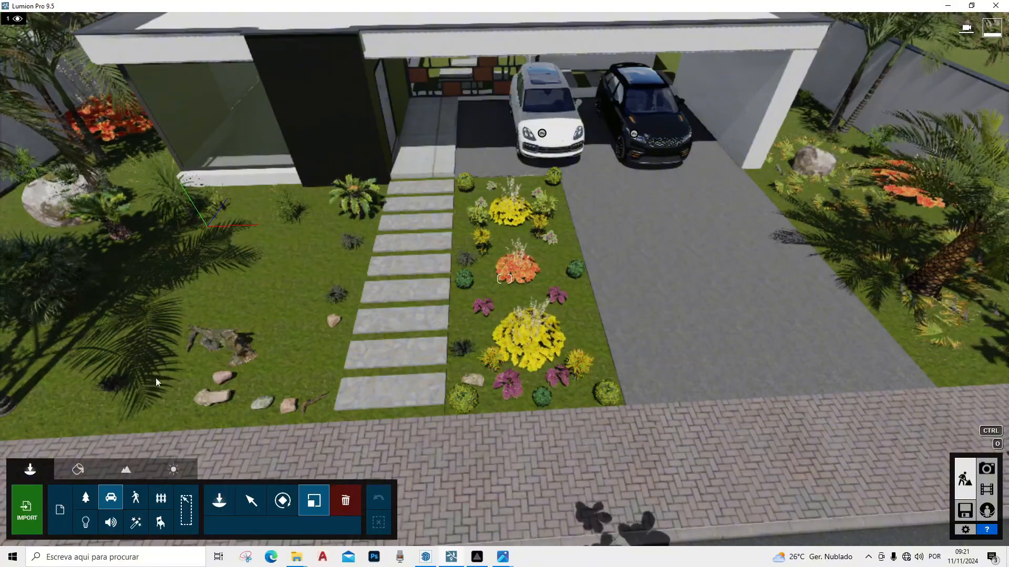
pyautogui.click(86, 498)
pyautogui.click(531, 340)
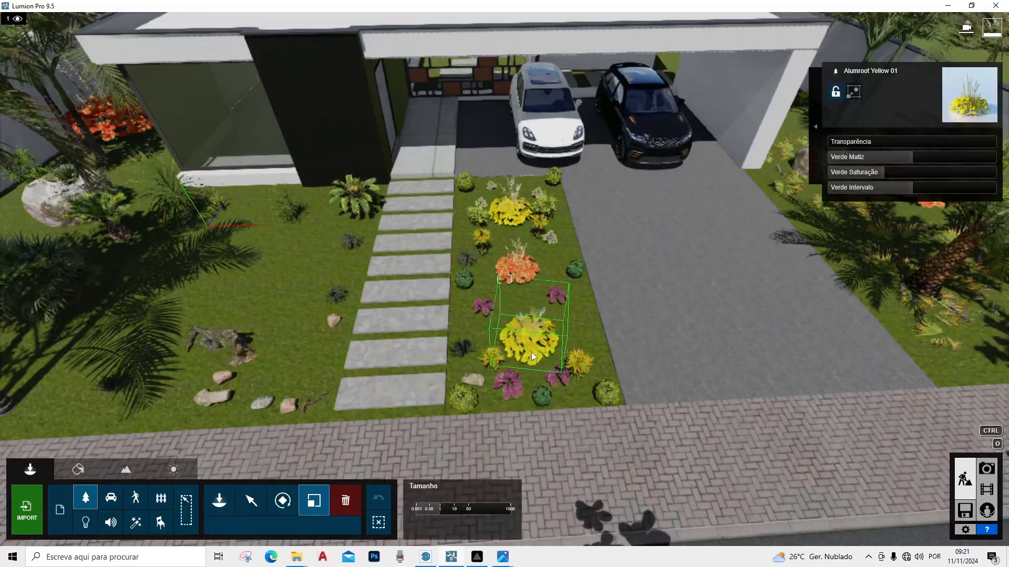
pyautogui.click(516, 272)
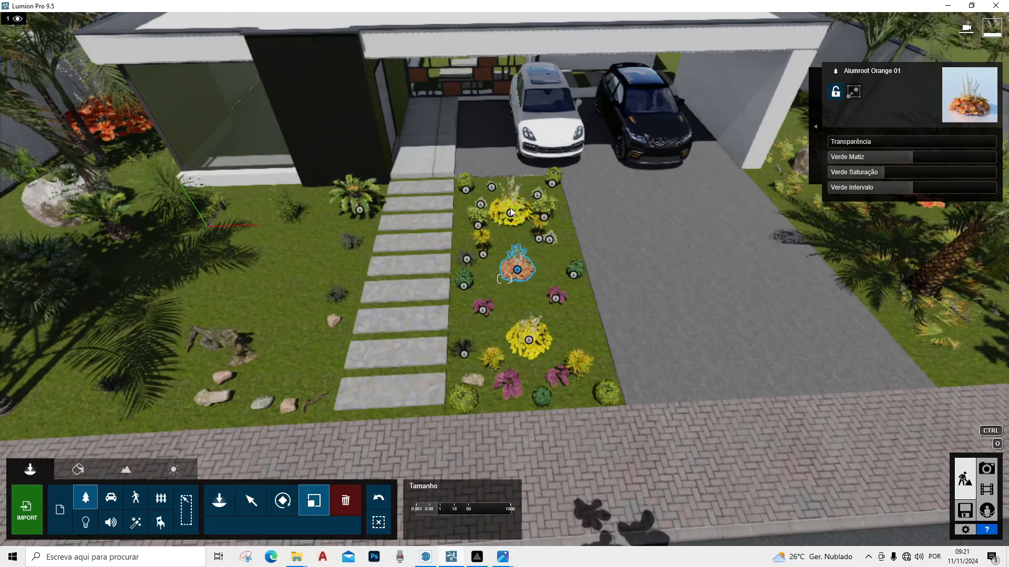
# Scale down the Alumroot Yellow 01 nearest the carport in the flower bed and check it from the 1 - Foto view
pyautogui.click(510, 224)
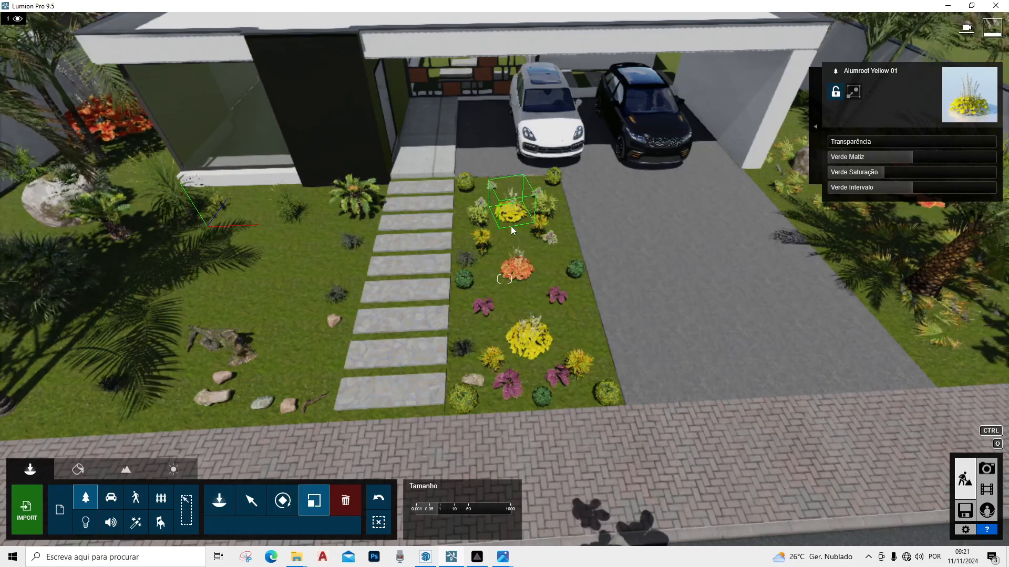
pyautogui.click(986, 468)
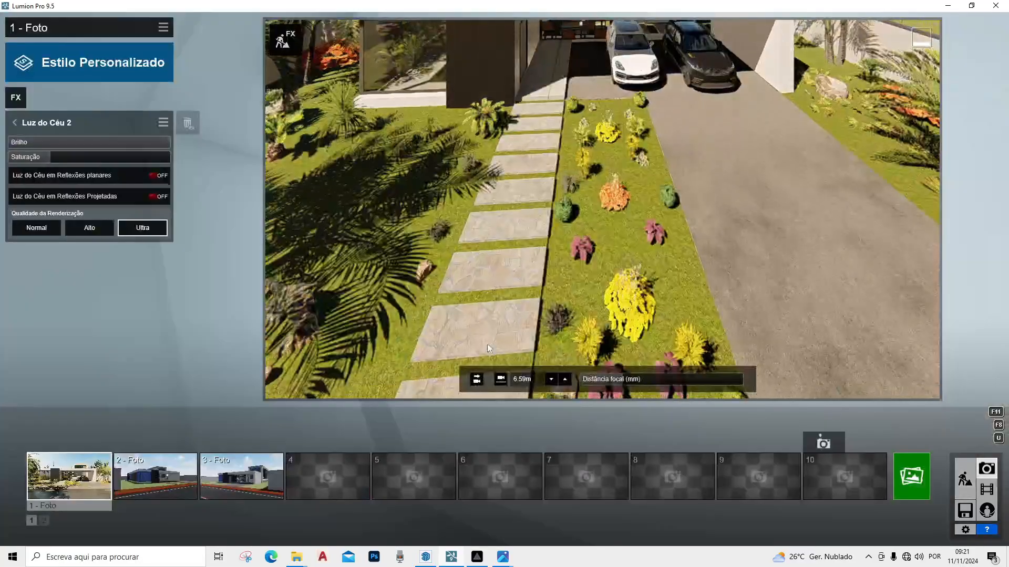
pyautogui.click(76, 487)
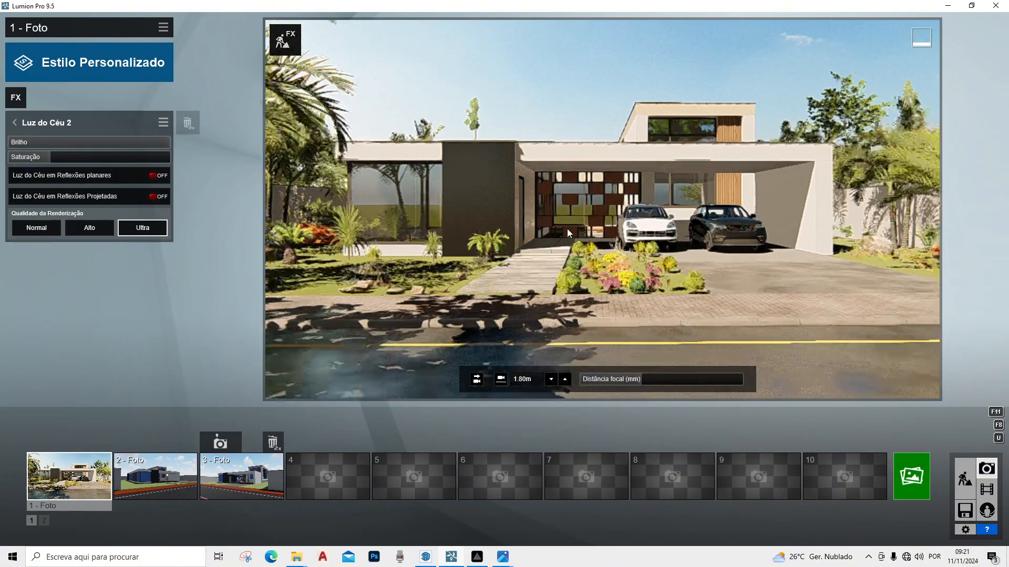
# Assign a Standard material to the 0046_Gold recessed lights in the carport ceiling and raise its emissive value
pyautogui.scroll(5, 591, 219)
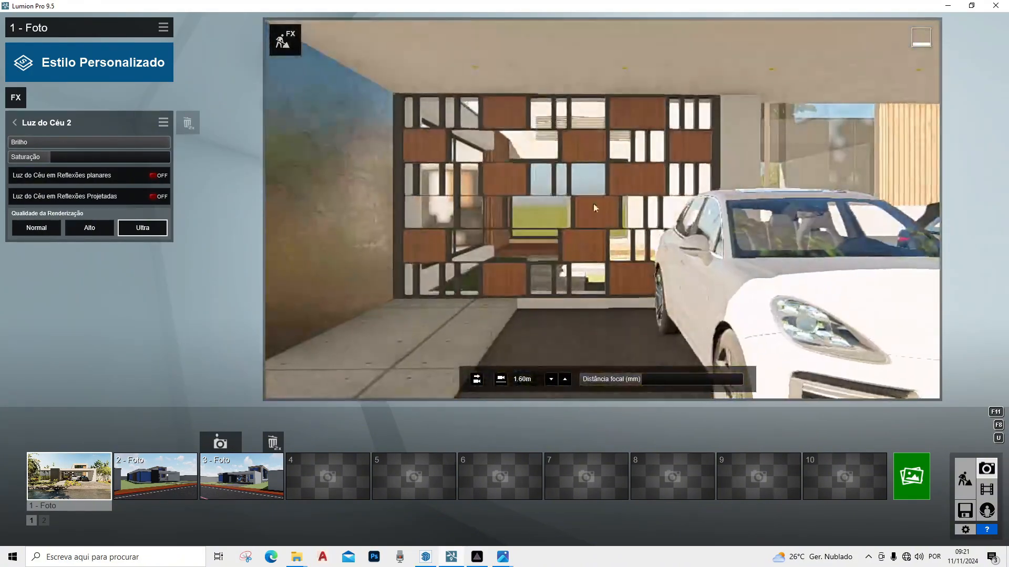
pyautogui.moveTo(595, 208); pyautogui.dragTo(619, 242, button='right')
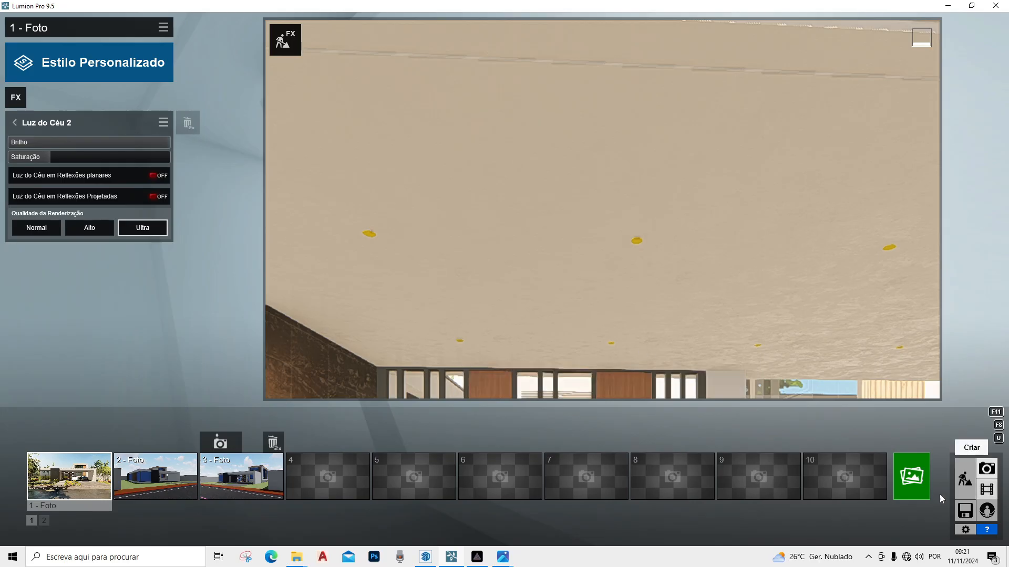
pyautogui.click(965, 479)
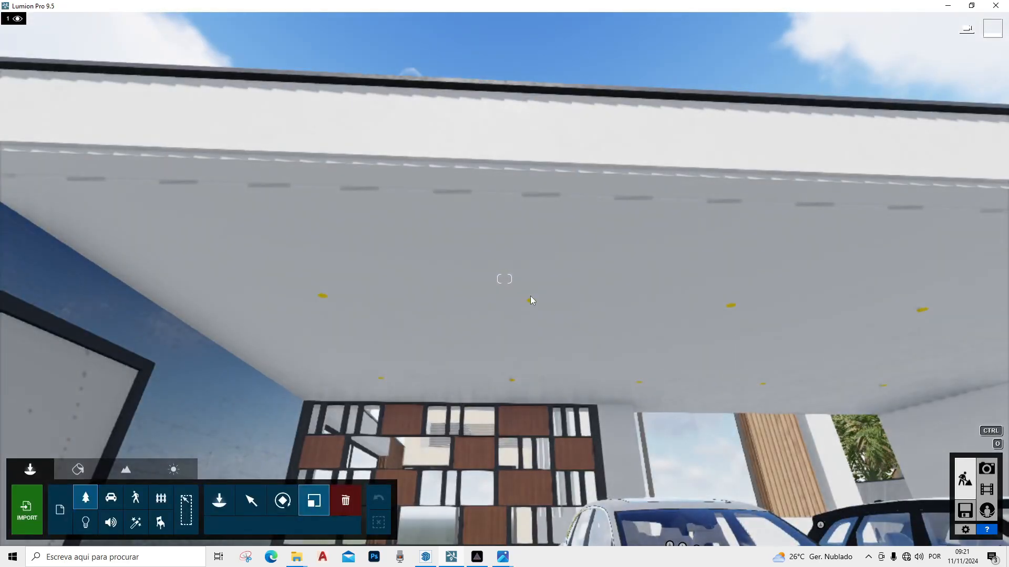
pyautogui.click(77, 468)
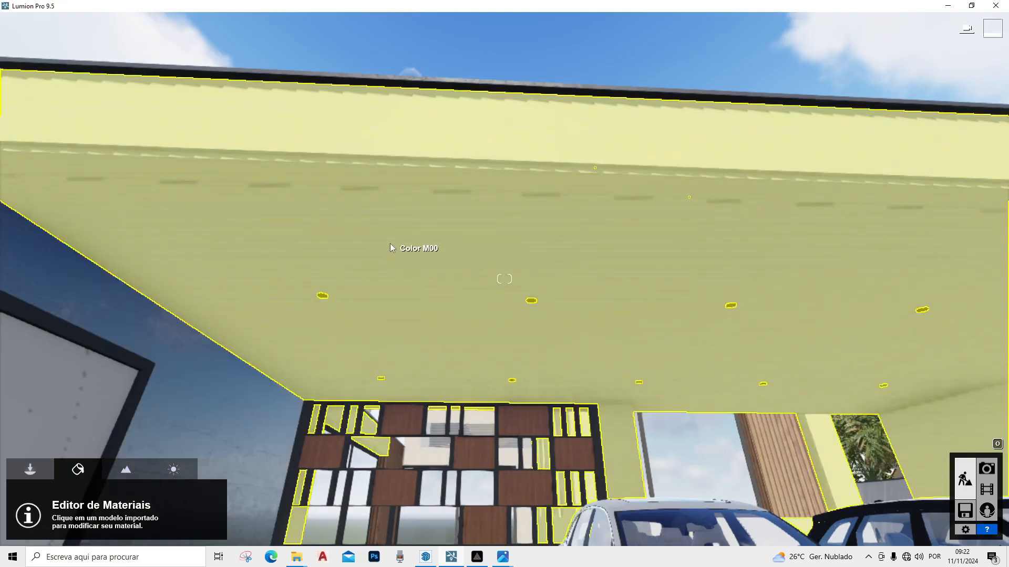
pyautogui.click(320, 310)
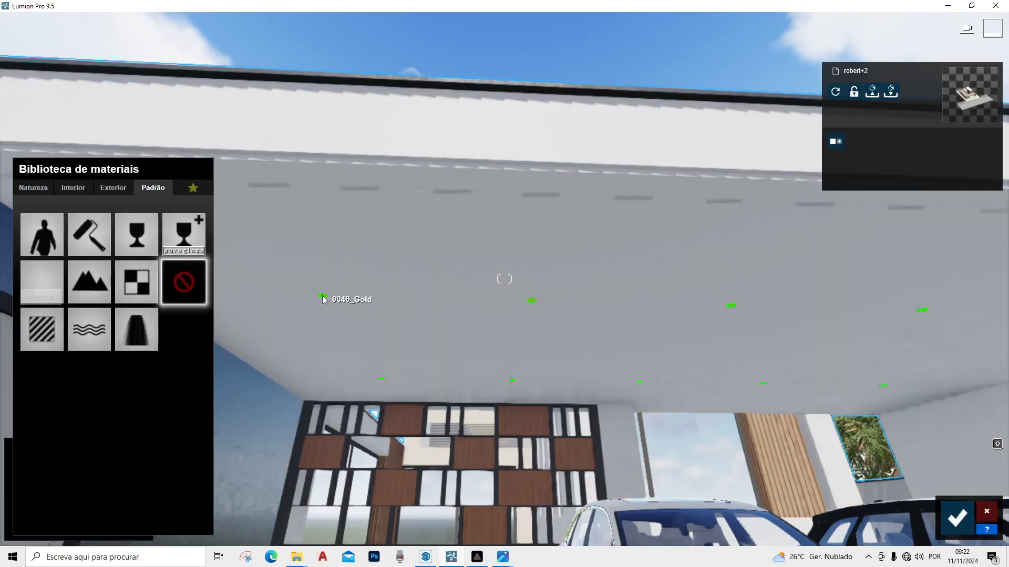
pyautogui.click(54, 339)
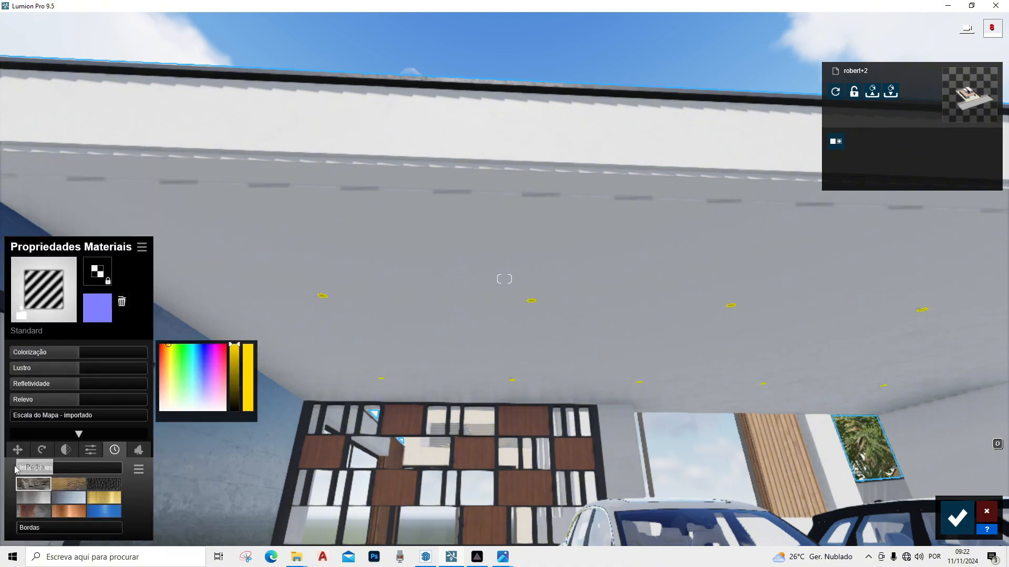
pyautogui.click(97, 452)
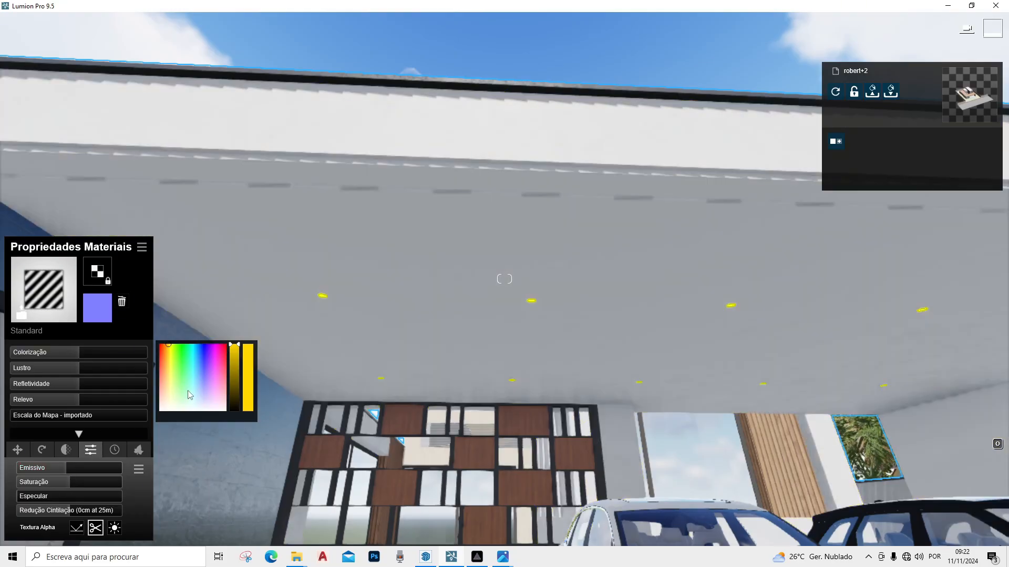
# Recolor the recessed lights' material to a pale, near-white yellow and save the material changes
pyautogui.click(186, 392)
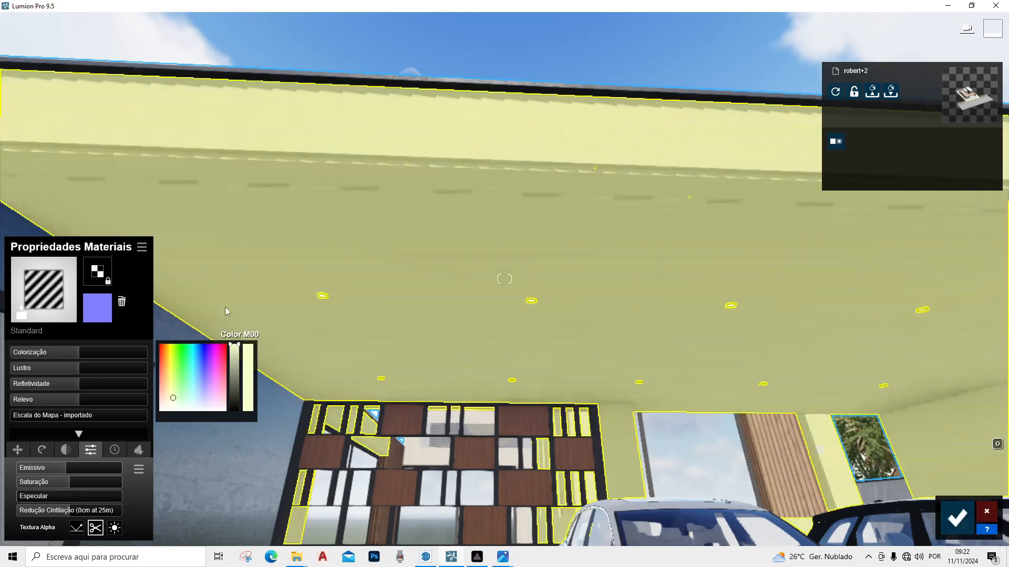
pyautogui.moveTo(225, 307); pyautogui.dragTo(250, 381, button='right')
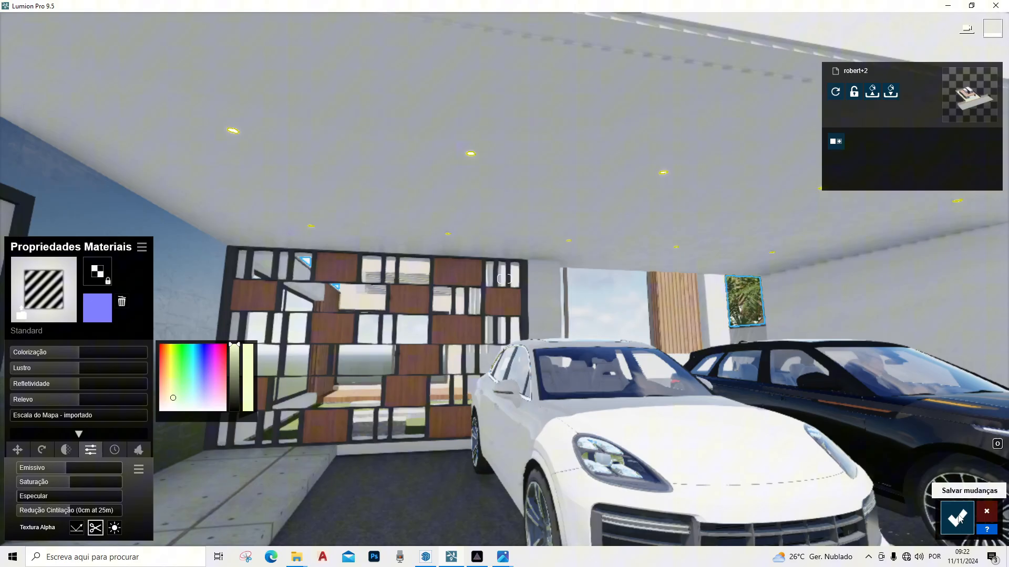
pyautogui.click(957, 517)
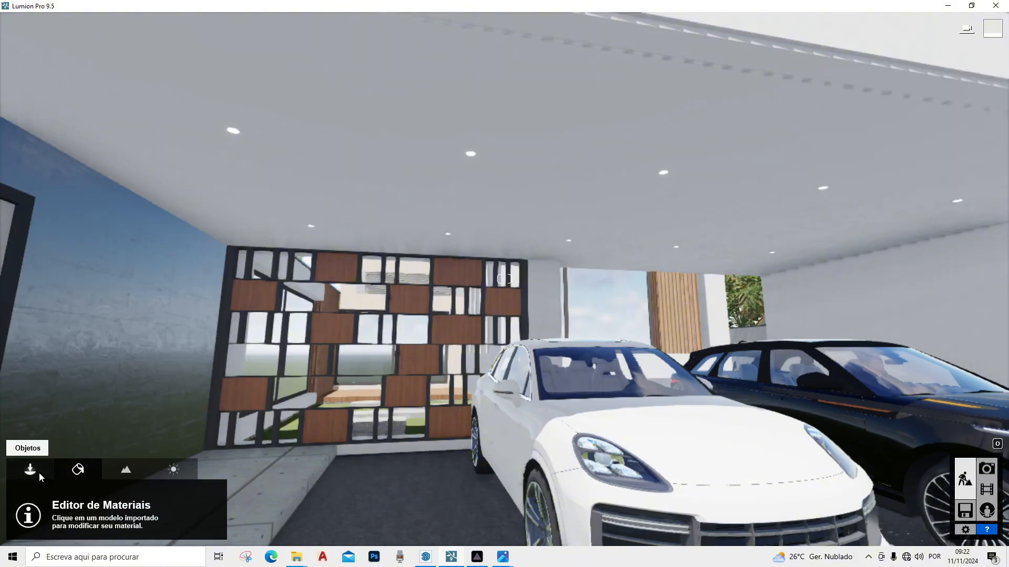
# Place Lamp20 spotlights on the five recessed fixtures in the front row of the carport ceiling
pyautogui.click(39, 472)
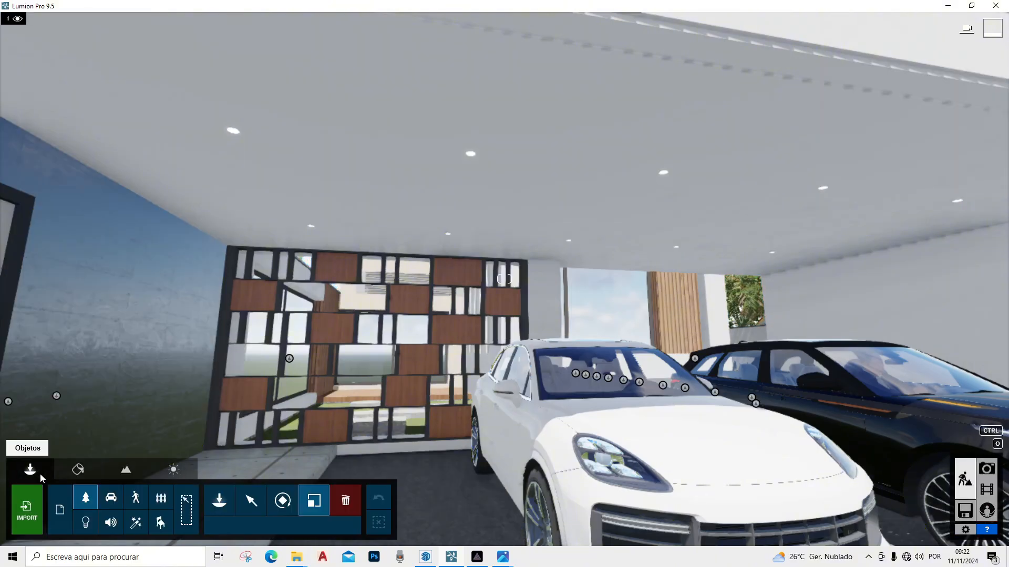
pyautogui.click(85, 523)
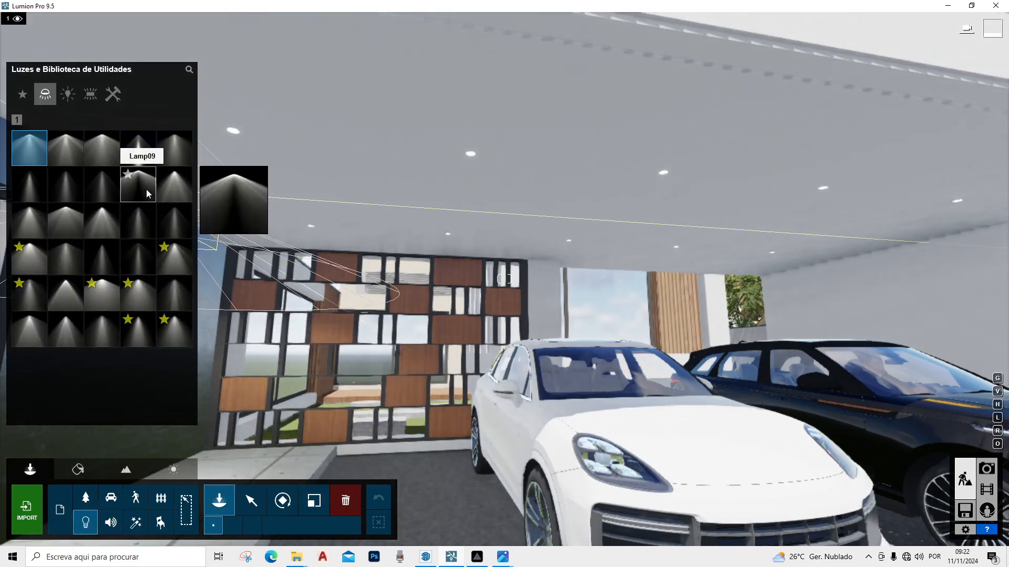
pyautogui.click(174, 260)
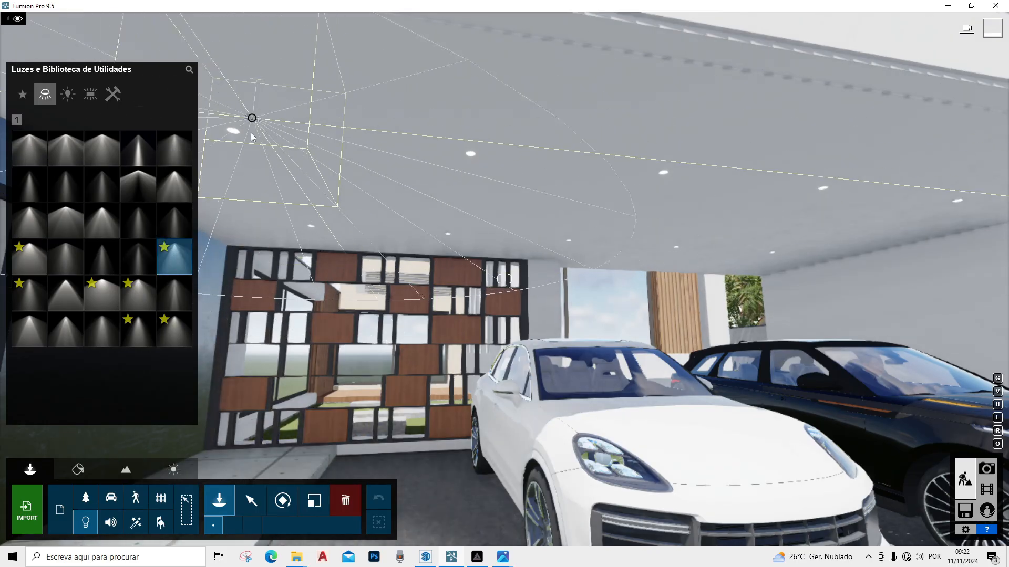
pyautogui.click(232, 130)
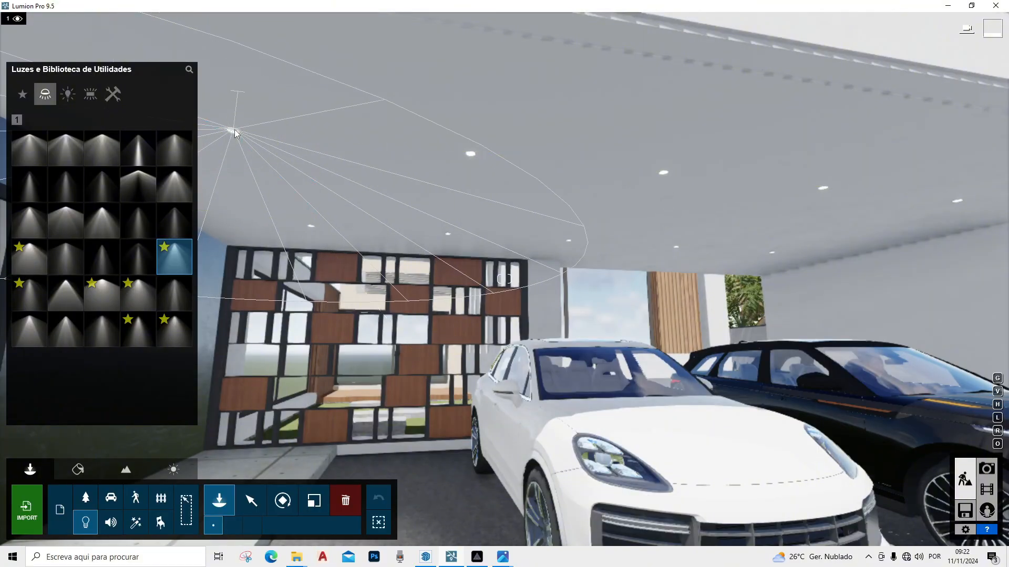
pyautogui.click(470, 154)
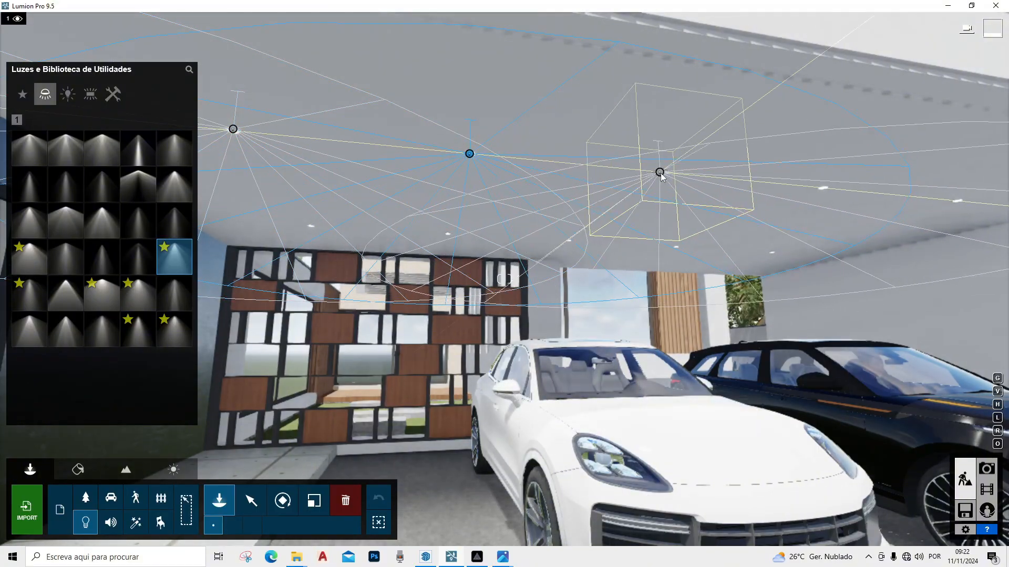
pyautogui.click(661, 172)
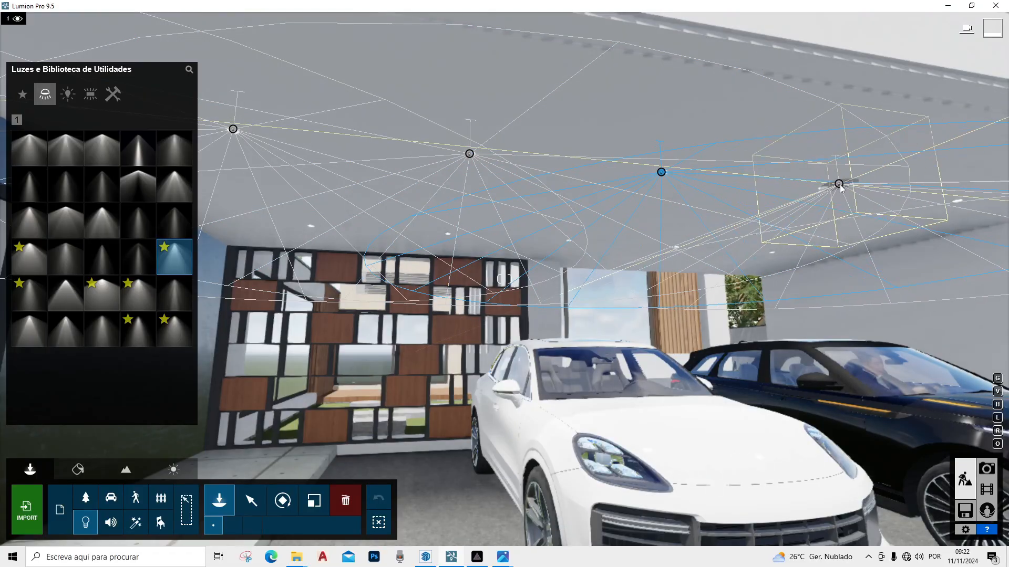
pyautogui.click(826, 189)
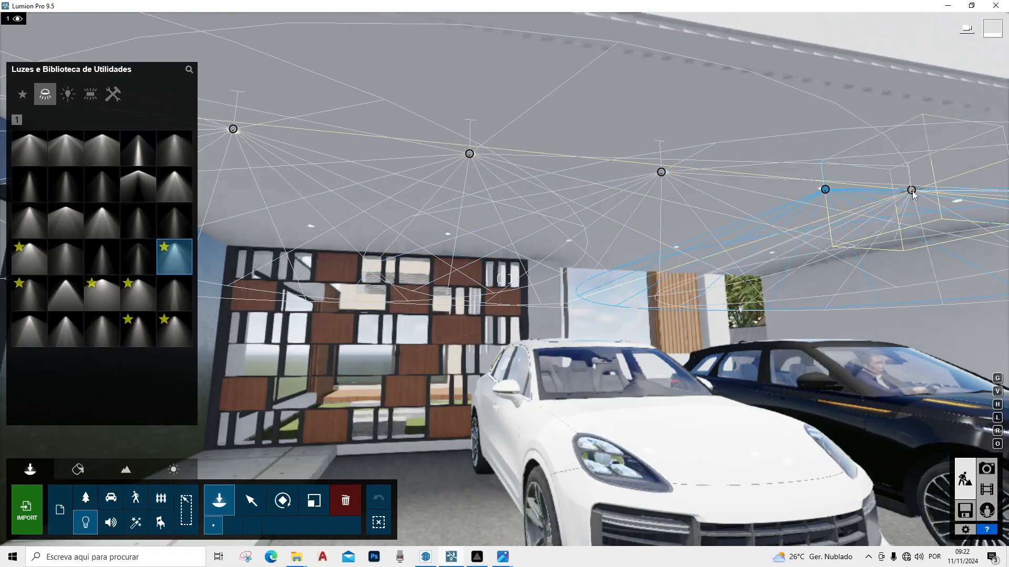
pyautogui.click(958, 202)
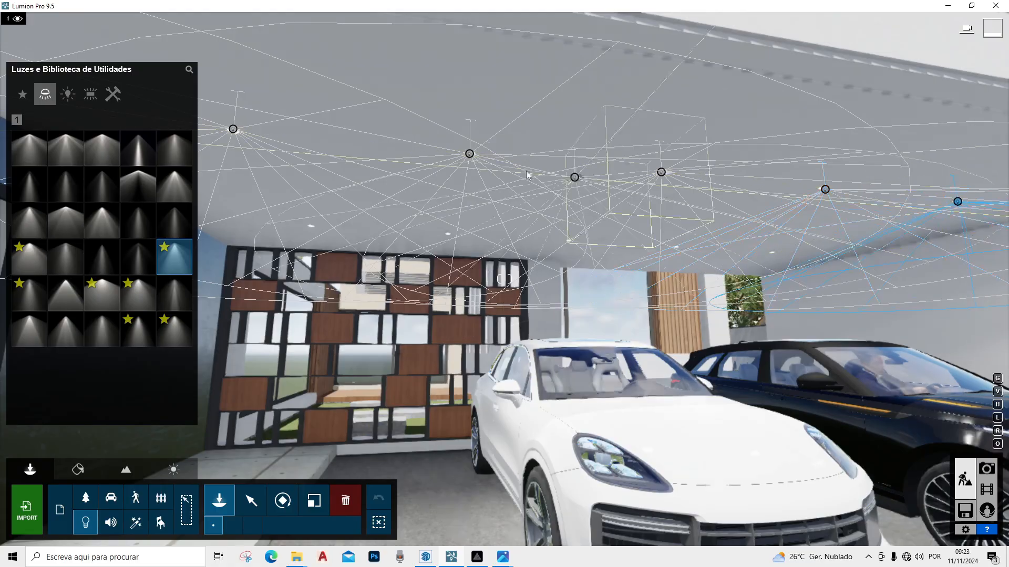
# Place Lamp20 spotlights on the five recessed fixtures in the rear row of the carport ceiling
pyautogui.moveTo(525, 177); pyautogui.dragTo(609, 224, button='right')
pyautogui.scroll(3, 734, 92)
pyautogui.scroll(-2, 734, 93)
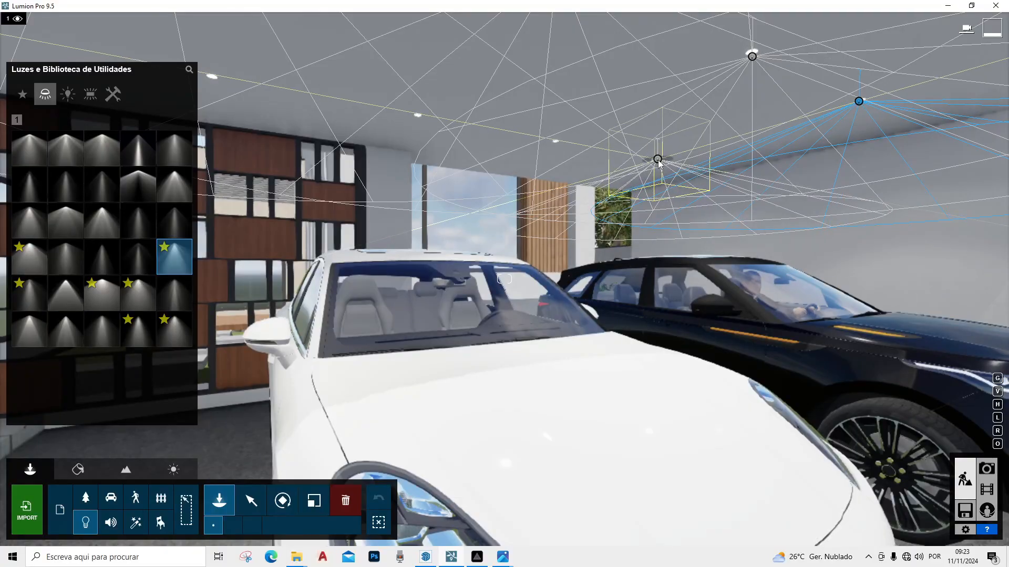
pyautogui.click(654, 160)
pyautogui.click(553, 142)
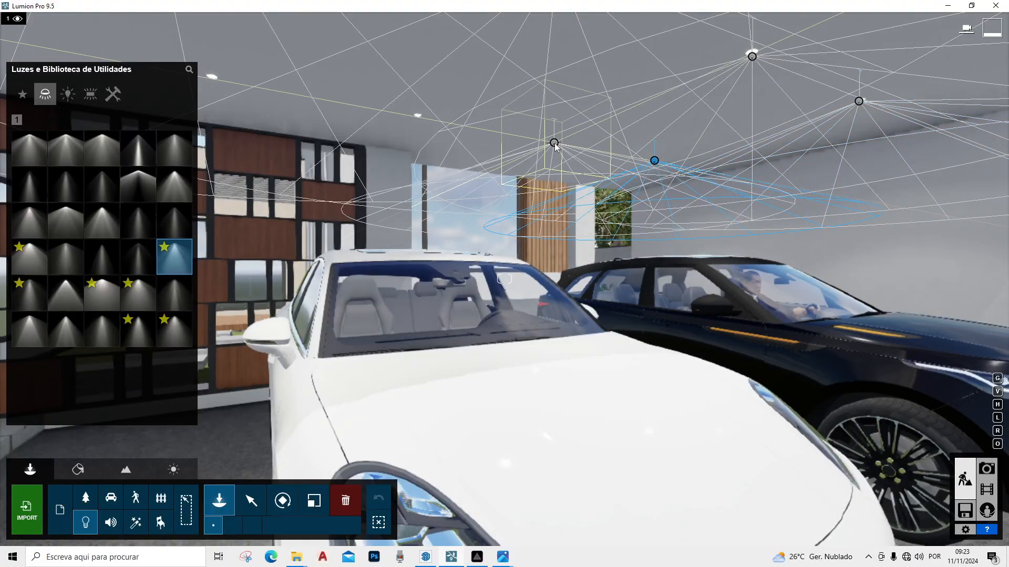
pyautogui.click(416, 117)
pyautogui.moveTo(376, 111); pyautogui.dragTo(570, 113, button='right')
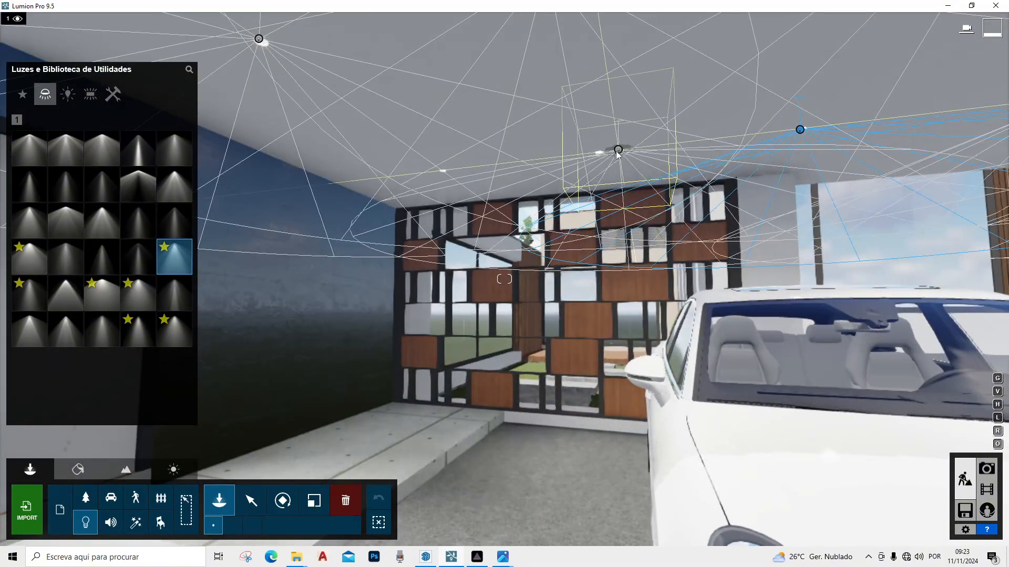
pyautogui.click(600, 154)
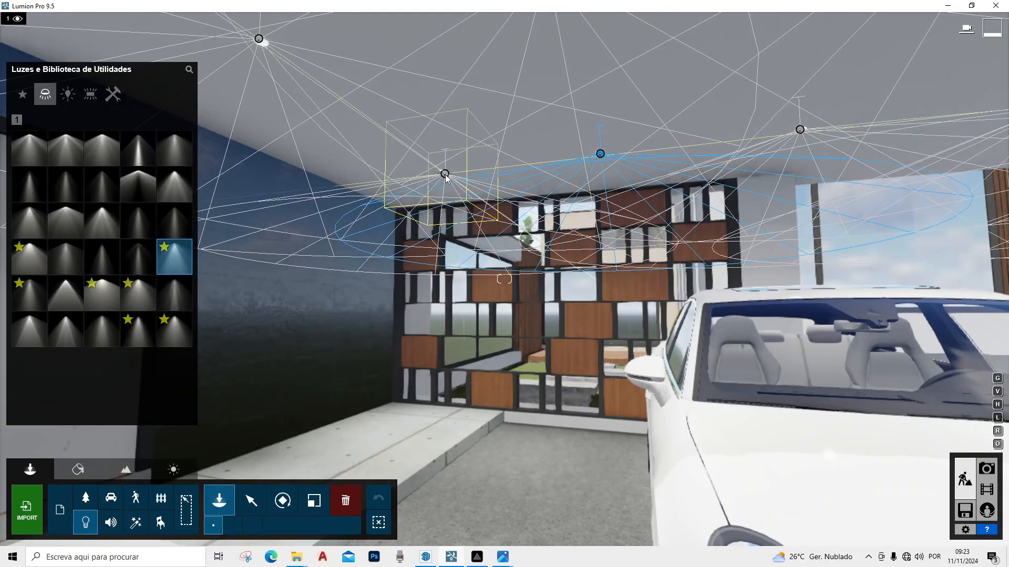
pyautogui.click(445, 174)
# Lower the sun height until the scene turns to night, with the whole carport in view
pyautogui.hotkey('shift', 's')
pyautogui.moveTo(517, 231); pyautogui.dragTo(415, 226, button='right')
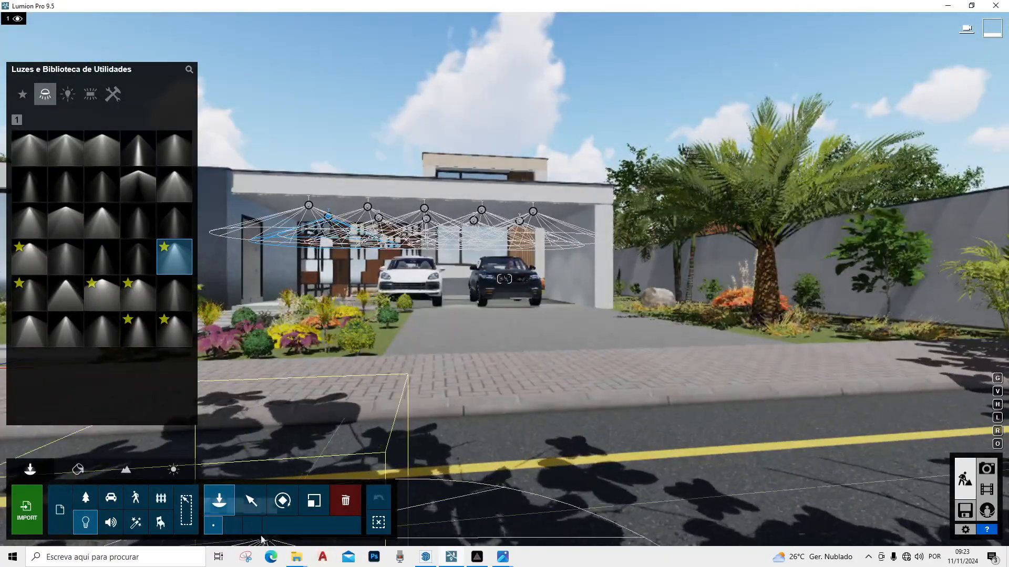
pyautogui.click(255, 510)
pyautogui.click(174, 469)
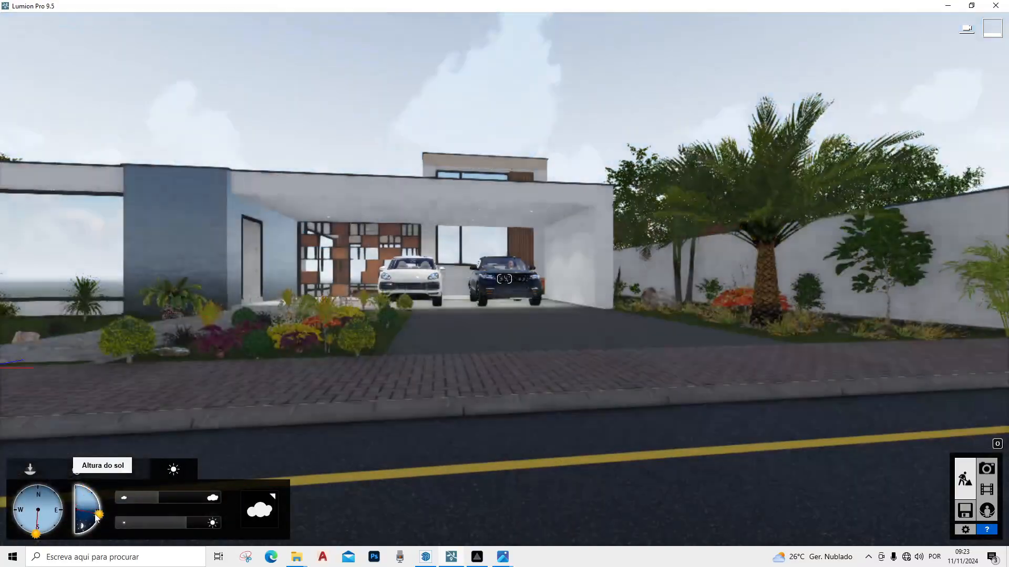
pyautogui.moveTo(96, 524); pyautogui.dragTo(191, 373)
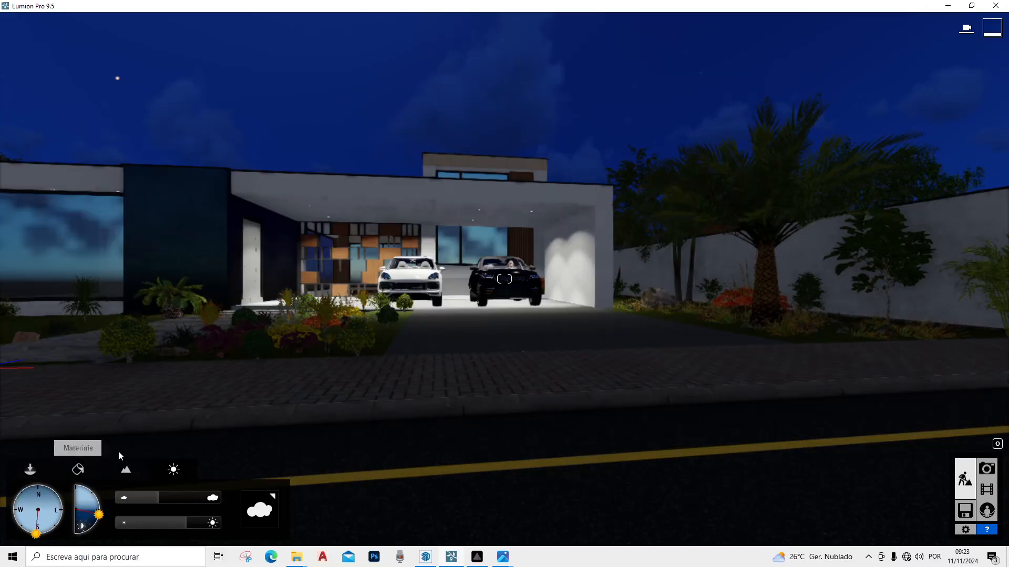
# Select all ten Lamp20 carport spotlights together, tint their light warm orange and reduce their brightness
pyautogui.click(47, 469)
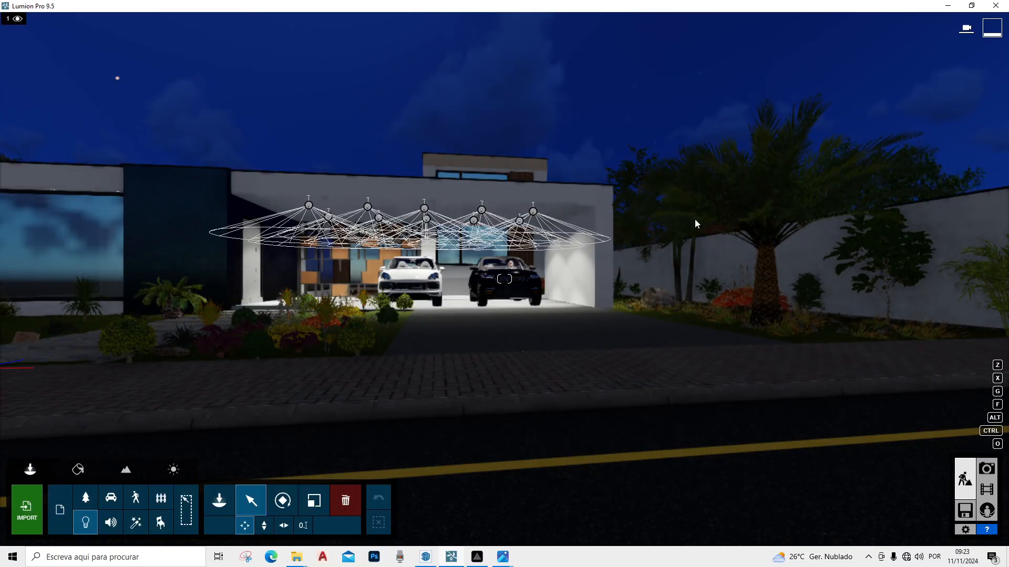
pyautogui.keyDown('ctrl'); pyautogui.moveTo(599, 270); pyautogui.dragTo(247, 152); pyautogui.keyUp('ctrl')
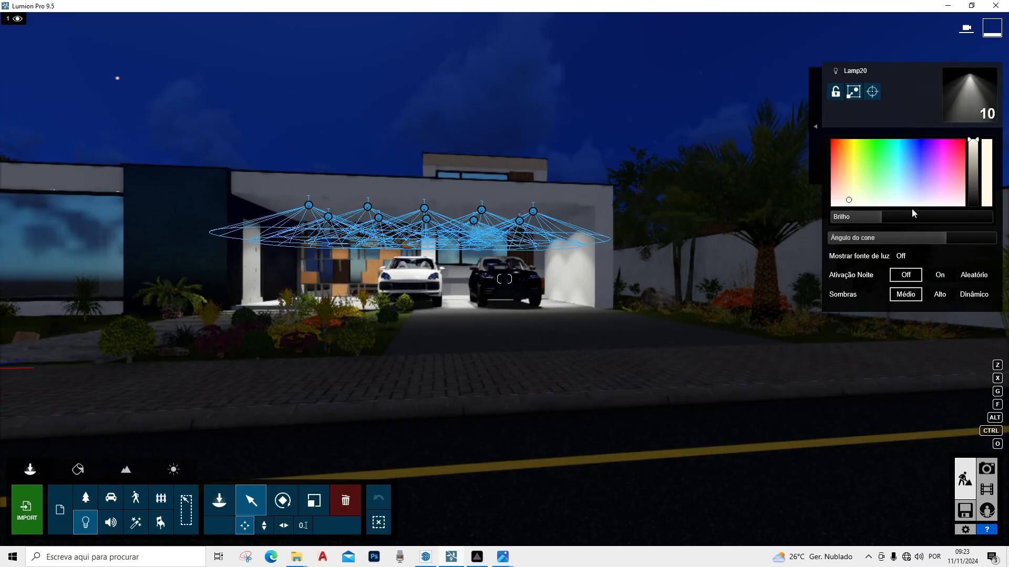
pyautogui.moveTo(859, 164)
pyautogui.mouseDown()
pyautogui.moveTo(842, 165)
pyautogui.moveTo(842, 149)
pyautogui.mouseUp()
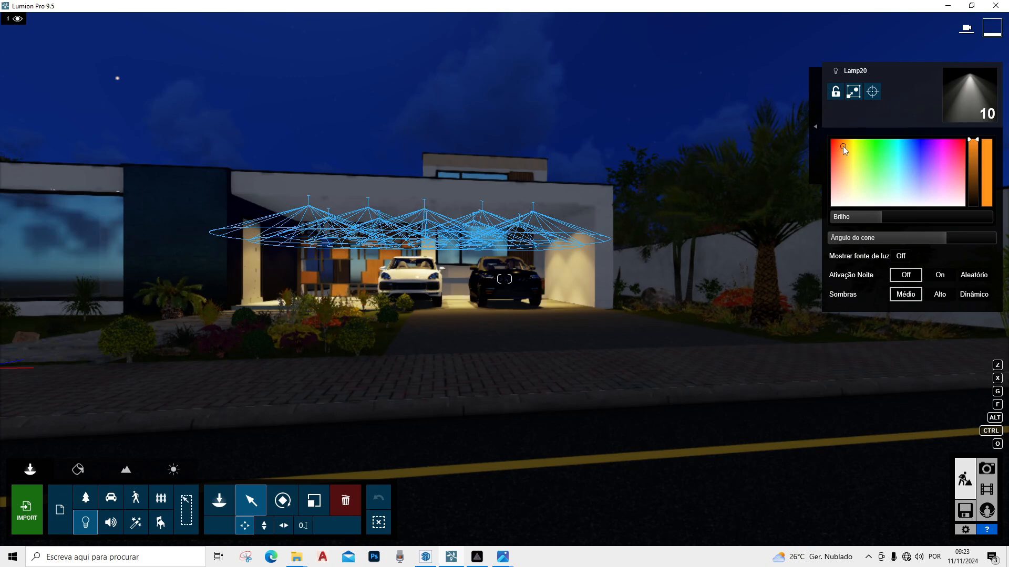
pyautogui.moveTo(883, 217); pyautogui.dragTo(865, 221)
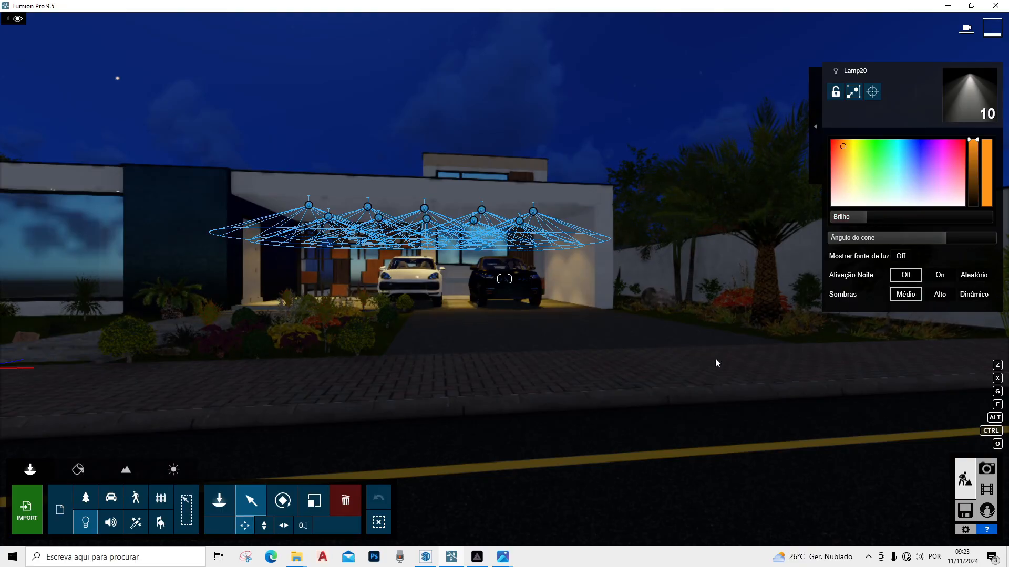
# Recall the 1 - Foto view, lower its camera to 1.39 m and set the focal length to 28.6 mm
pyautogui.click(987, 468)
pyautogui.click(80, 478)
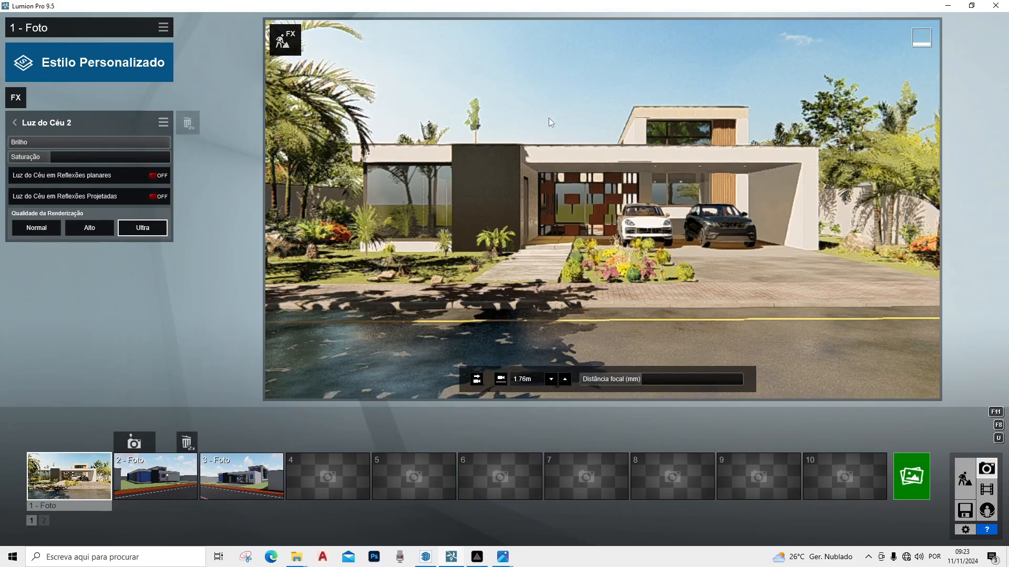
pyautogui.moveTo(549, 118); pyautogui.dragTo(548, 98, button='middle')
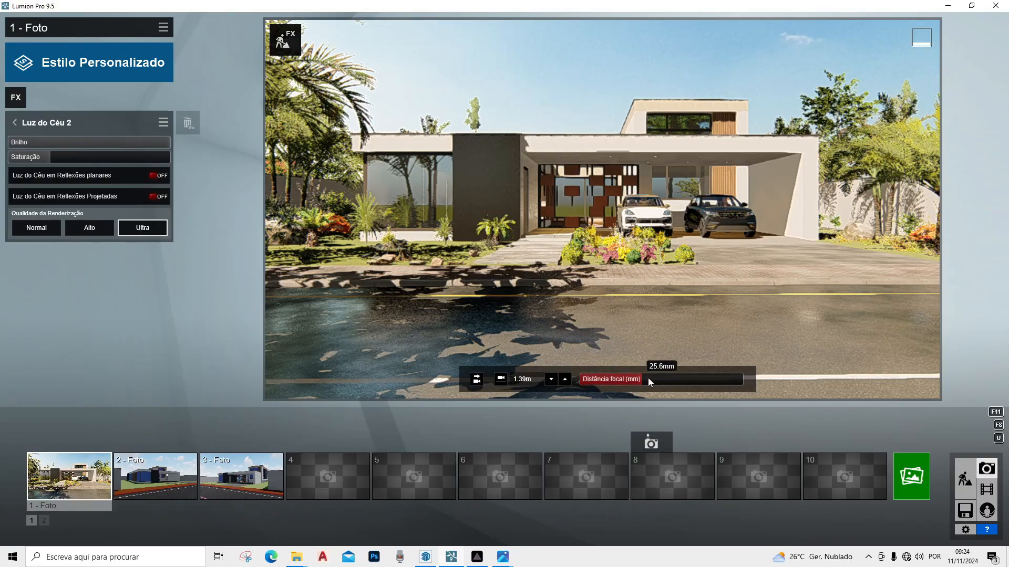
pyautogui.scroll(3, 645, 377)
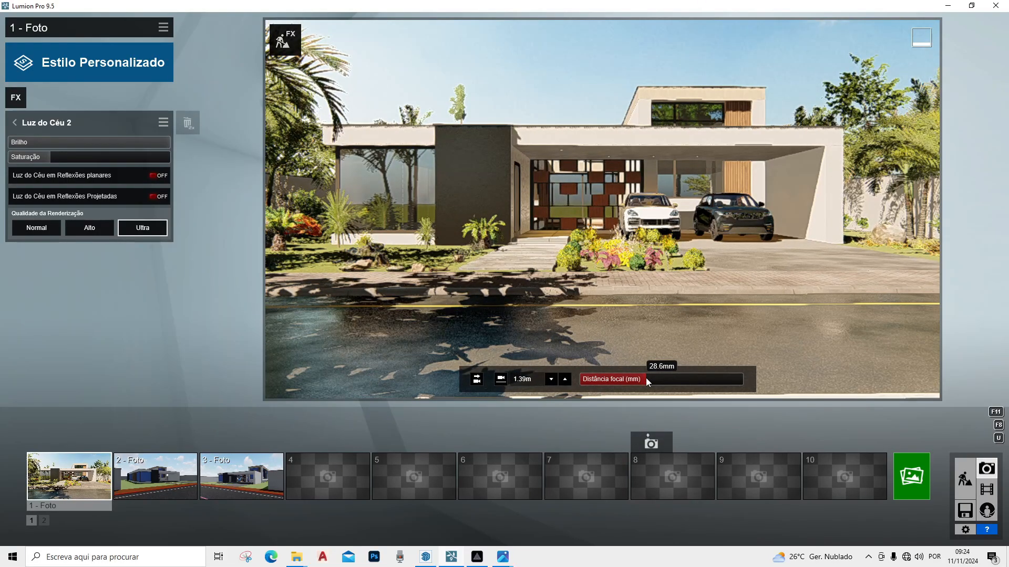
# Recall the stored 1 - Foto camera view and save it to its photo slot again
pyautogui.scroll(-3, 643, 380)
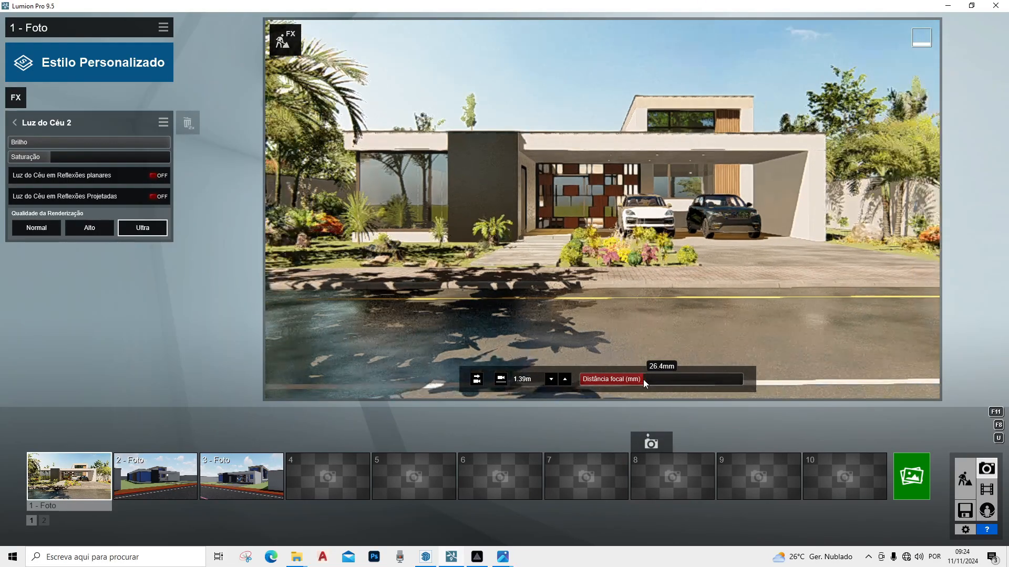
pyautogui.click(83, 486)
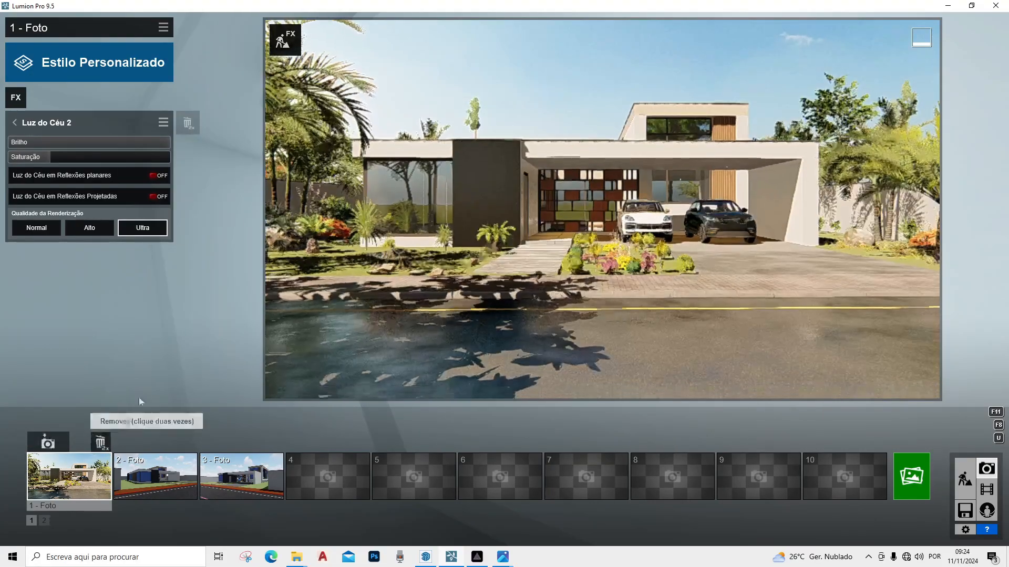
pyautogui.click(50, 444)
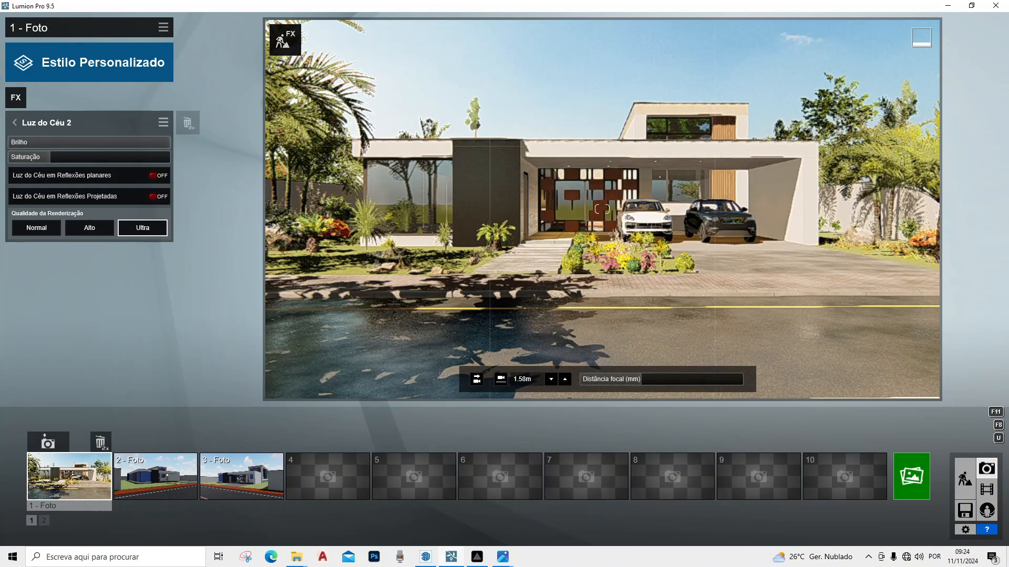
# Try a closer framing with the camera at 1.55 m and a longer focal length, and recall the stored 1 - Foto view
pyautogui.moveTo(602, 209)
pyautogui.mouseDown(button='right')
pyautogui.moveTo(542, 210)
pyautogui.moveTo(628, 209)
pyautogui.moveTo(609, 209)
pyautogui.mouseUp(button='right')
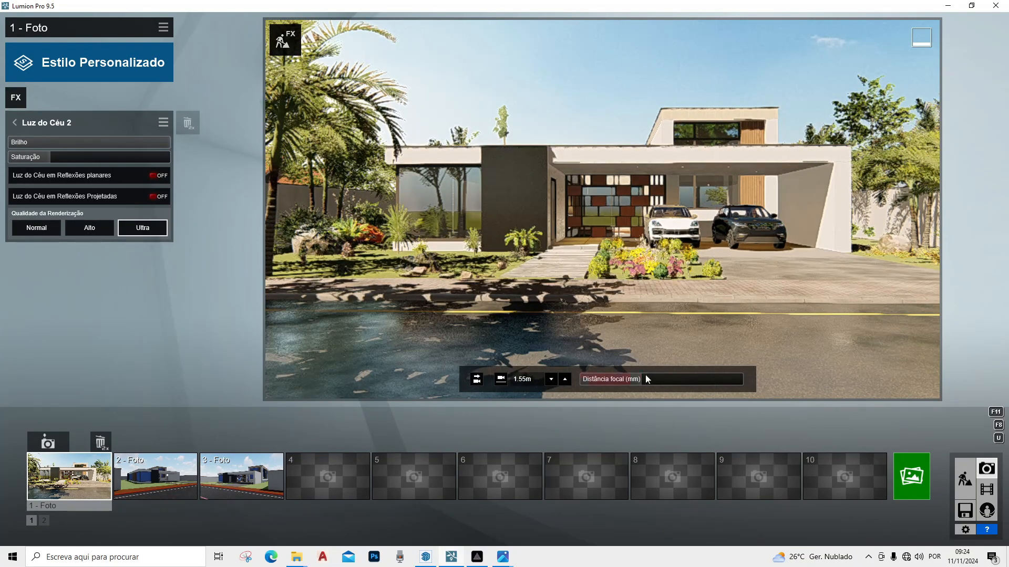
pyautogui.click(652, 376)
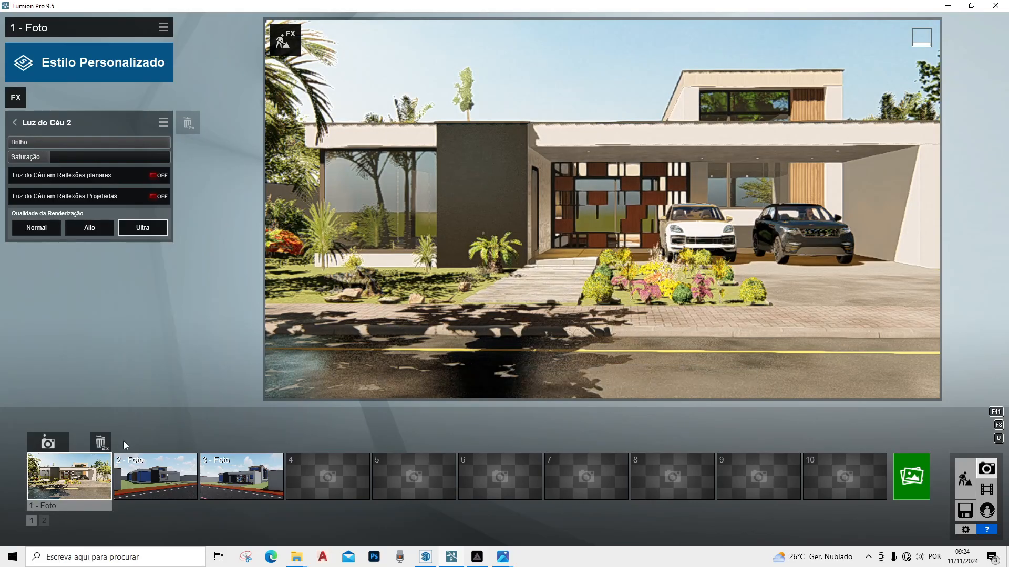
pyautogui.click(77, 487)
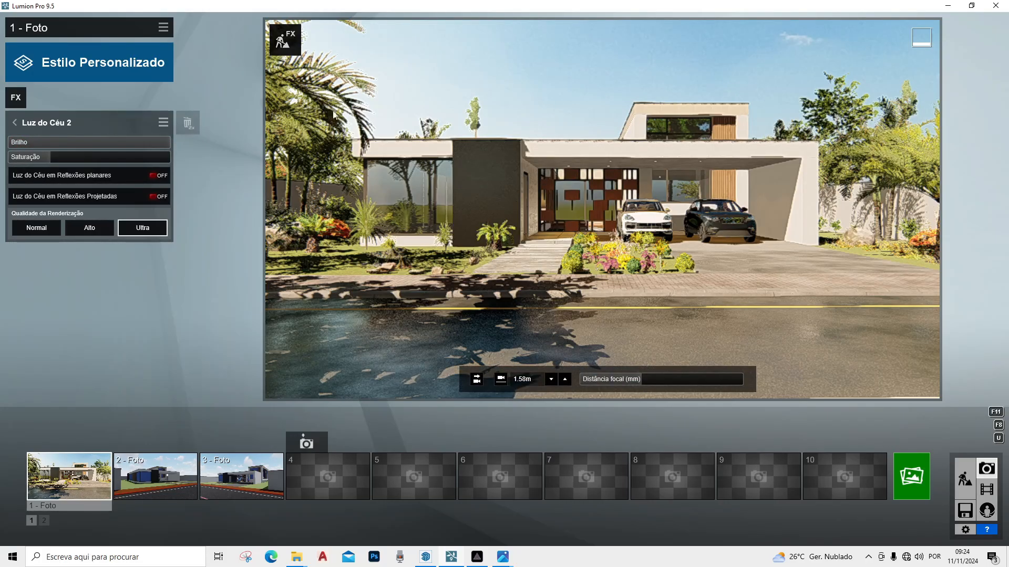
# Review the Correção de Cor and Exposição effect settings of 1 - Foto
pyautogui.click(16, 125)
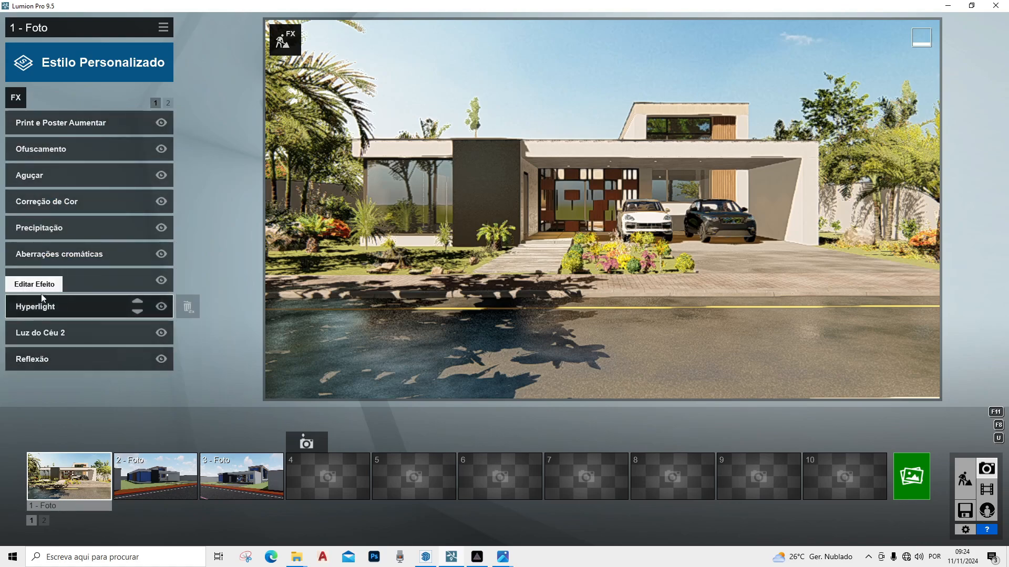
pyautogui.click(79, 202)
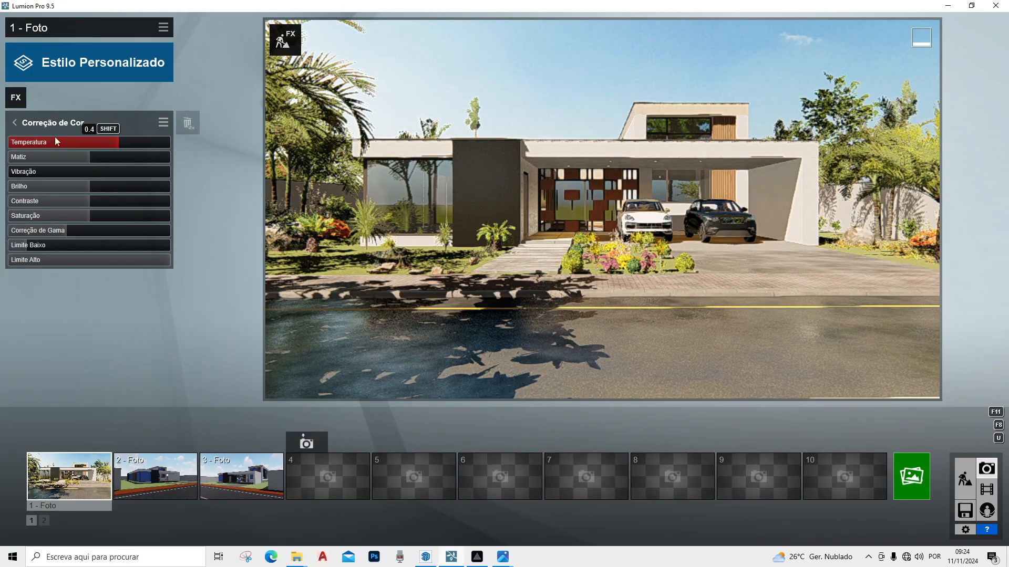
pyautogui.click(15, 123)
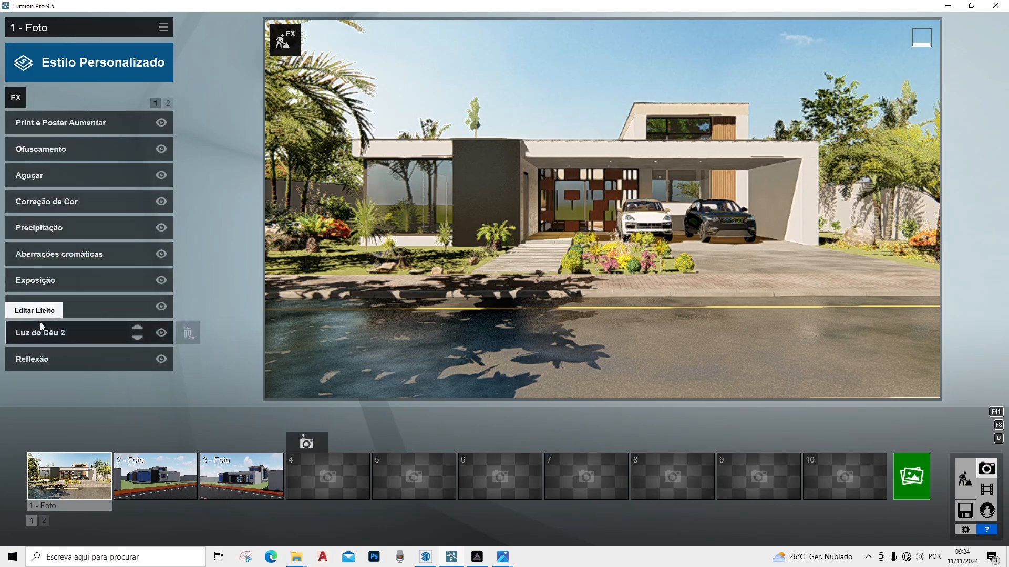
pyautogui.click(53, 273)
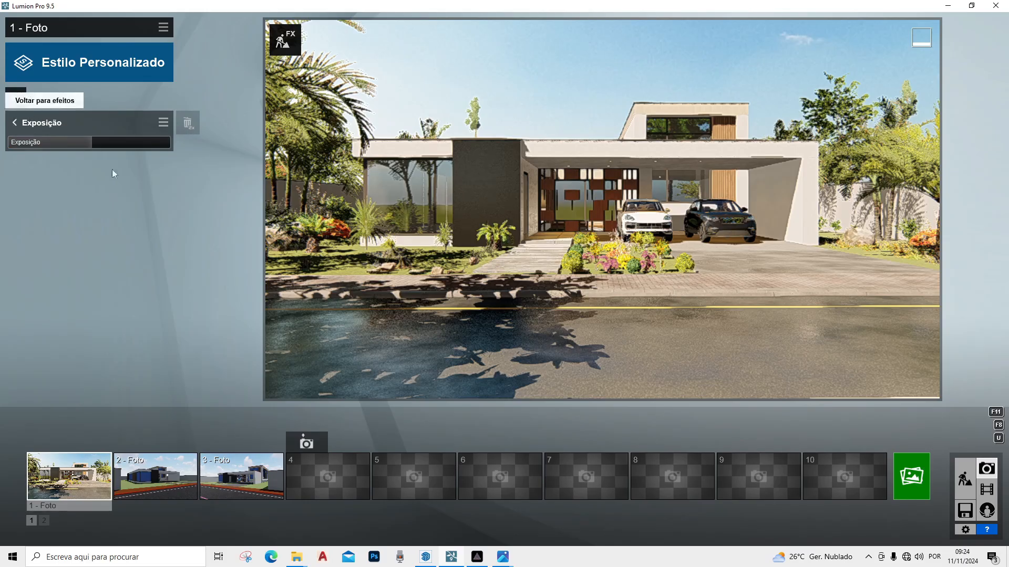
# Save the scene by overwriting FACHADA RESIDENCIAL 2.ls9 and return to photo mode
pyautogui.click(971, 516)
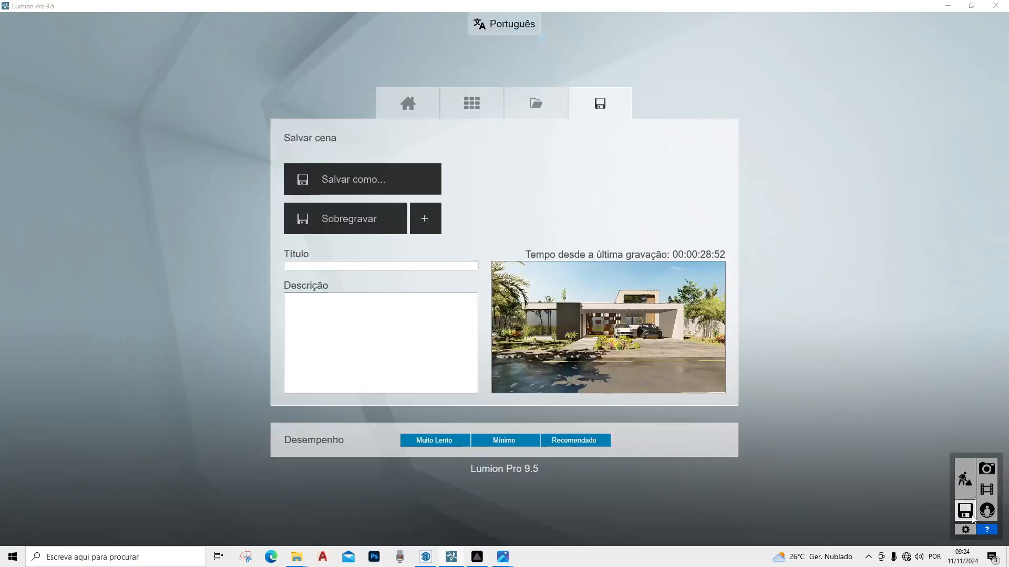
pyautogui.click(358, 216)
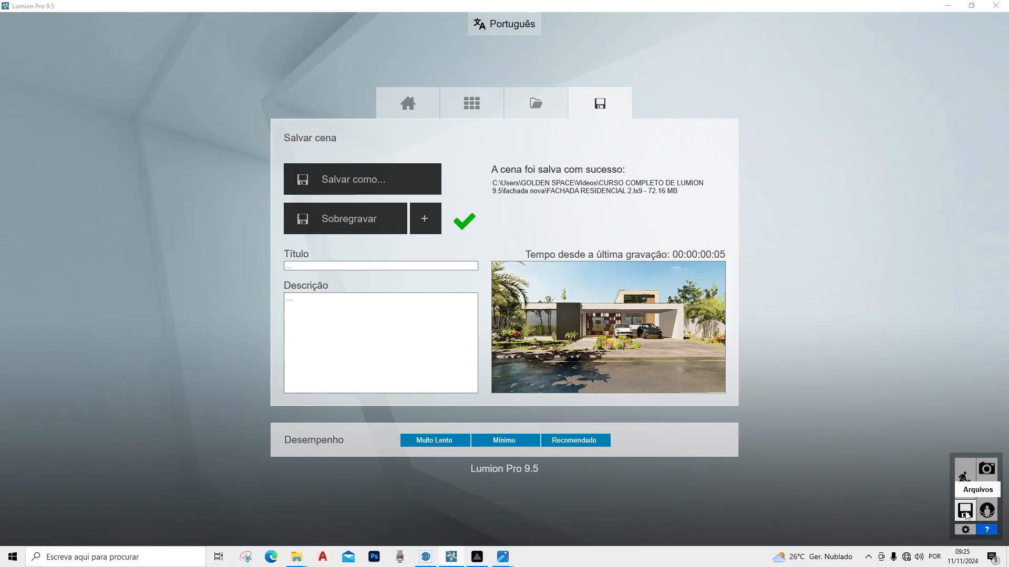
pyautogui.click(987, 468)
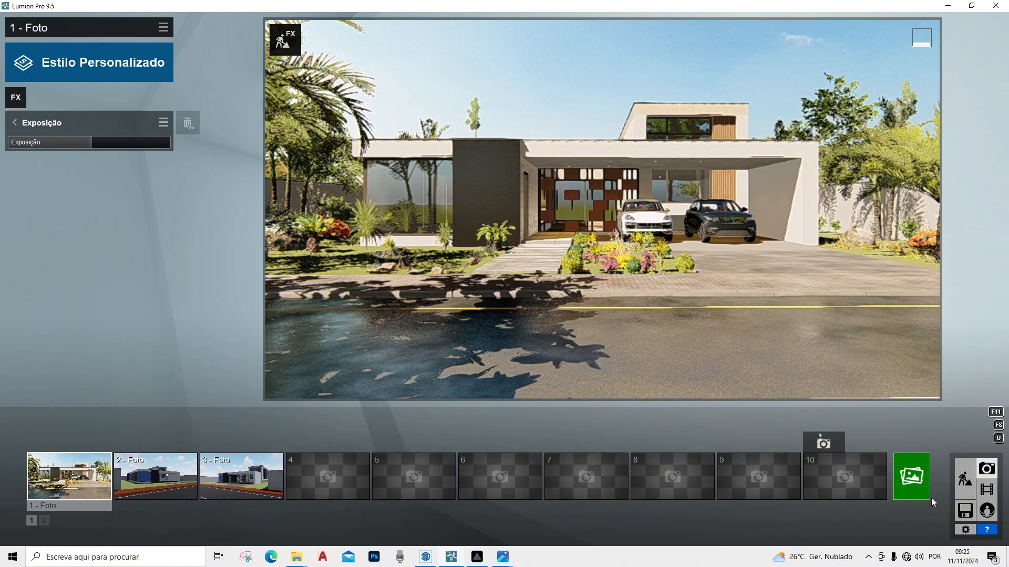
# Render the current 1 - Foto shot at Impressão size, 3840x2160, saving it as R03.jpg in the fachada nova folder
pyautogui.click(918, 492)
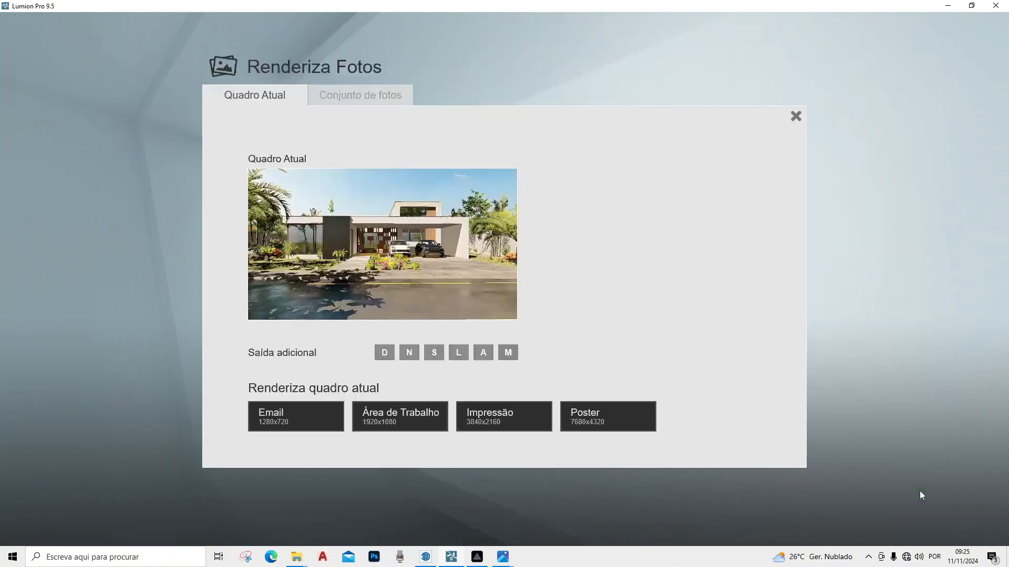
pyautogui.click(507, 420)
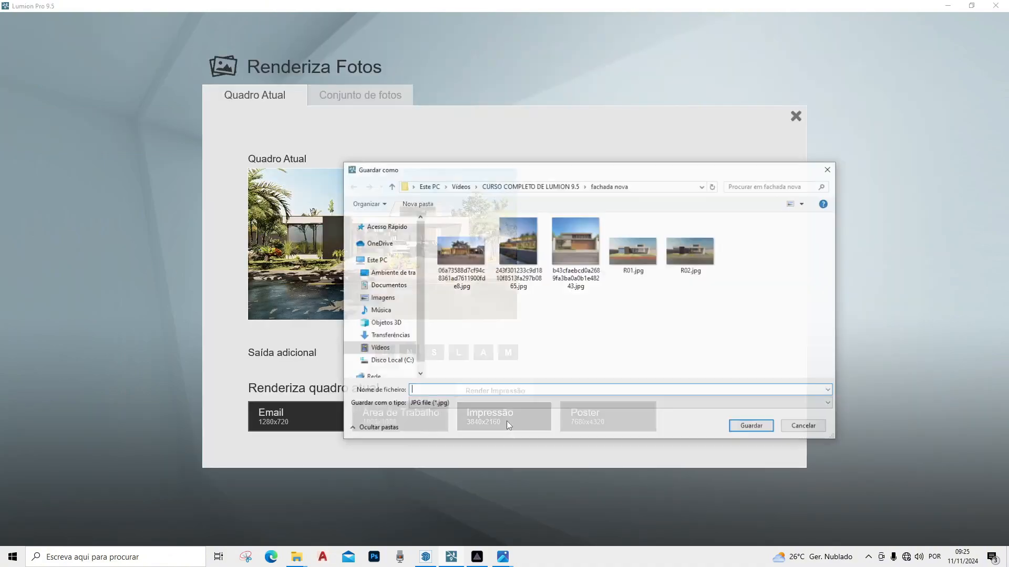
pyautogui.click(690, 249)
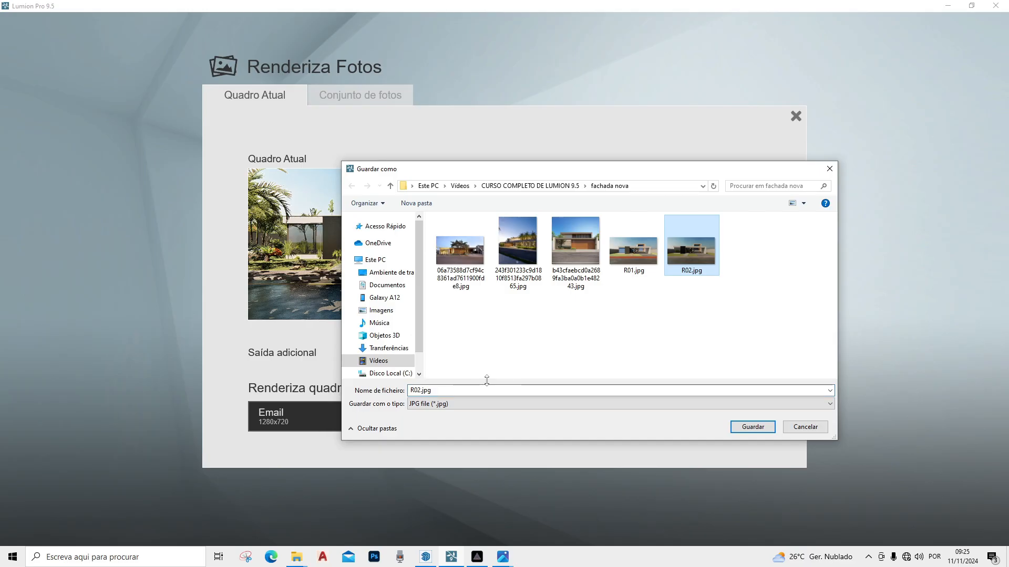
pyautogui.click(412, 391)
pyautogui.click(415, 391)
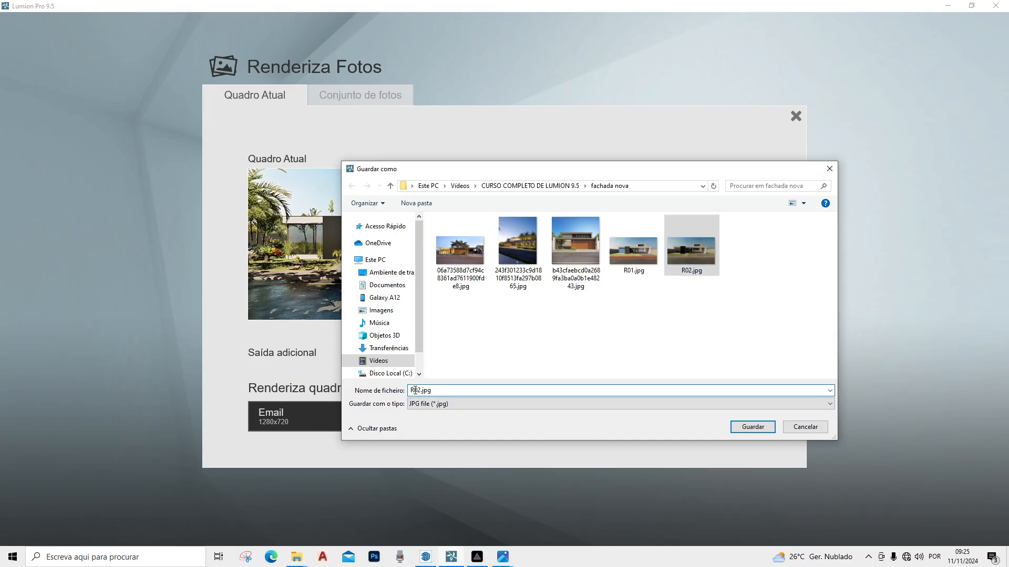
pyautogui.press('Delete')
pyautogui.write('3')
pyautogui.press('Return')
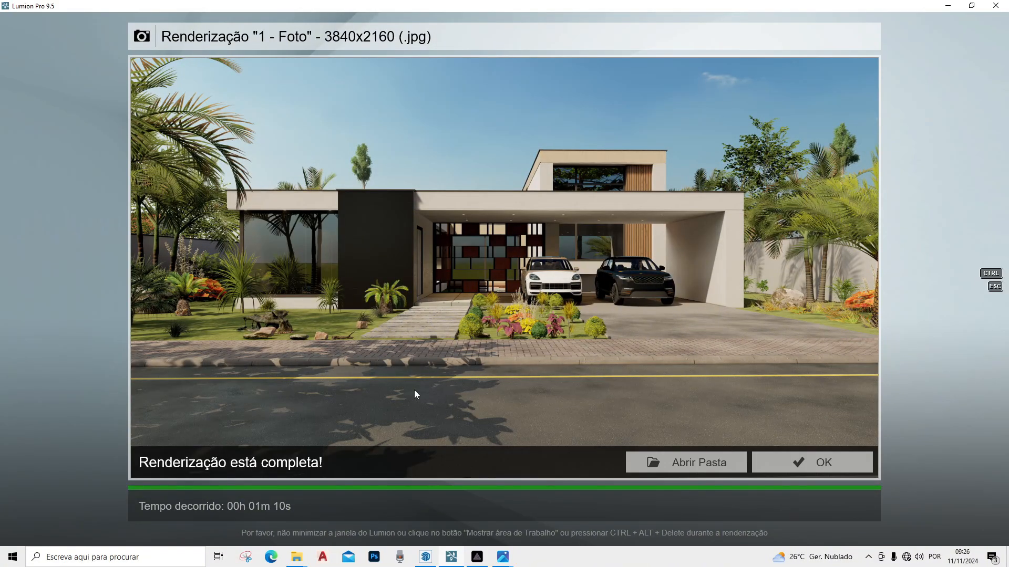
# Open R03.jpg from the output folder in the image viewer and compare it with the earlier renders R01.jpg and R02.jpg
pyautogui.click(704, 468)
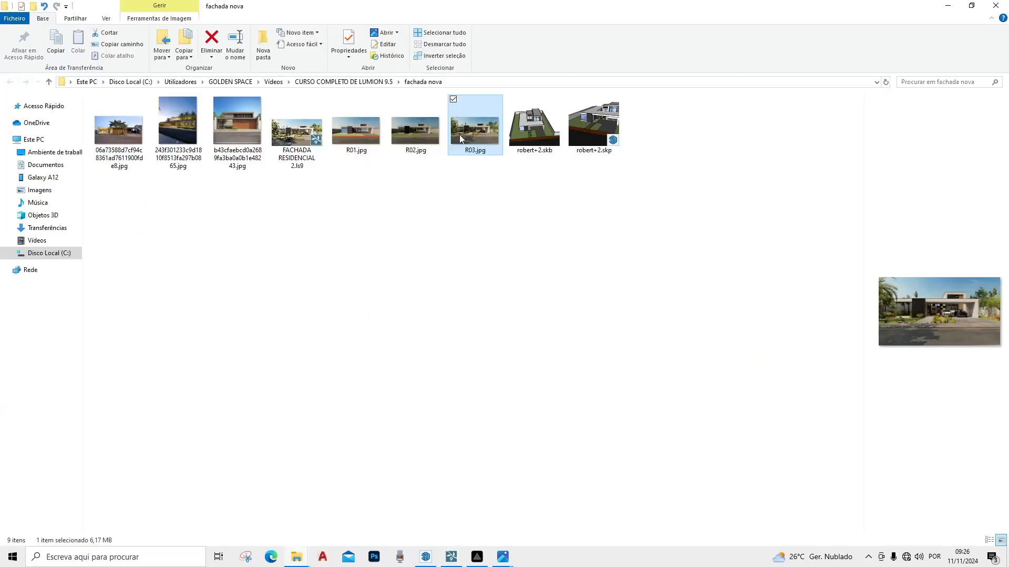
pyautogui.doubleClick(464, 132)
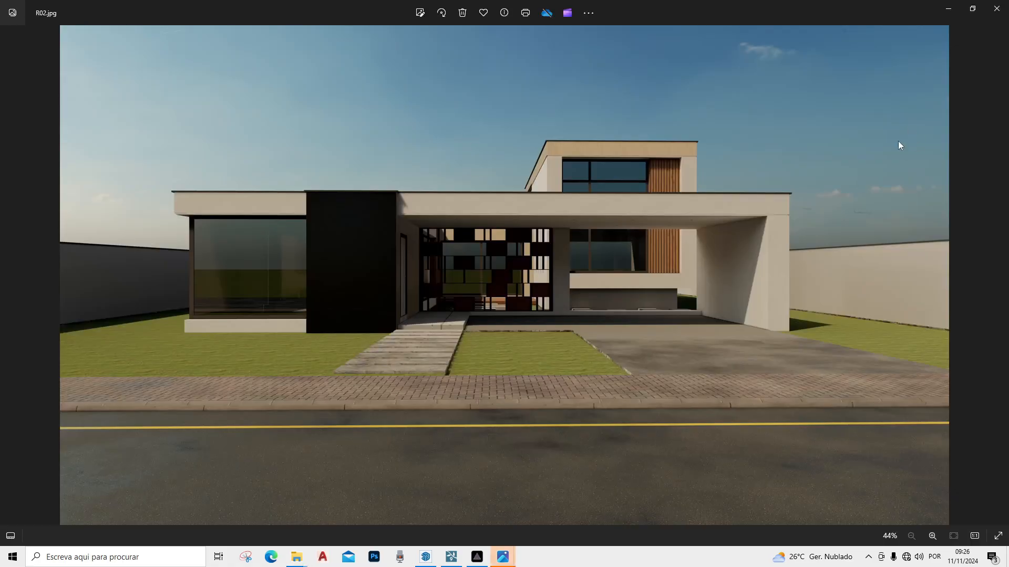
pyautogui.press('Left')
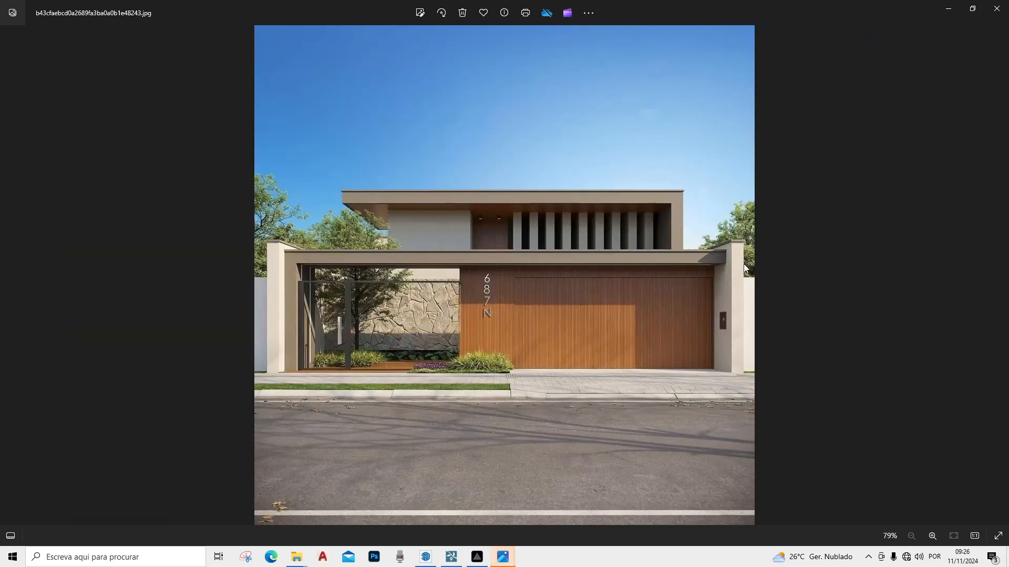
pyautogui.press('Left')
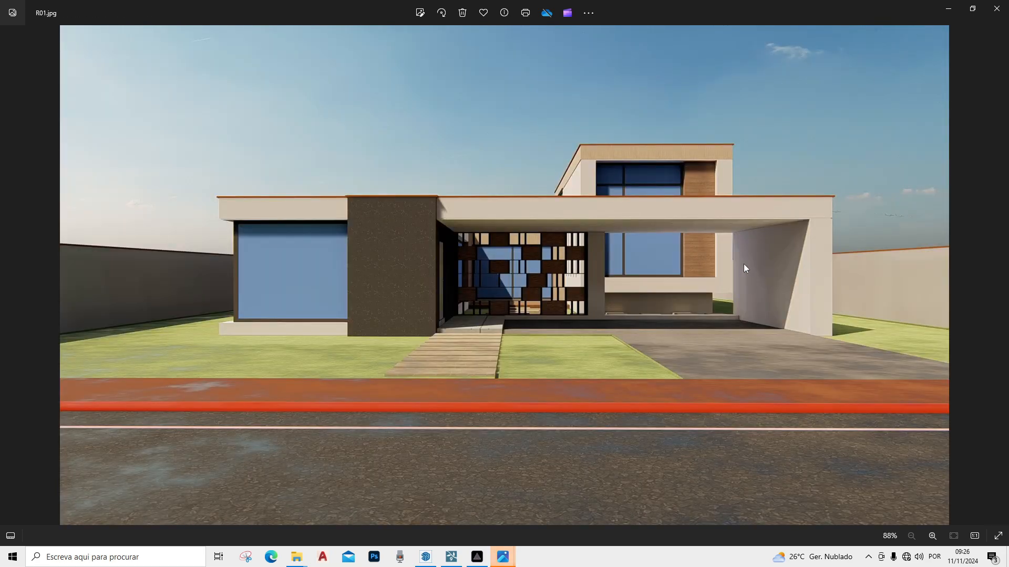
pyautogui.press('Right')
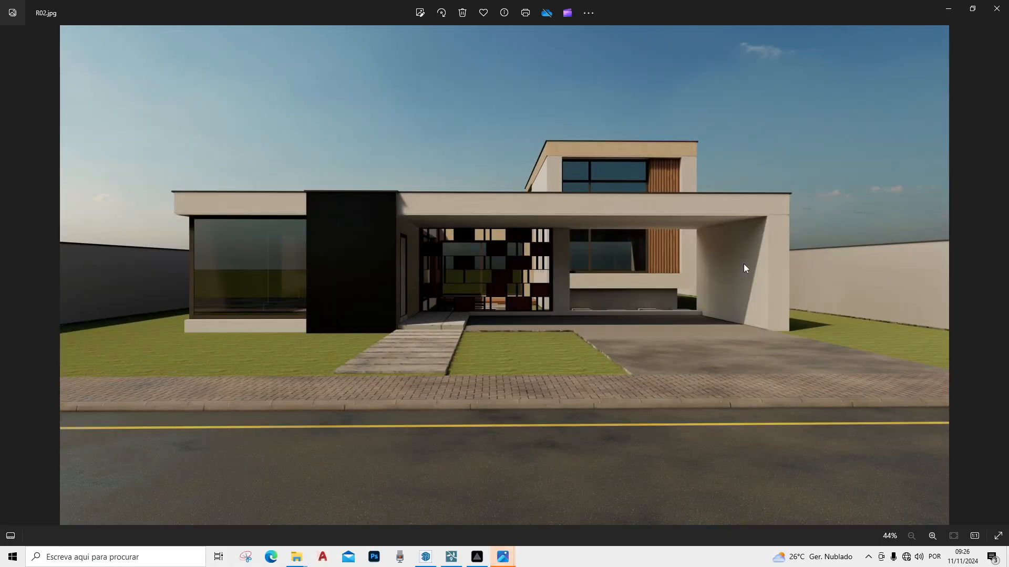
pyautogui.press('Right')
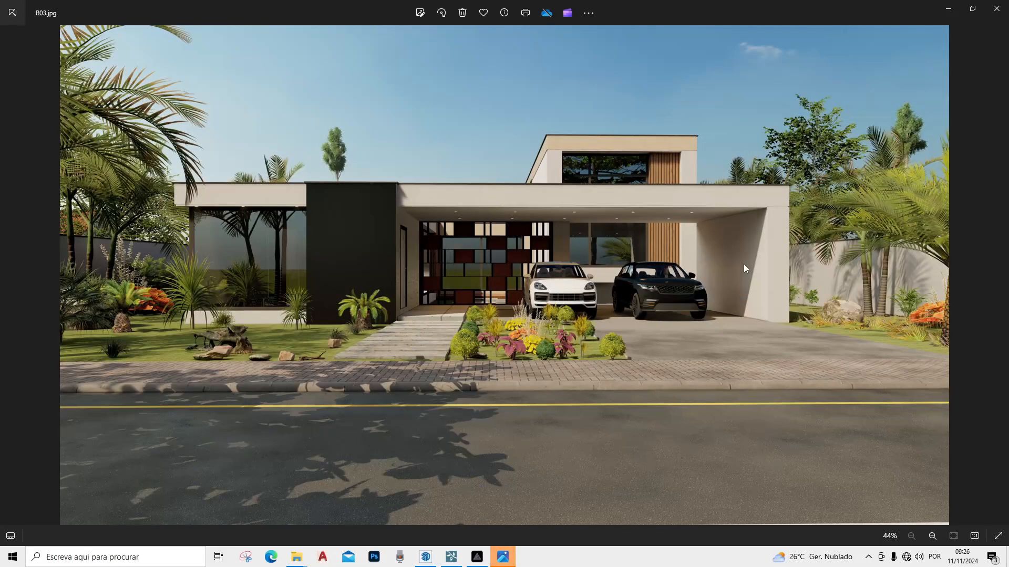